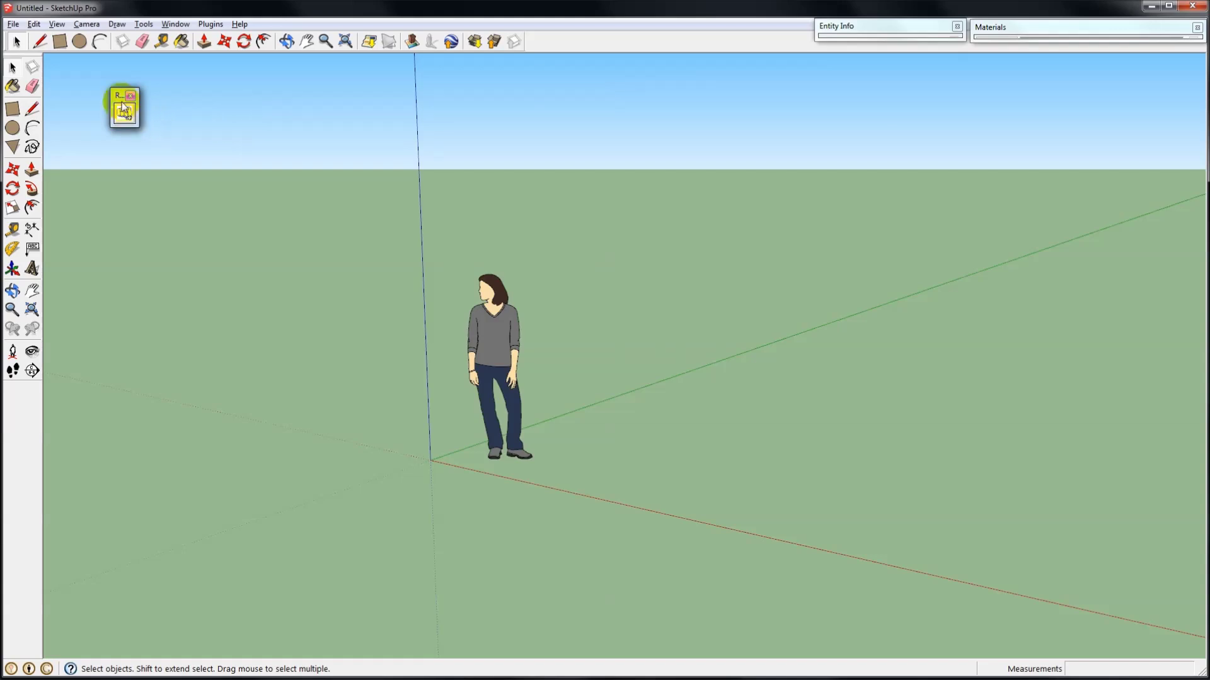
Step: Dock the floating Raylectron toolbar with the other toolbars and open the model 2012 jaguar xkr-s.skp from the Sketchup Models folder
{"action": "left_click_drag", "start_coordinate": [141, 99], "coordinate": [524, 33]}
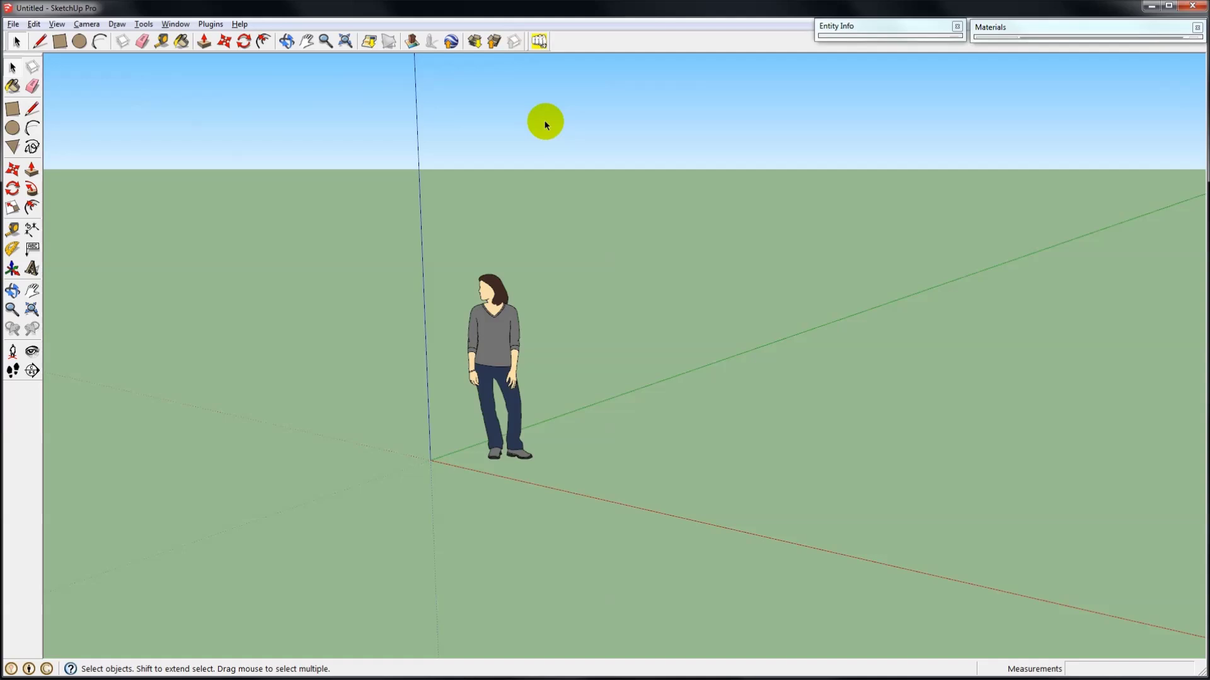
{"action": "key", "text": "ctrl+o"}
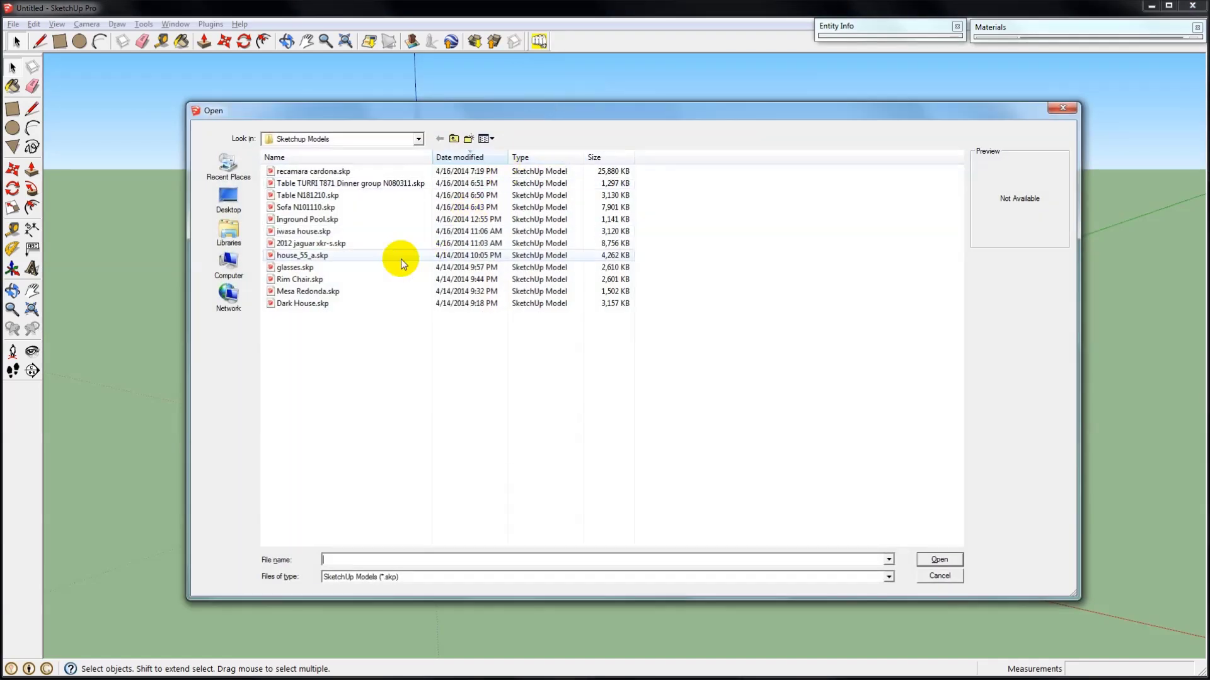
{"action": "double_click", "coordinate": [332, 245]}
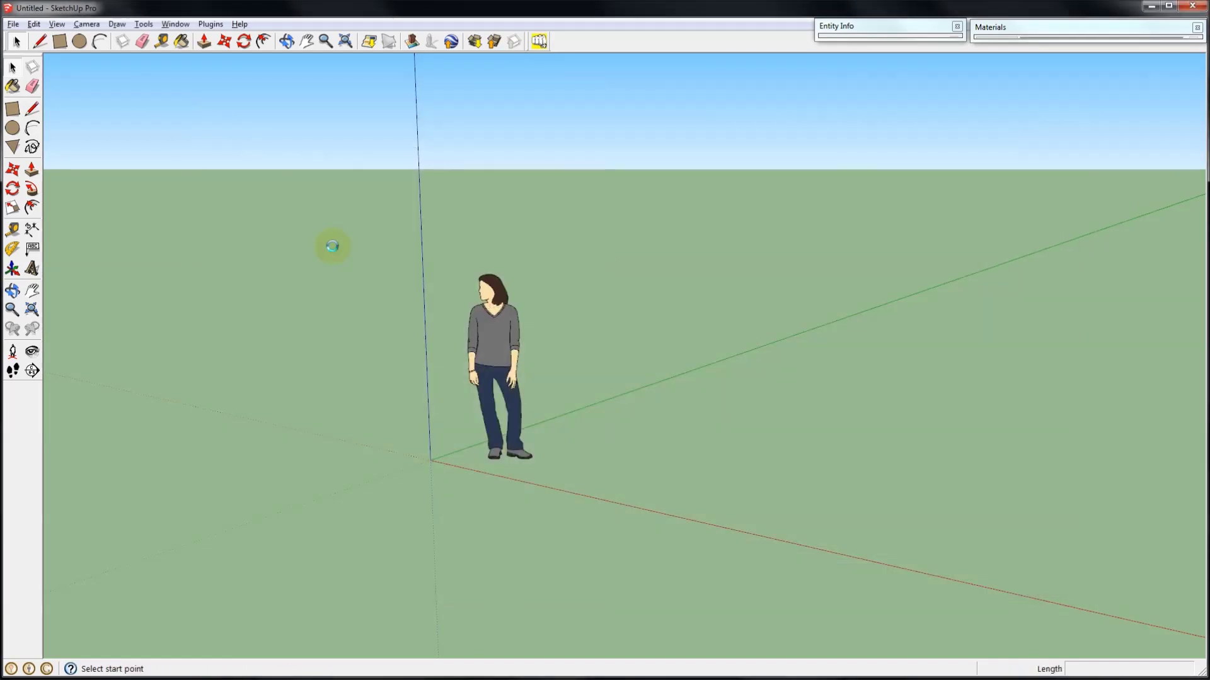
{"action": "key", "text": "space"}
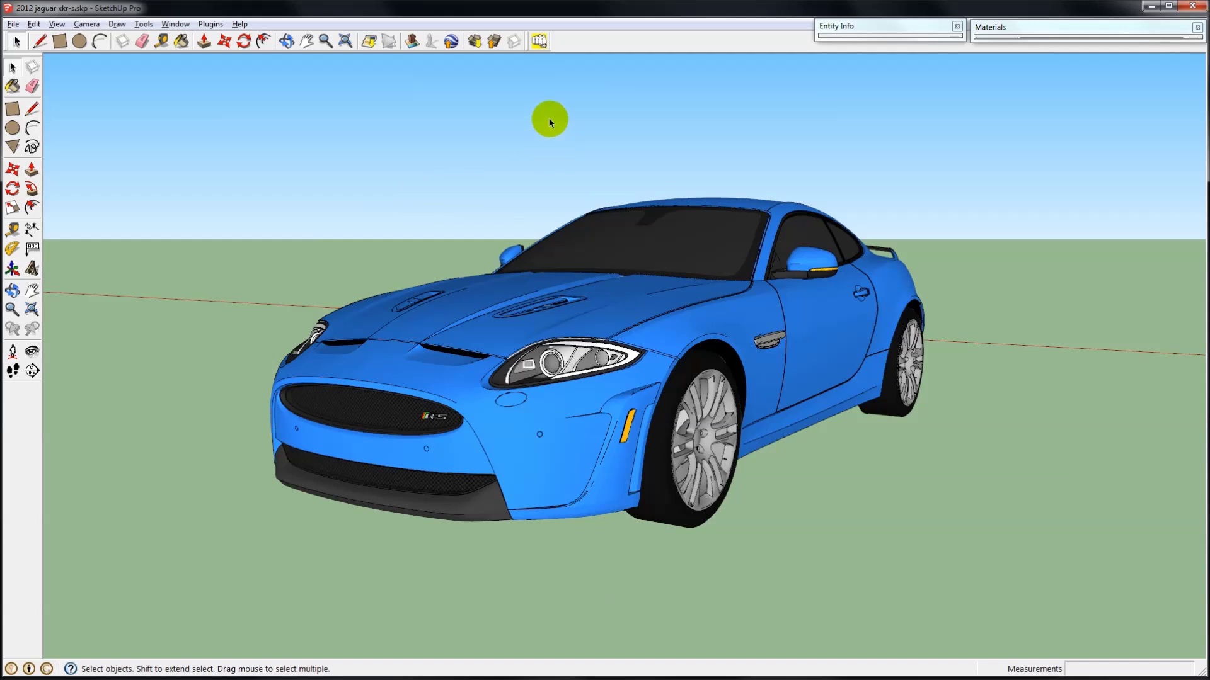
Step: Export the car model to Raylectron for rendering as the object file 2012 jaguar xkr-s.rof
{"action": "left_click", "coordinate": [539, 42]}
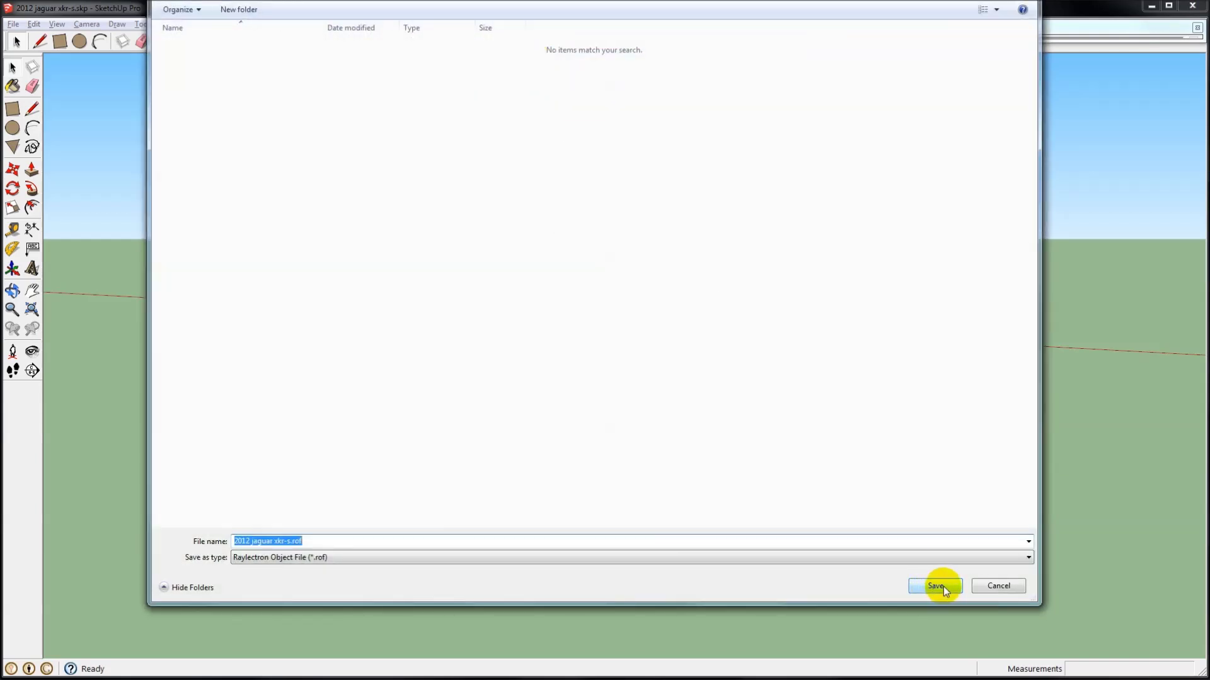
{"action": "left_click", "coordinate": [944, 587]}
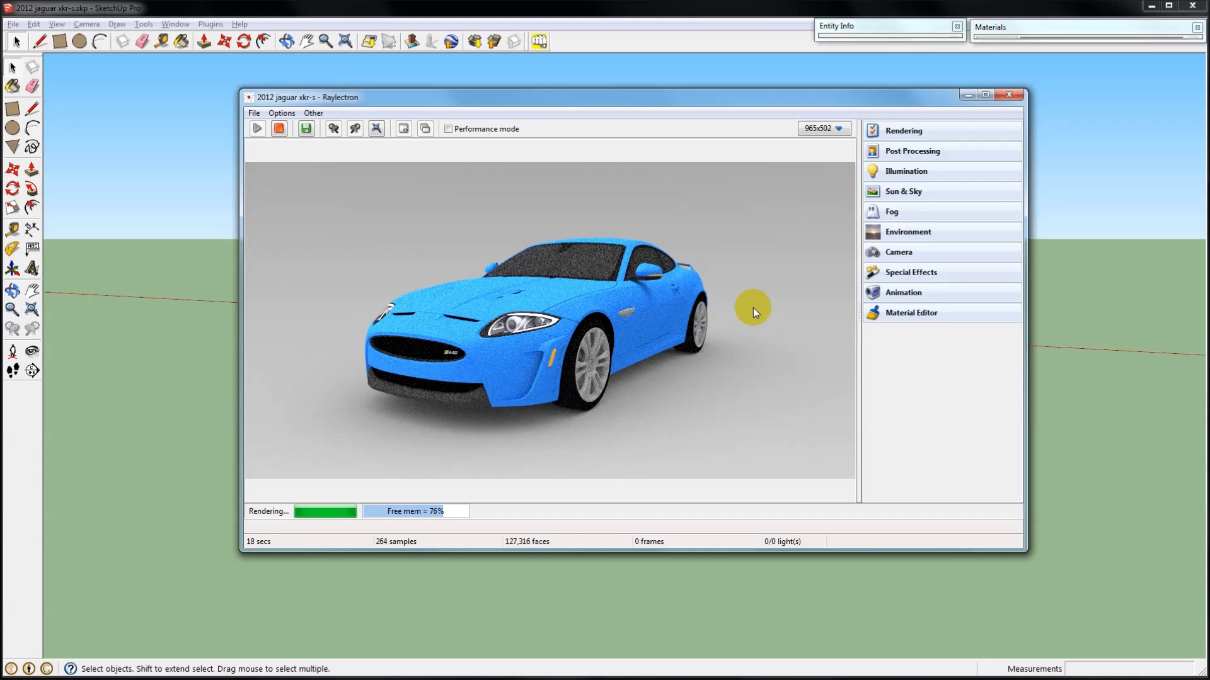
Step: Load HDR_040_Field.hdr from the Raylectron Punch Edition v4 HDRI folder as the environment map
{"action": "left_click", "coordinate": [918, 231]}
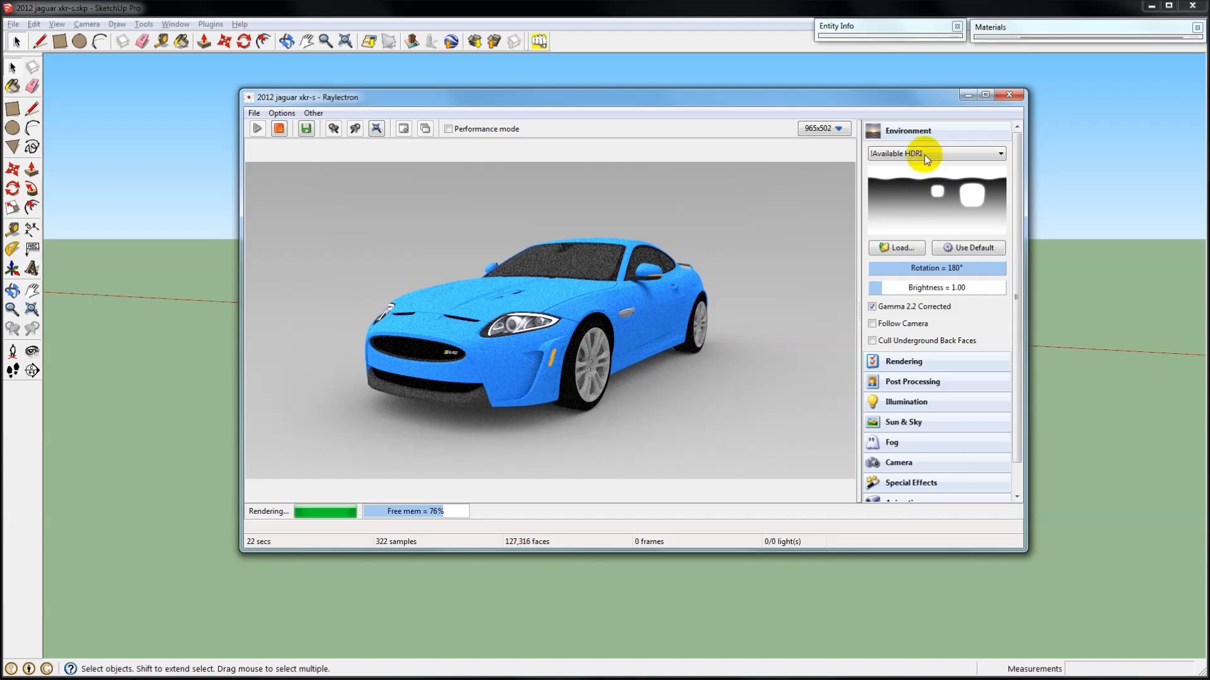
{"action": "left_click", "coordinate": [918, 131]}
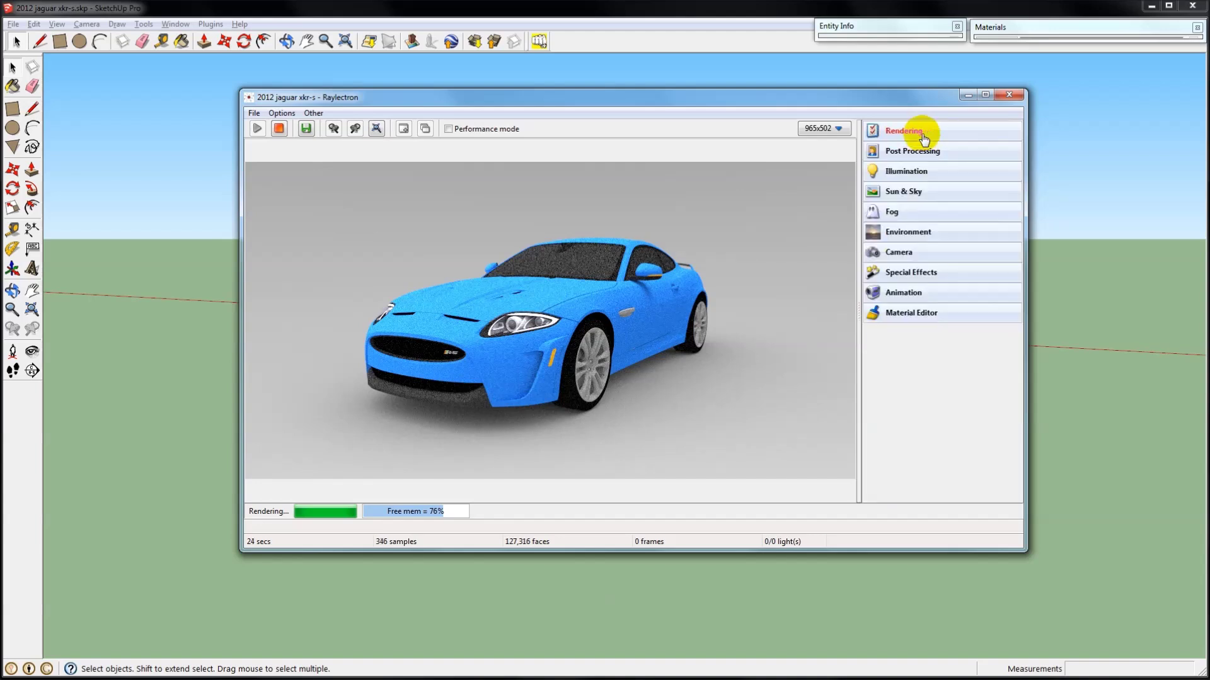
{"action": "left_click", "coordinate": [950, 237]}
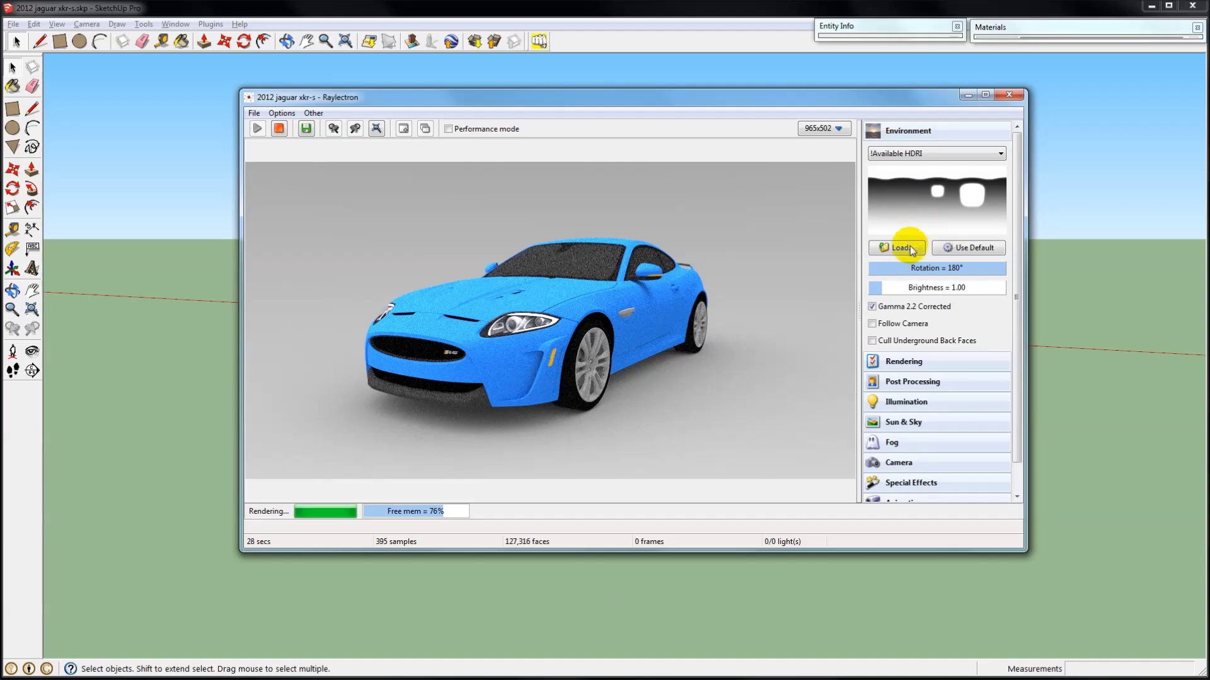
{"action": "left_click", "coordinate": [915, 219]}
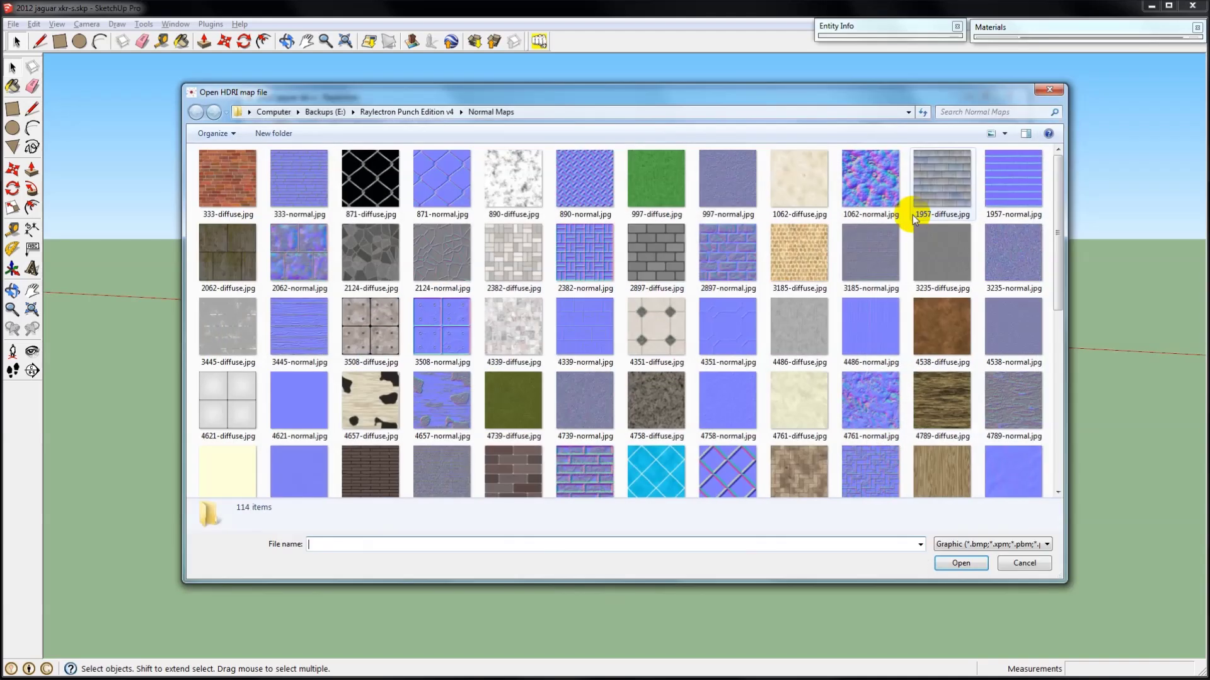
{"action": "left_click", "coordinate": [374, 115]}
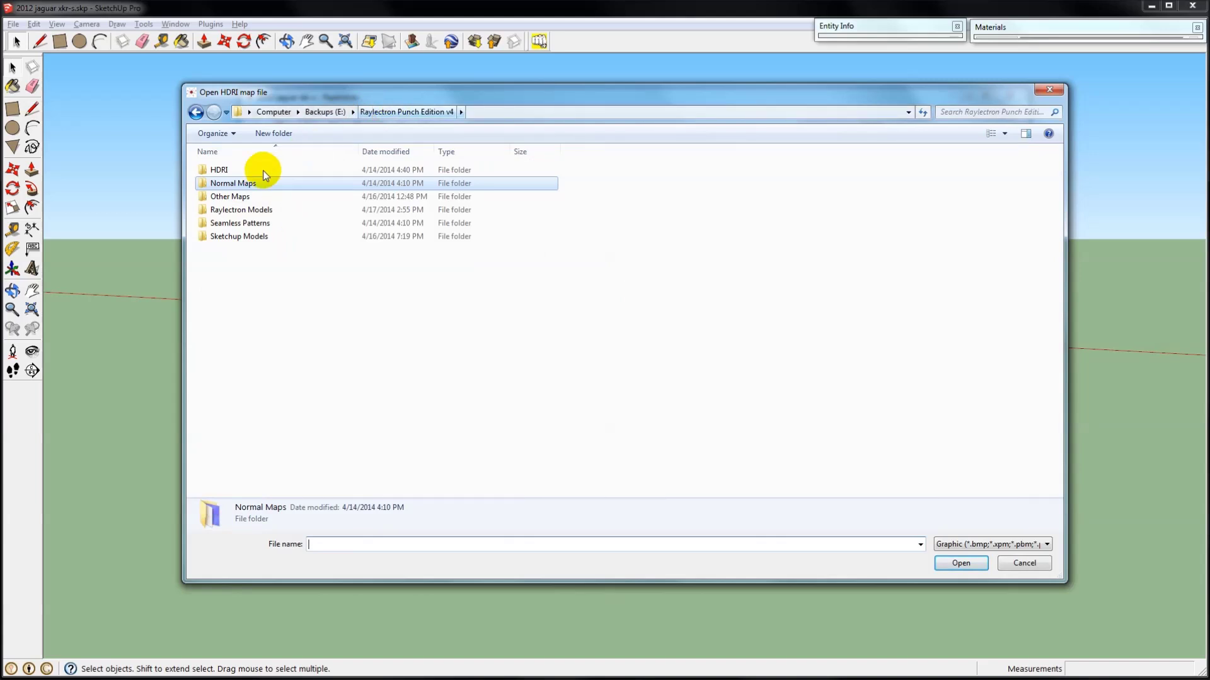
{"action": "double_click", "coordinate": [246, 170]}
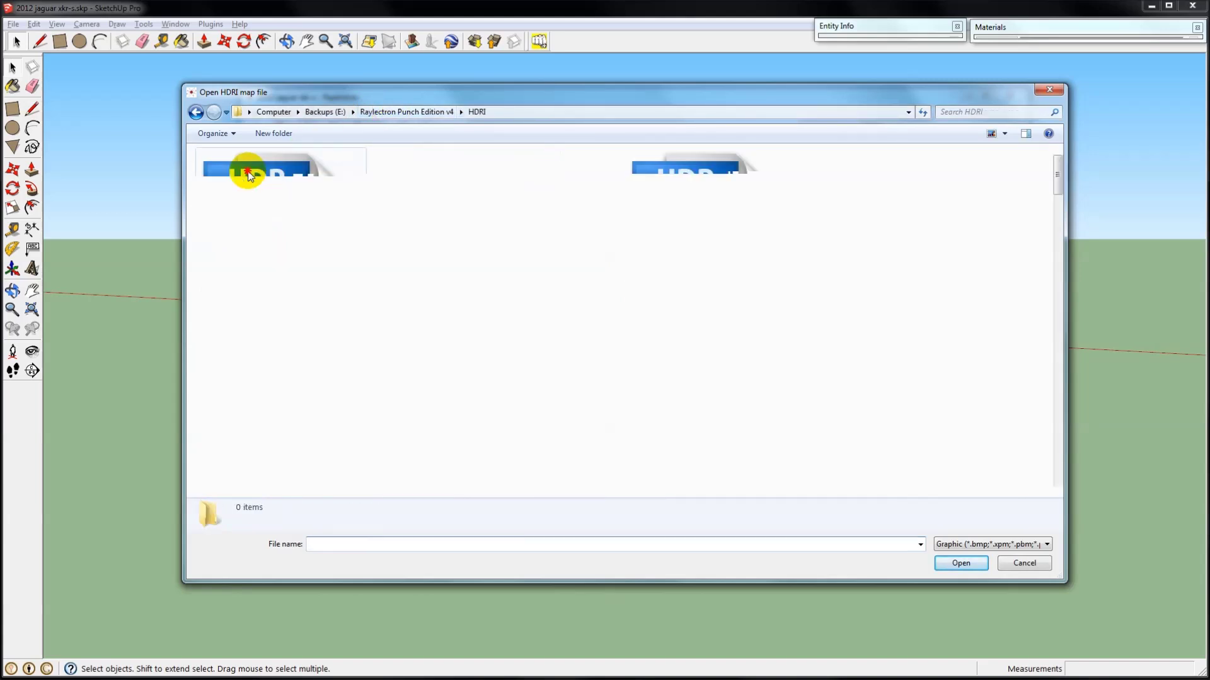
{"action": "left_click_drag", "start_coordinate": [1056, 170], "coordinate": [1056, 248]}
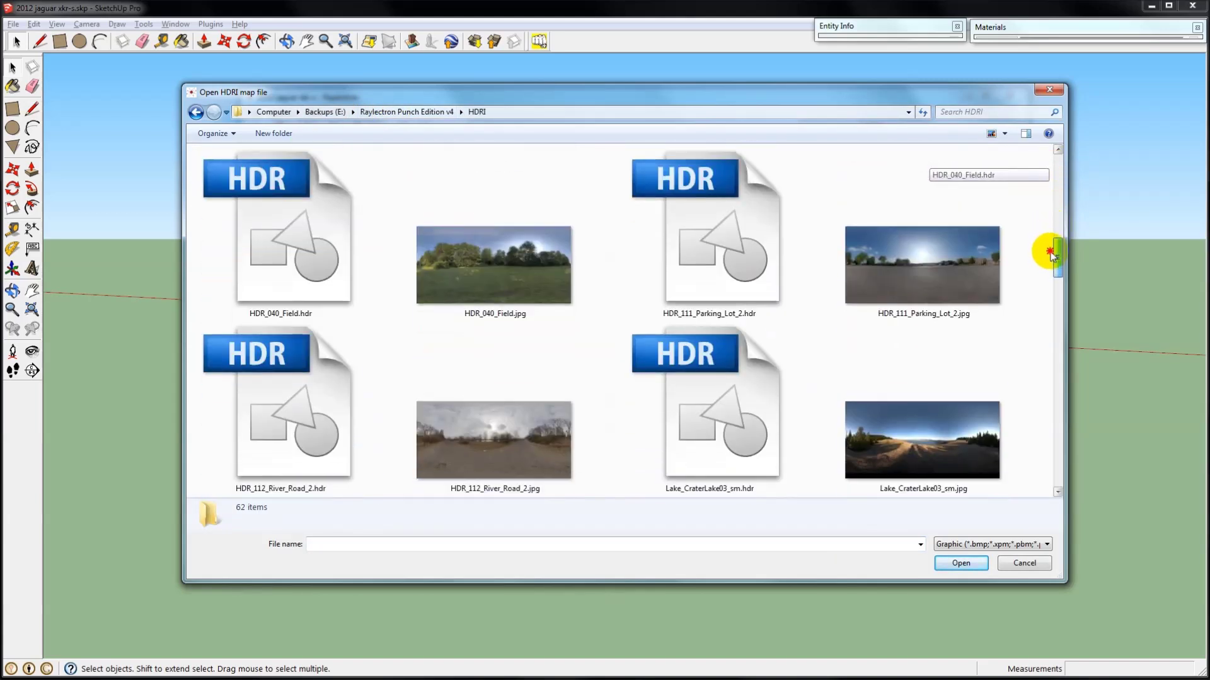
{"action": "double_click", "coordinate": [279, 248]}
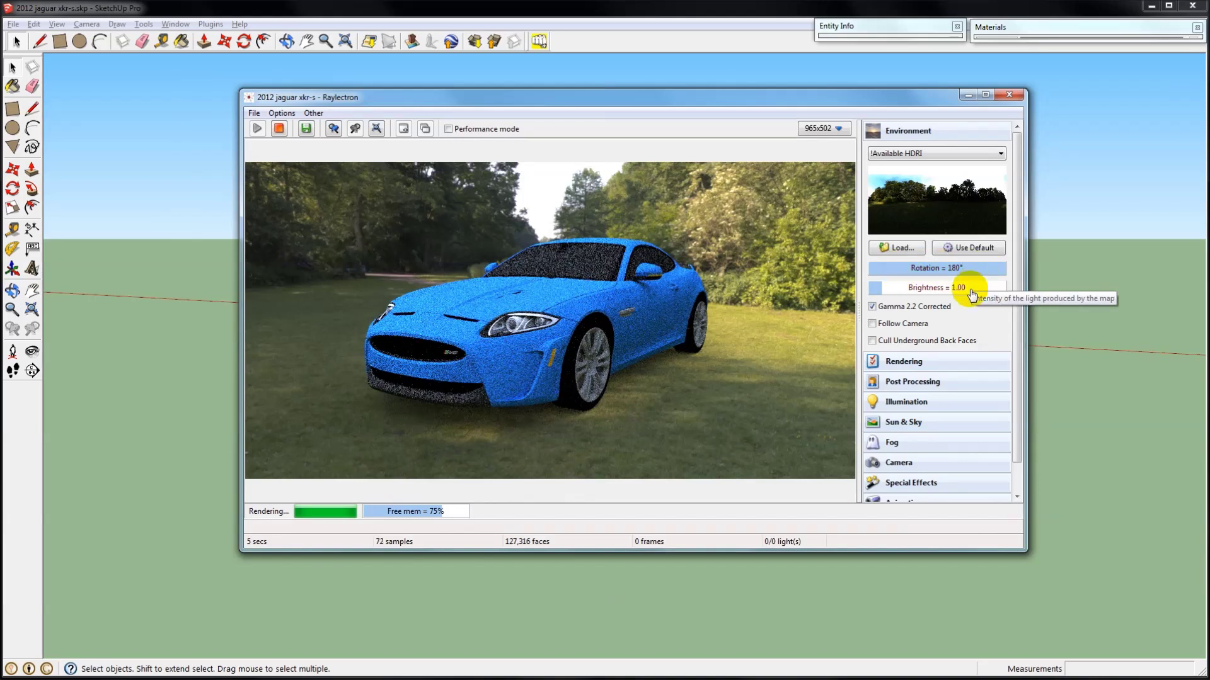
Step: Set the horizontal rotation of the environment map to 0°
{"action": "left_click", "coordinate": [935, 469]}
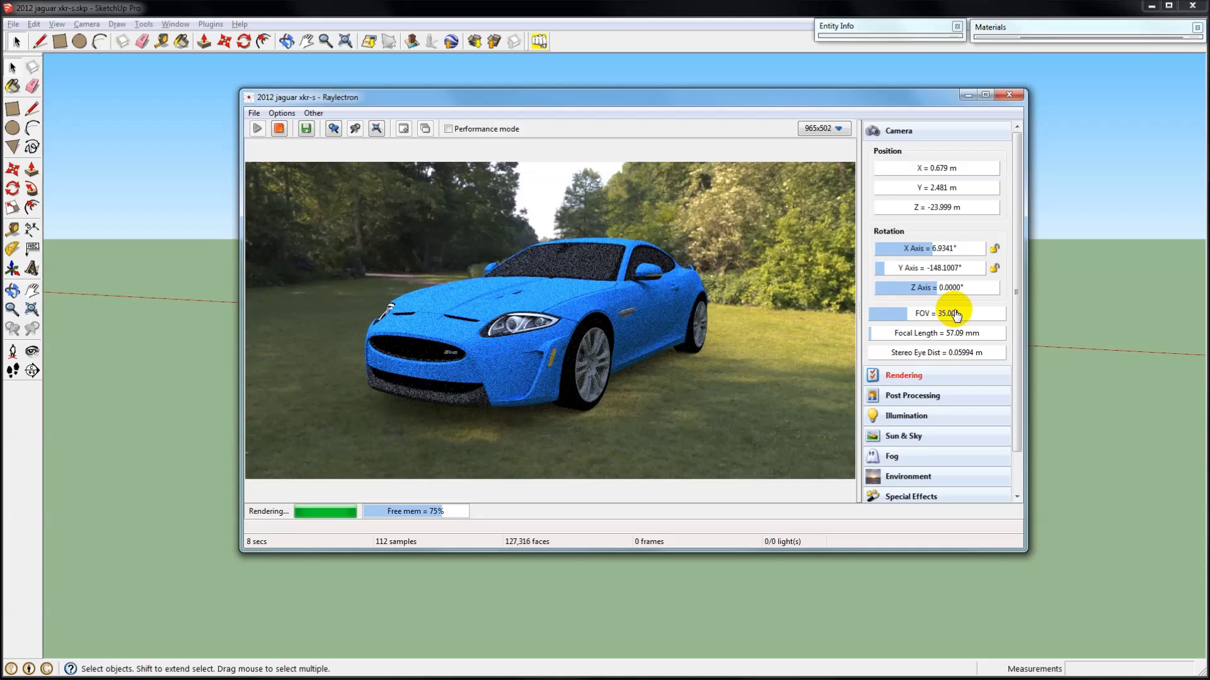
{"action": "left_click", "coordinate": [951, 132]}
{"action": "left_click", "coordinate": [913, 237]}
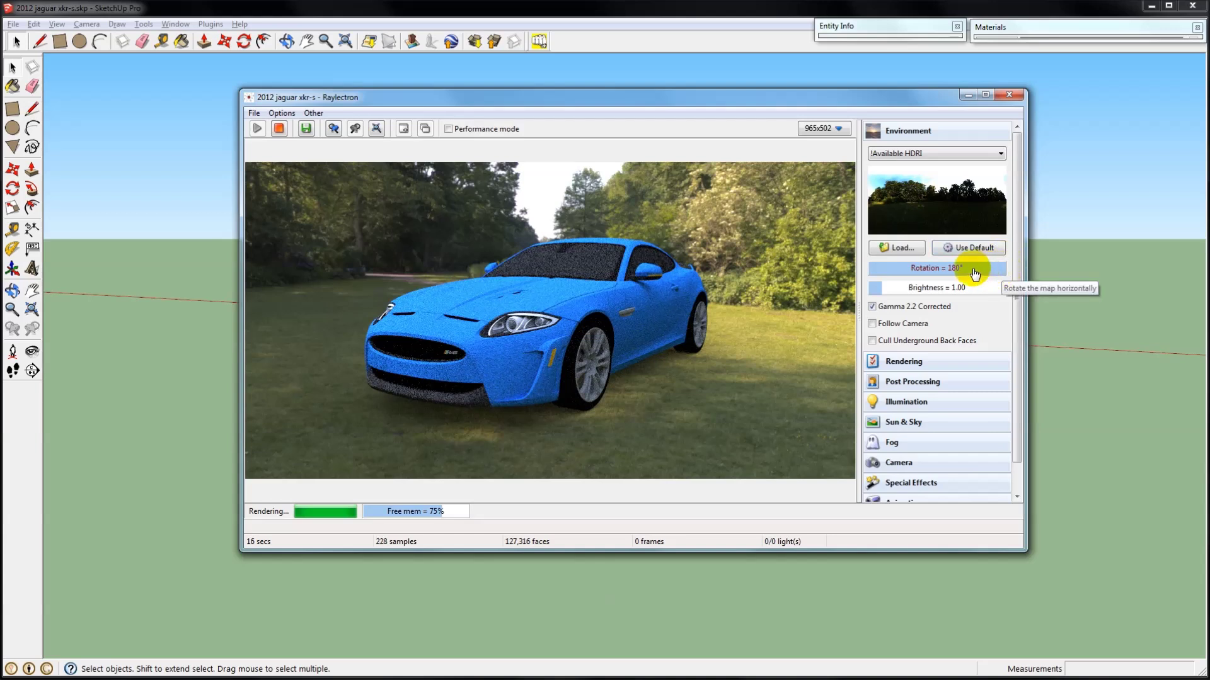
{"action": "left_click", "coordinate": [937, 273]}
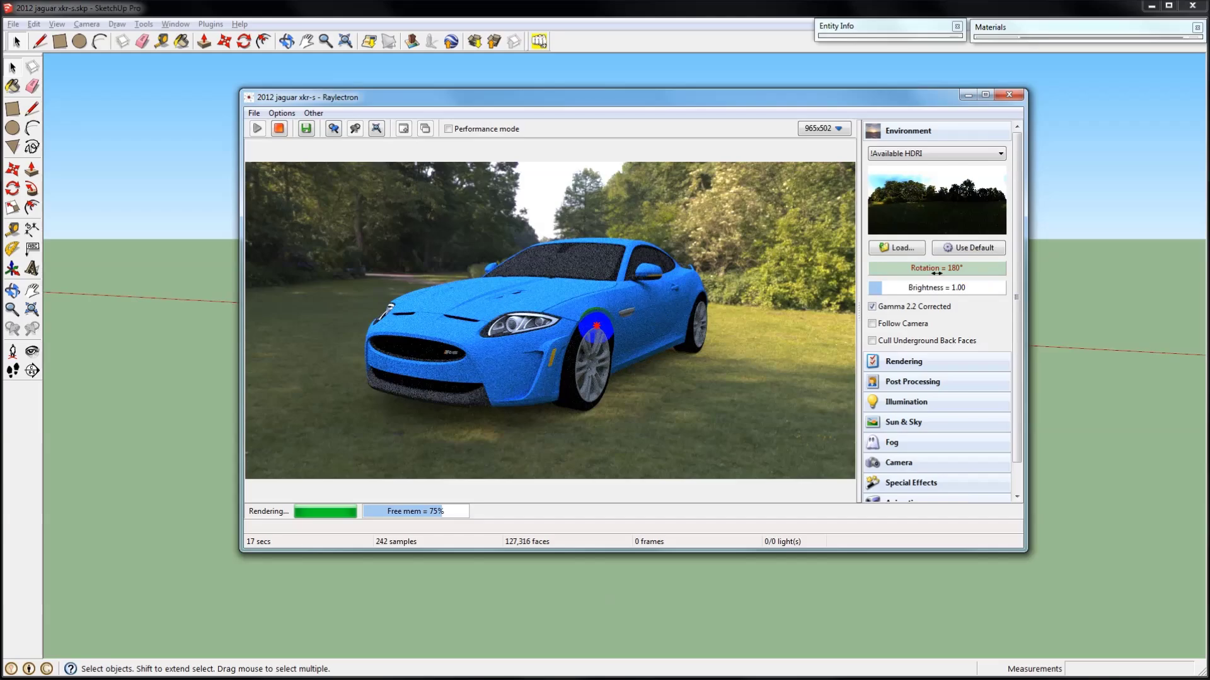
{"action": "left_click_drag", "start_coordinate": [596, 325], "coordinate": [433, 318]}
{"action": "mouse_move", "coordinate": [587, 325]}
{"action": "left_mouse_down"}
{"action": "mouse_move", "coordinate": [529, 338]}
{"action": "mouse_move", "coordinate": [540, 335]}
{"action": "mouse_move", "coordinate": [422, 328]}
{"action": "mouse_move", "coordinate": [567, 324]}
{"action": "left_mouse_up"}
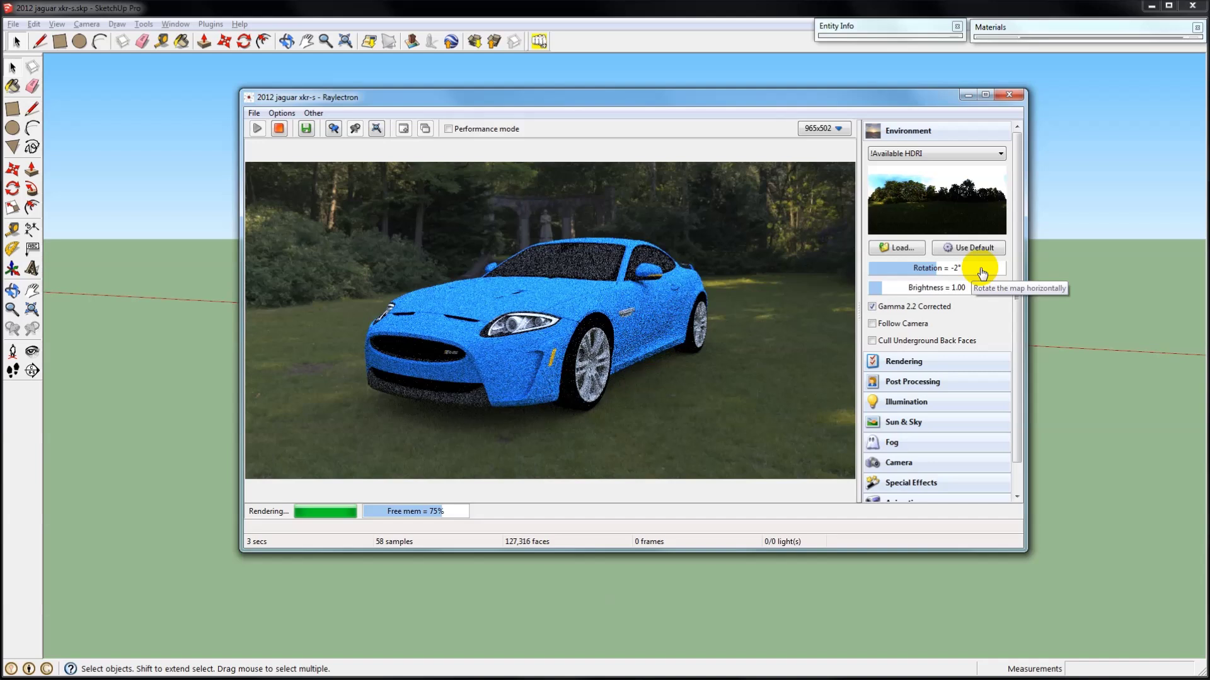
{"action": "double_click", "coordinate": [981, 269]}
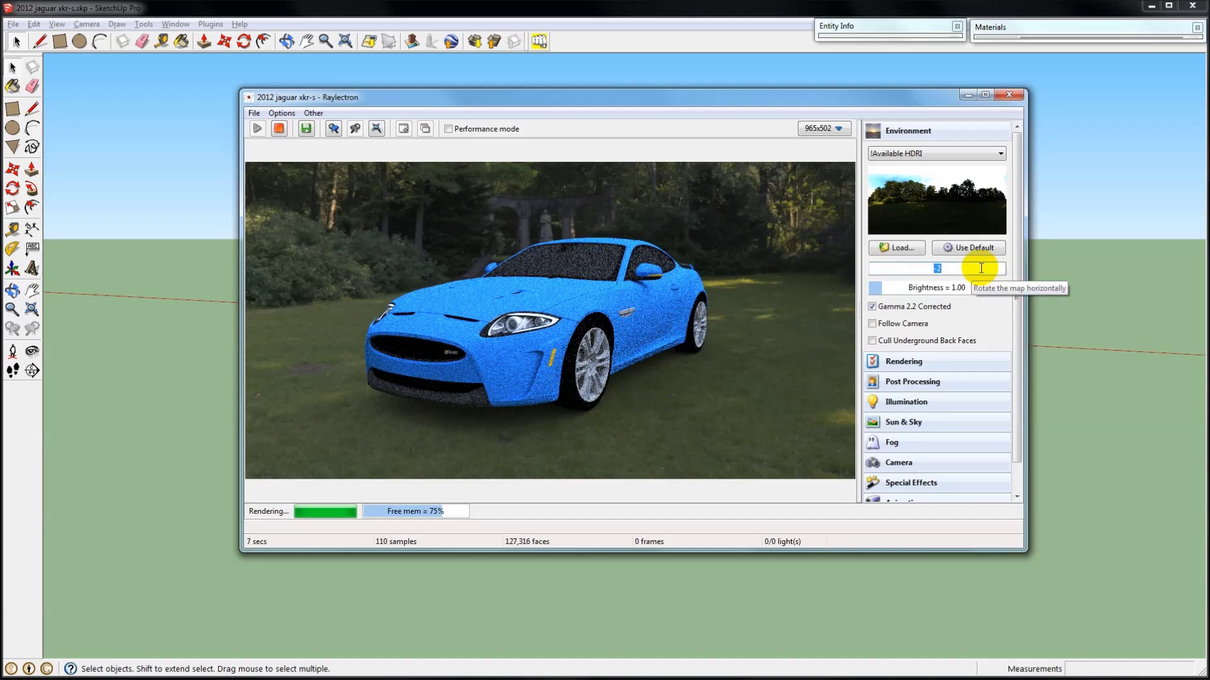
{"action": "type", "text": "0"}
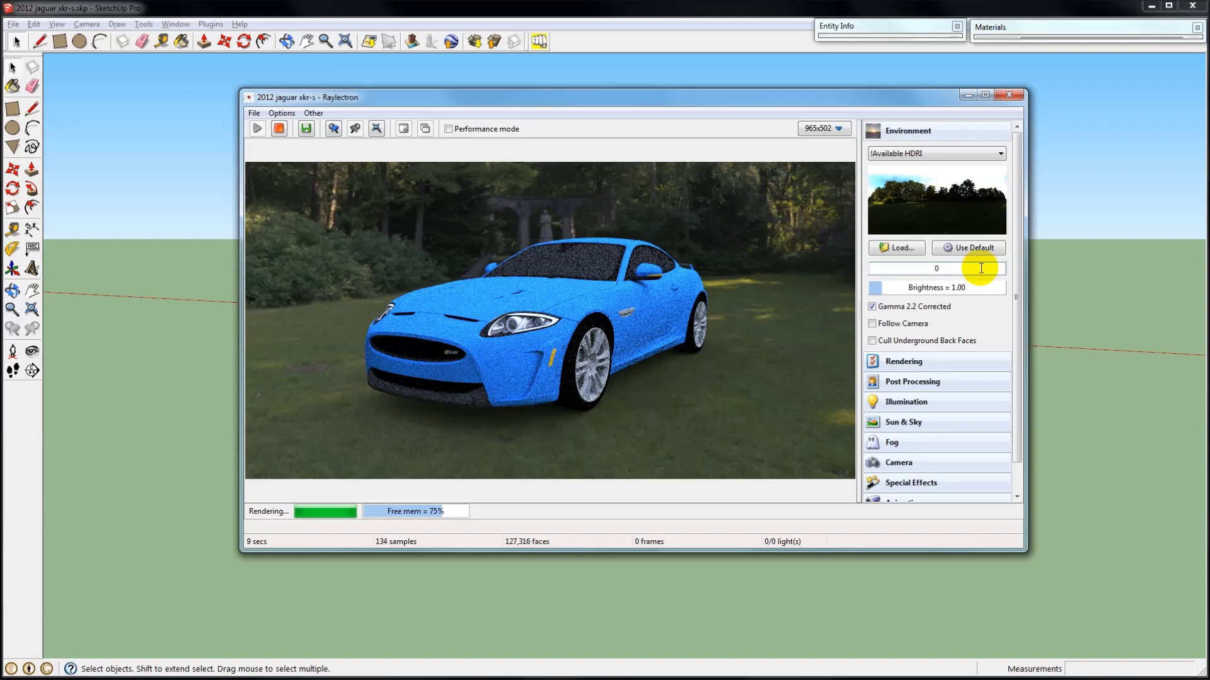
{"action": "key", "text": "Return"}
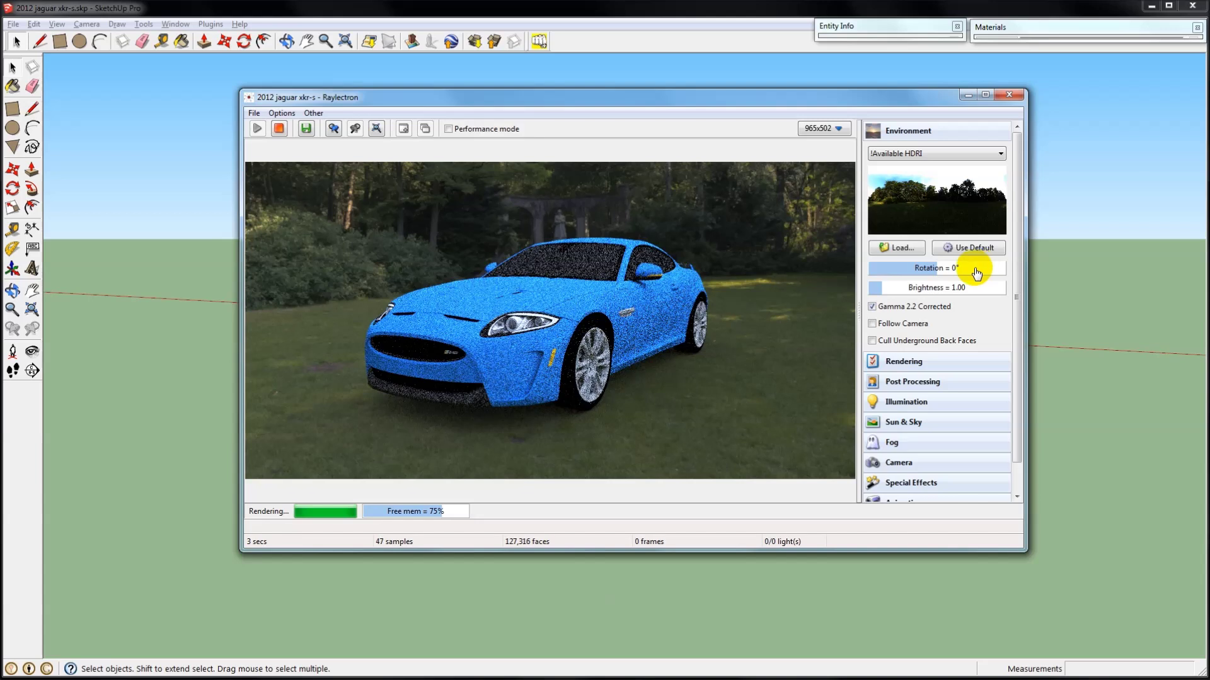
Step: Apply 333-diffuse.jpg from the Normal Maps folder as the texture of the blue car body material
{"action": "left_click", "coordinate": [916, 131]}
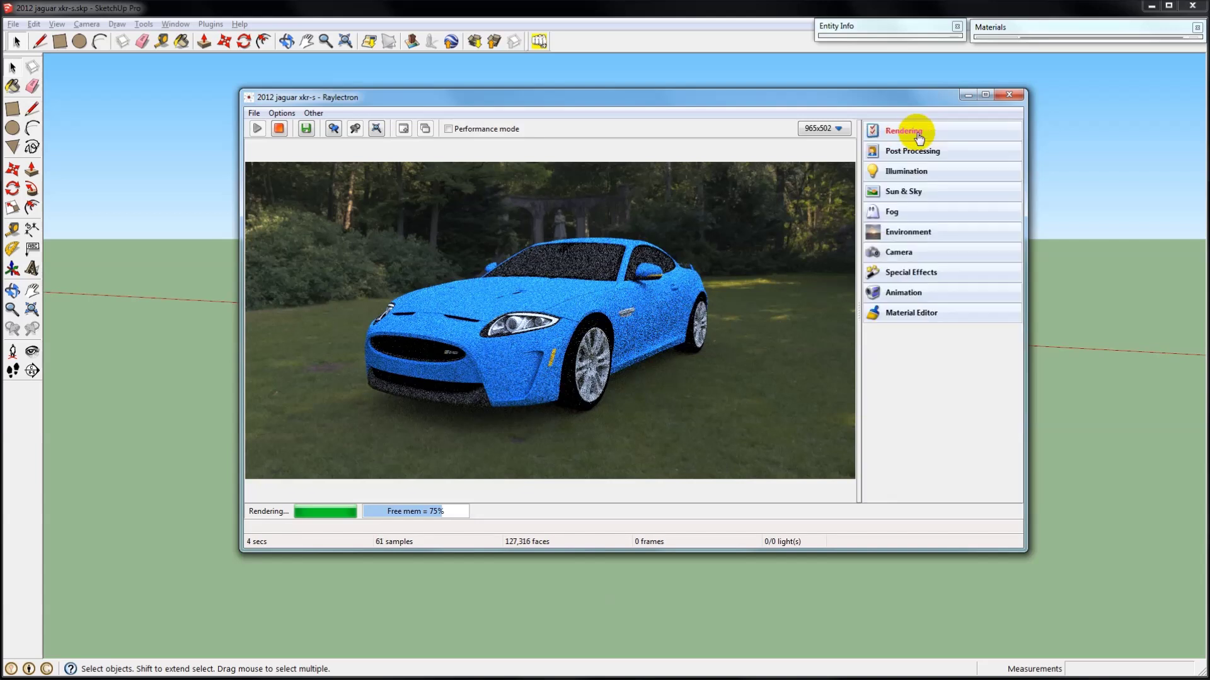
{"action": "left_click", "coordinate": [910, 315]}
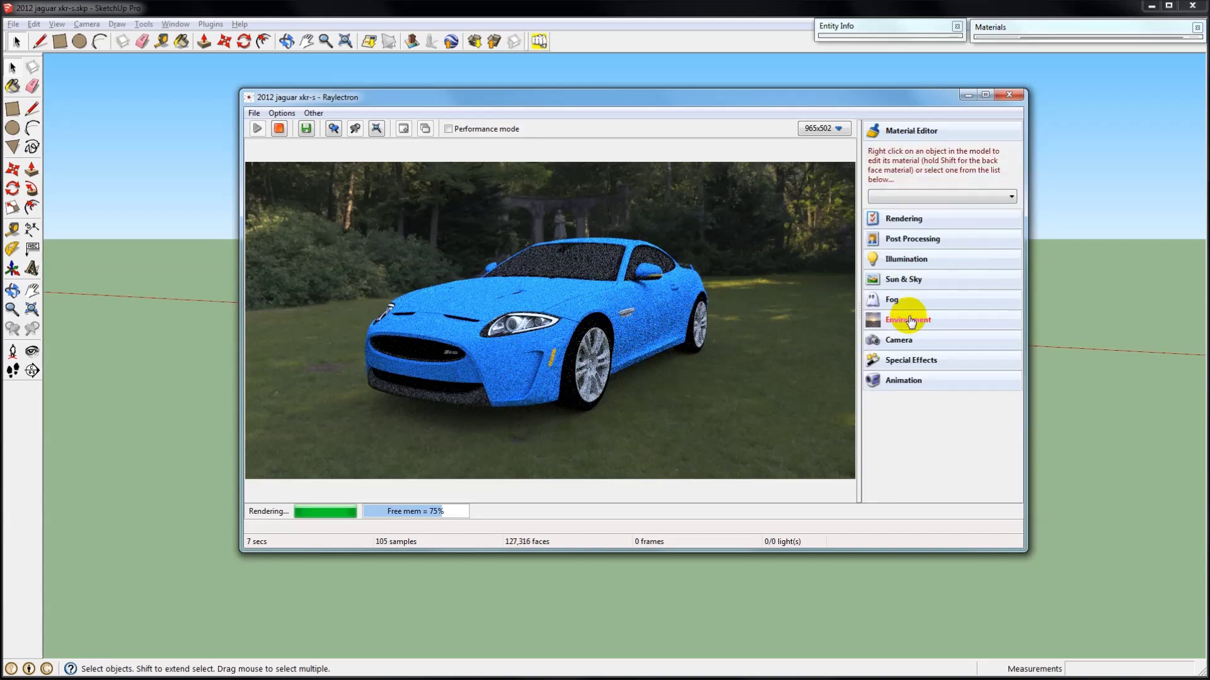
{"action": "right_click", "coordinate": [558, 291]}
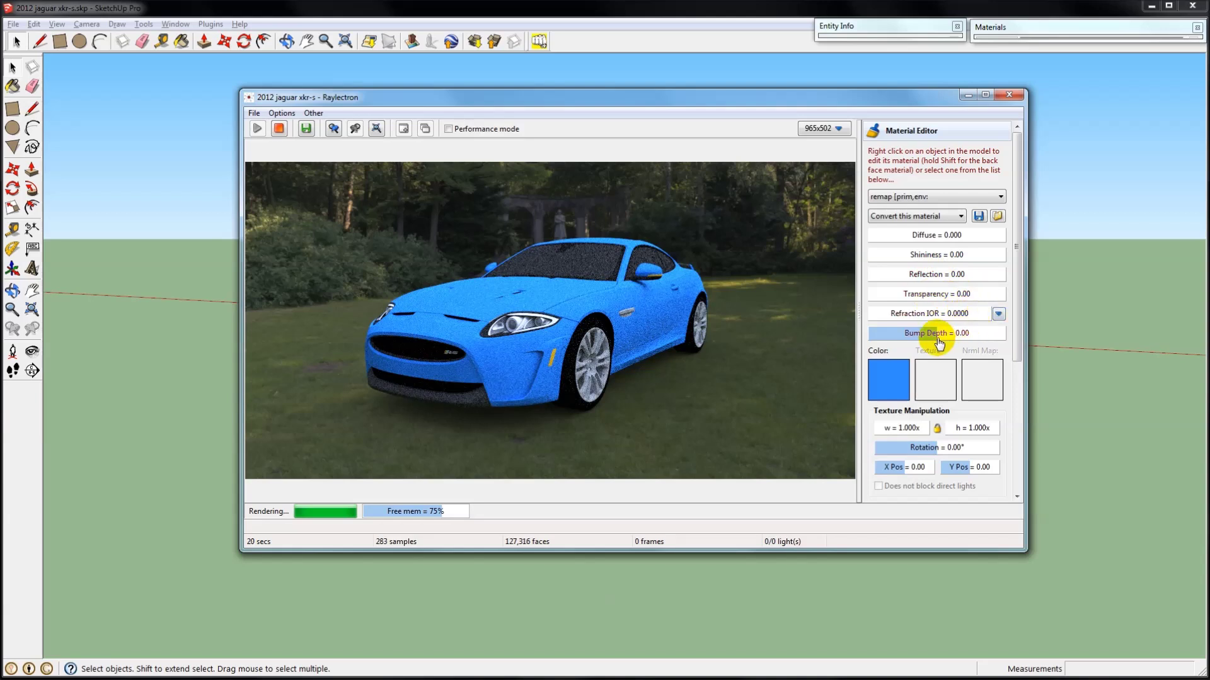
{"action": "left_click", "coordinate": [939, 381]}
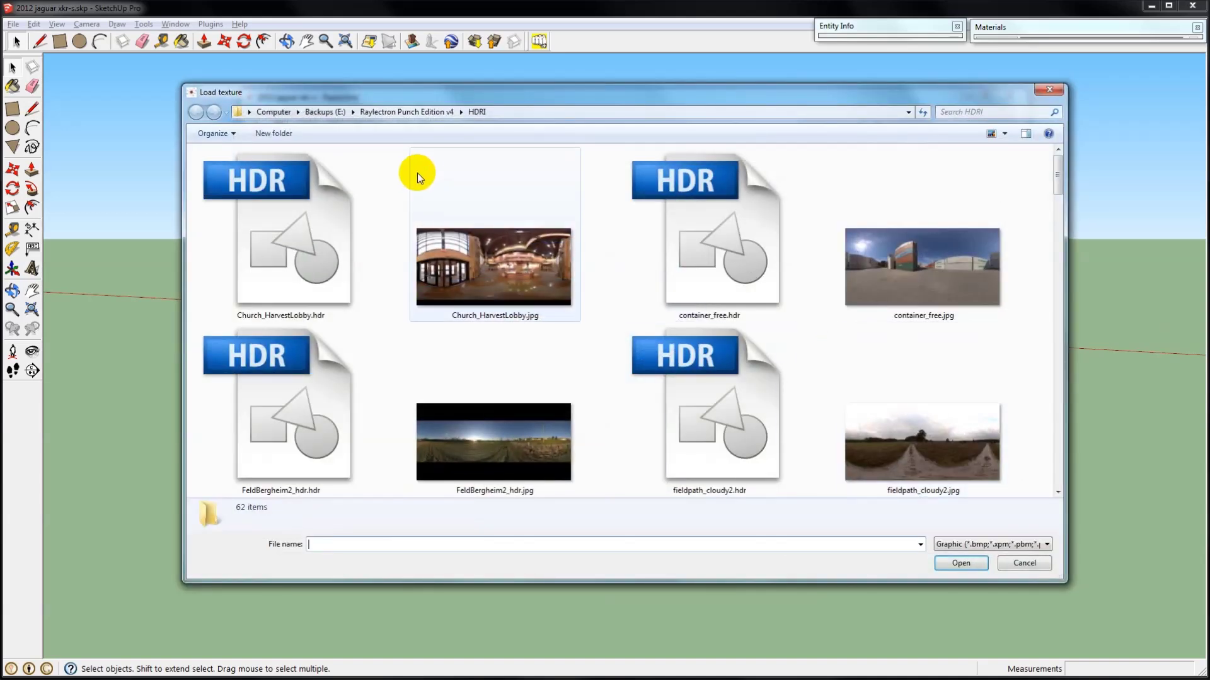
{"action": "left_click", "coordinate": [384, 113]}
{"action": "double_click", "coordinate": [252, 184]}
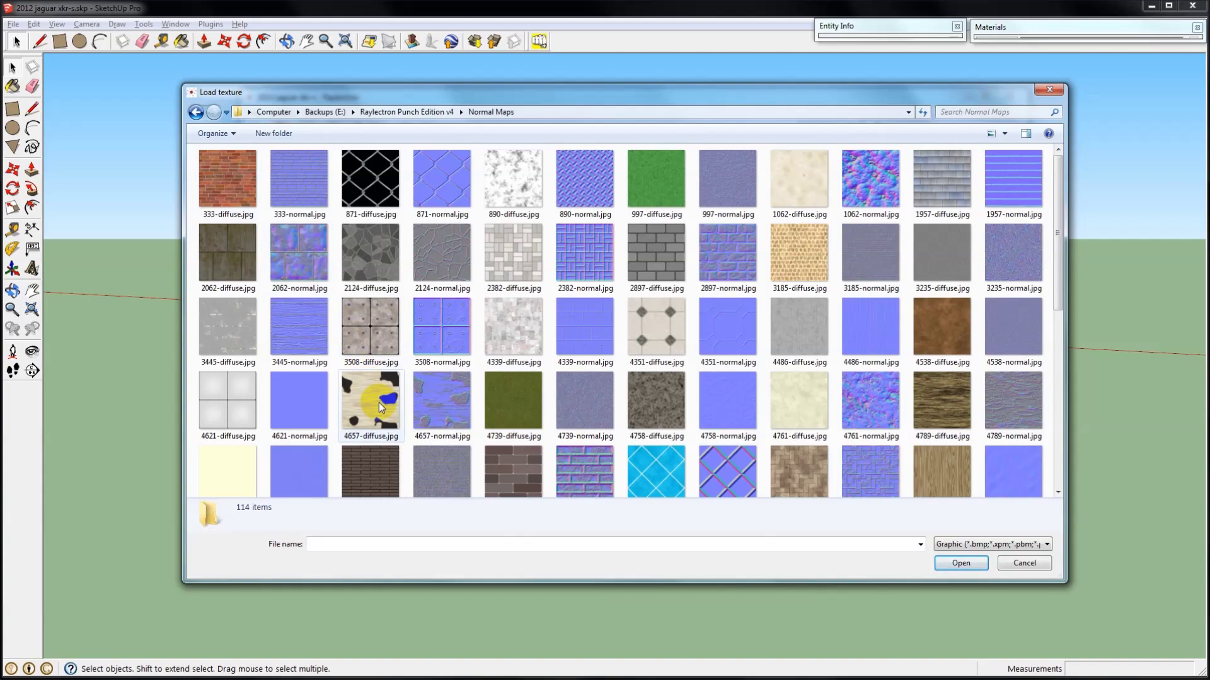
{"action": "double_click", "coordinate": [222, 166]}
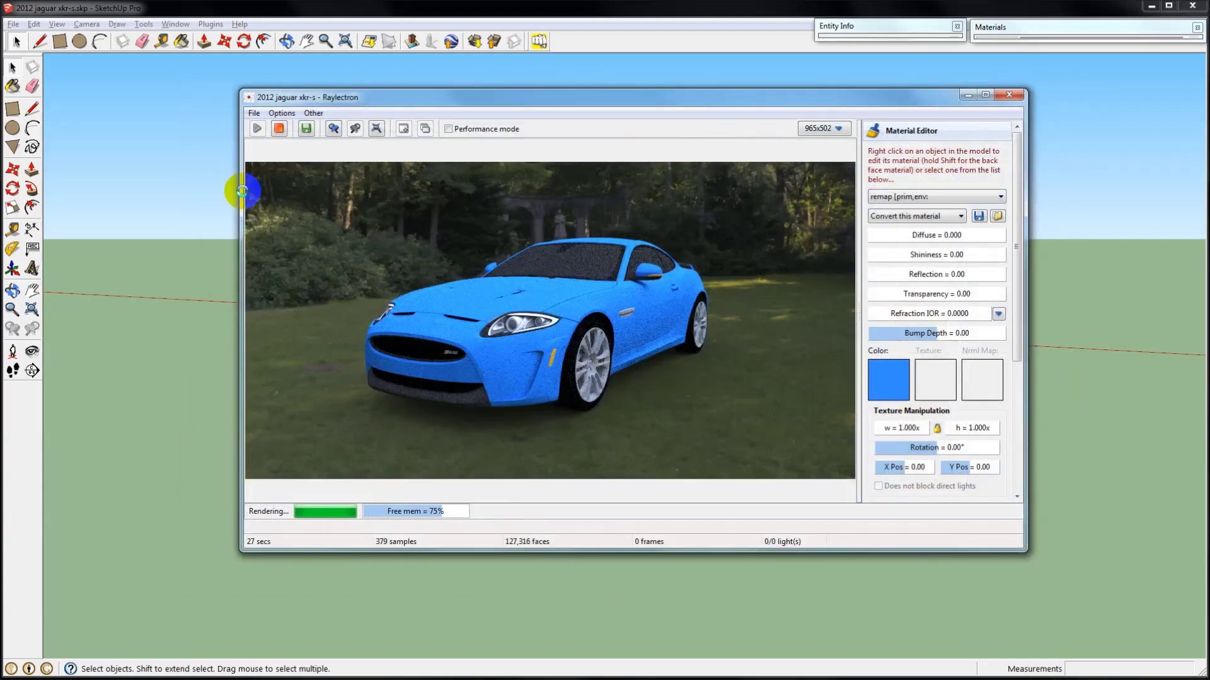
Step: Scale the brick texture on the car body to about 0.939x in width and height and rotate it 90°
{"action": "left_click_drag", "start_coordinate": [741, 313], "coordinate": [688, 300]}
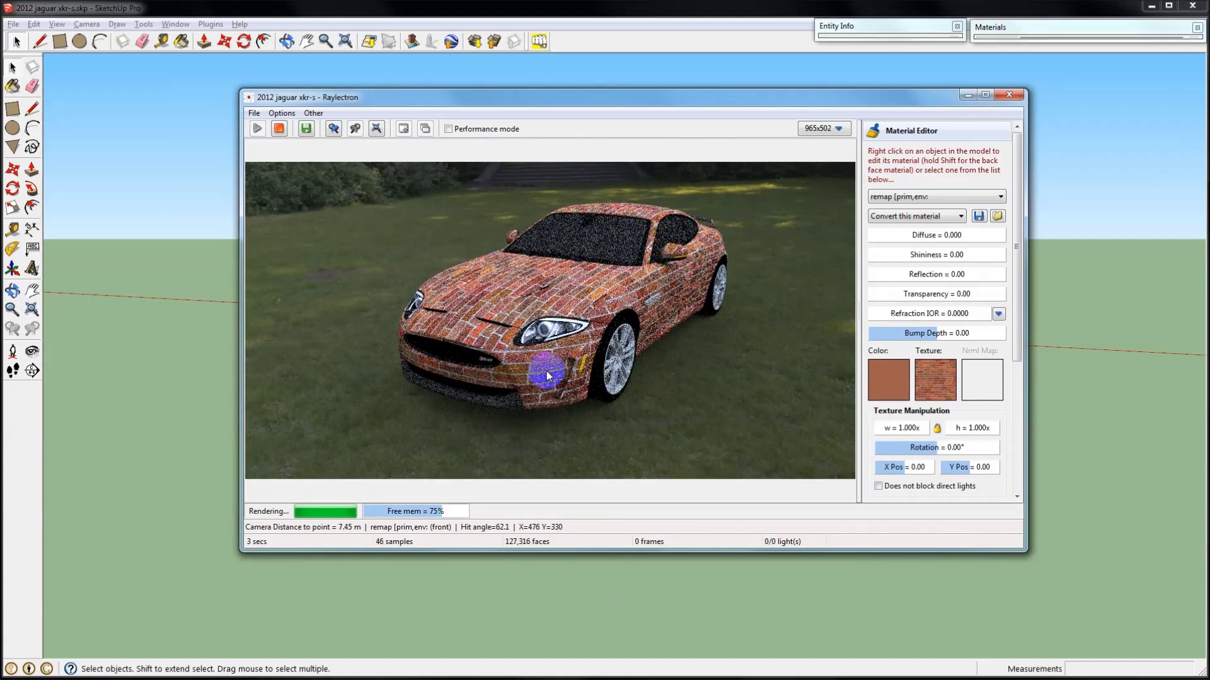
{"action": "left_click", "coordinate": [901, 434]}
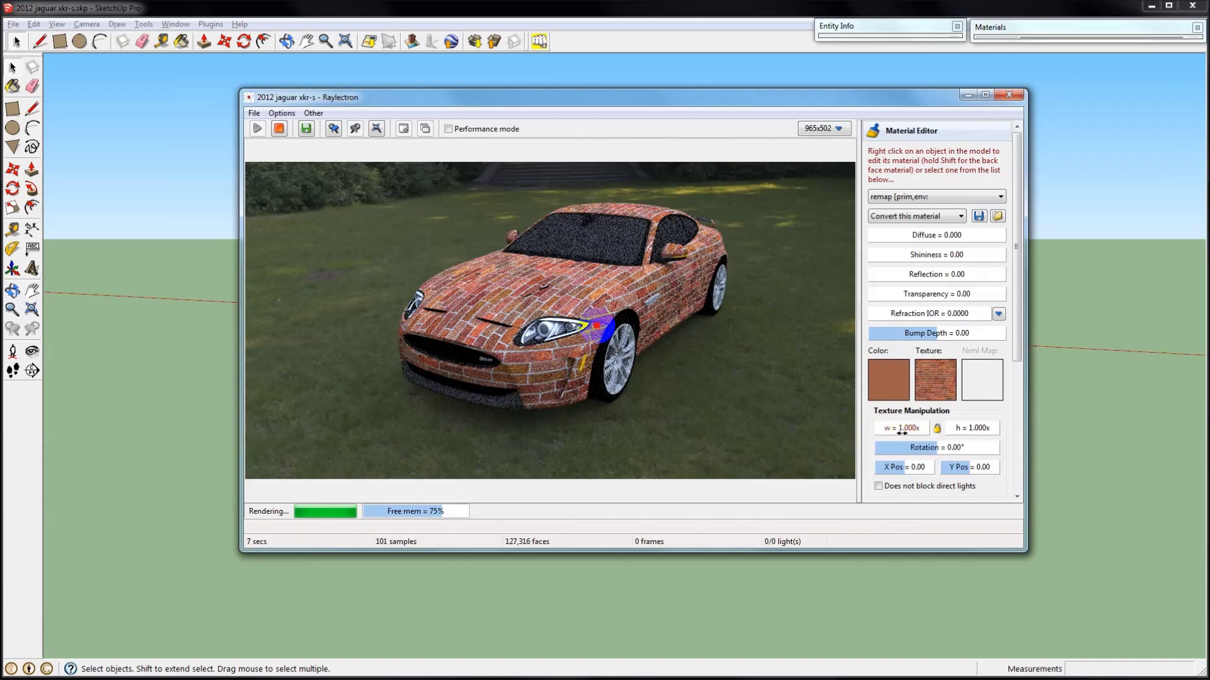
{"action": "left_click_drag", "start_coordinate": [901, 433], "coordinate": [901, 432]}
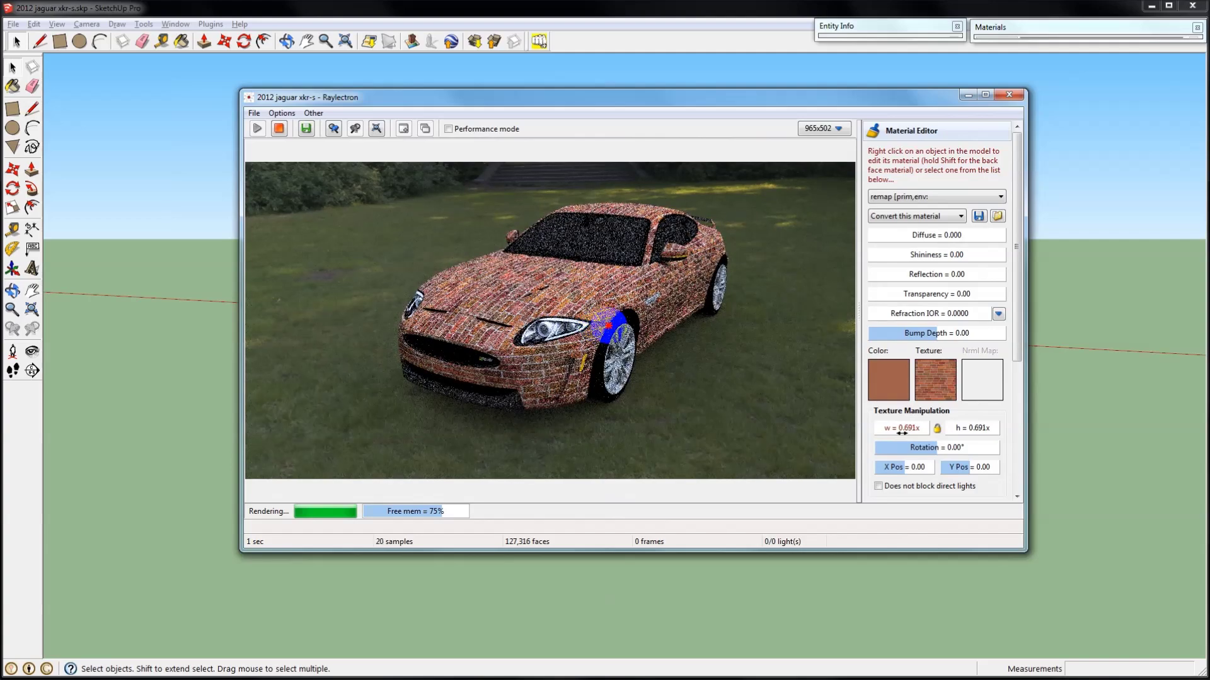
{"action": "left_click_drag", "start_coordinate": [901, 434], "coordinate": [901, 434]}
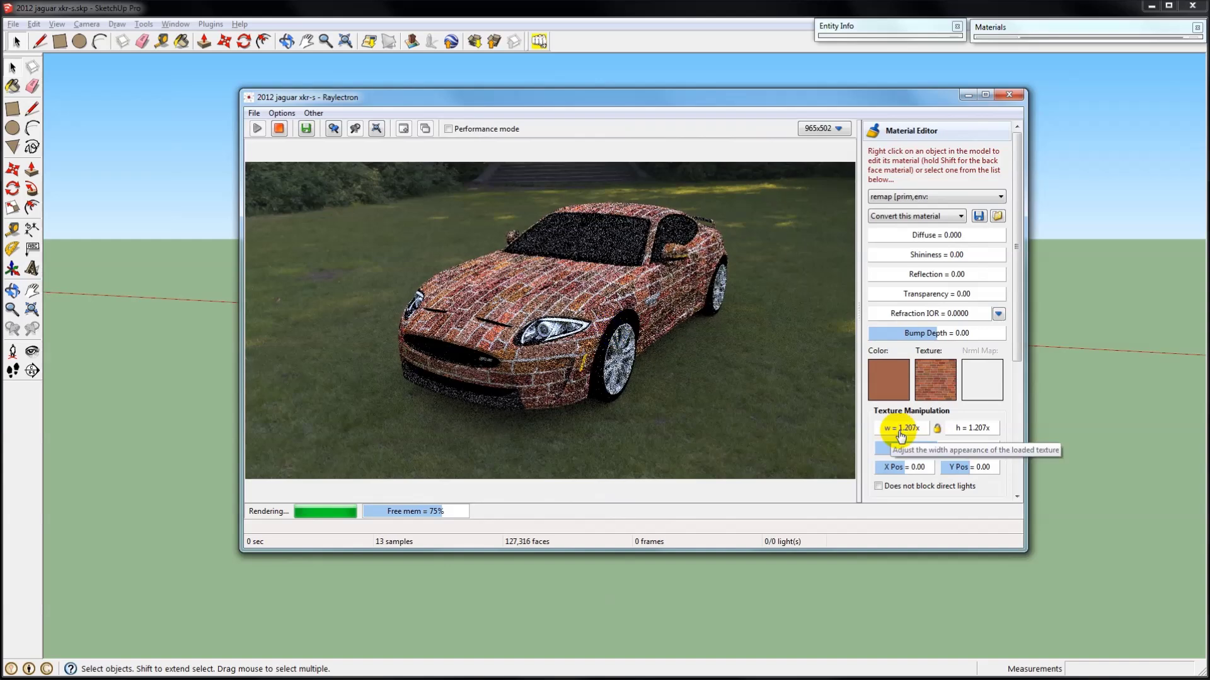
{"action": "left_click_drag", "start_coordinate": [900, 432], "coordinate": [900, 434]}
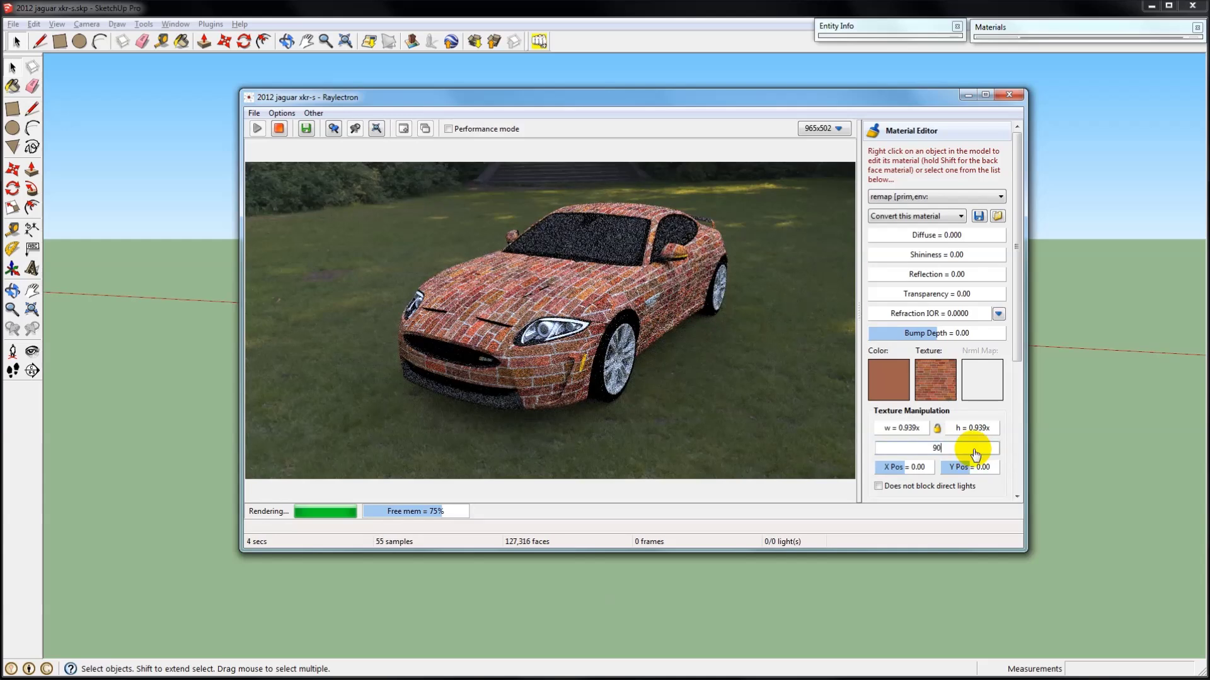
{"action": "key", "text": "Return"}
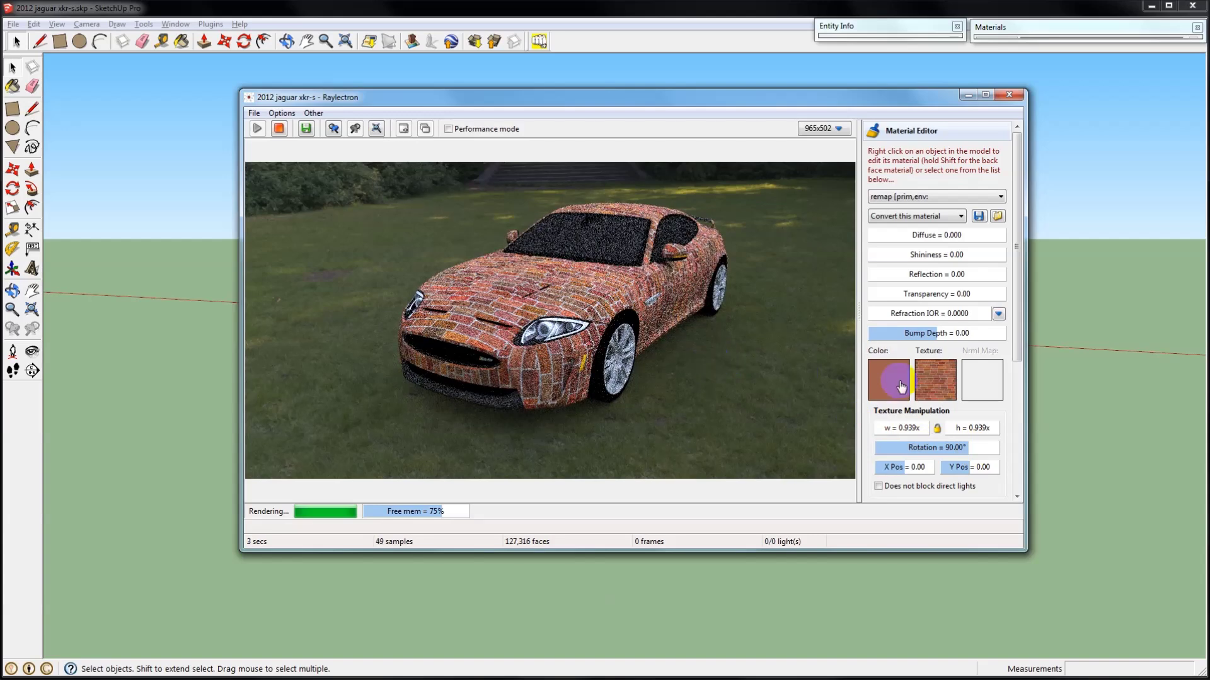
Step: Load 333-normal.jpg as the normal map of the brick car body material
{"action": "left_click", "coordinate": [981, 383]}
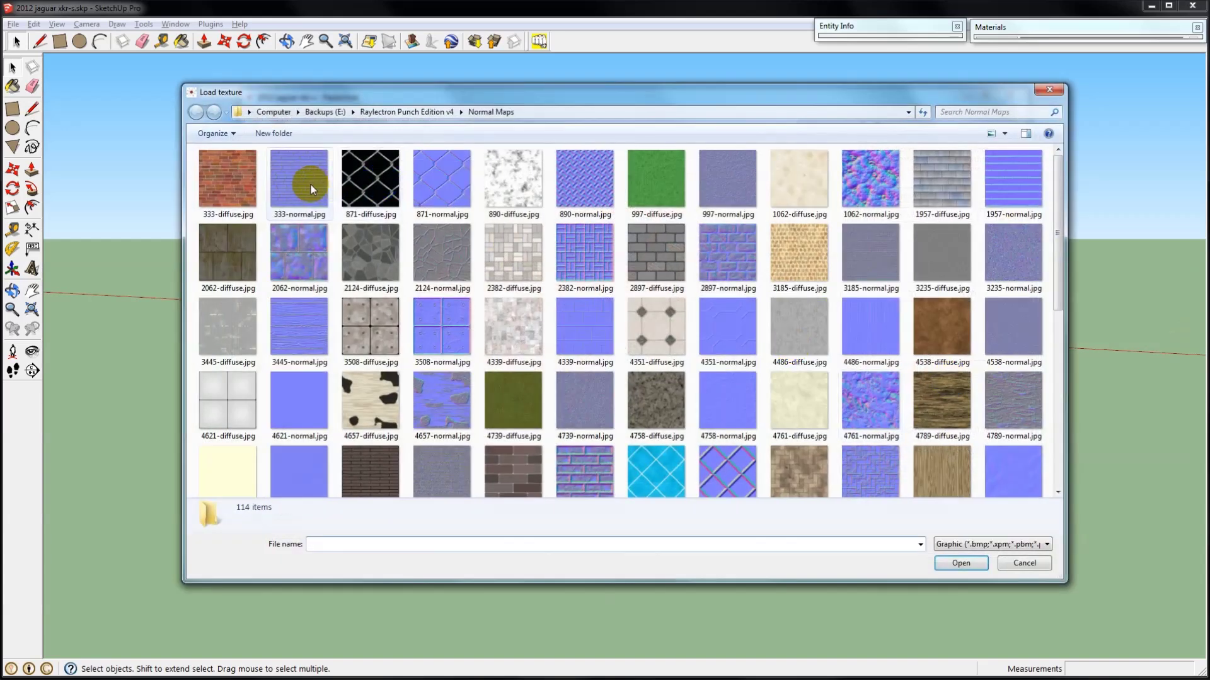
{"action": "double_click", "coordinate": [314, 184]}
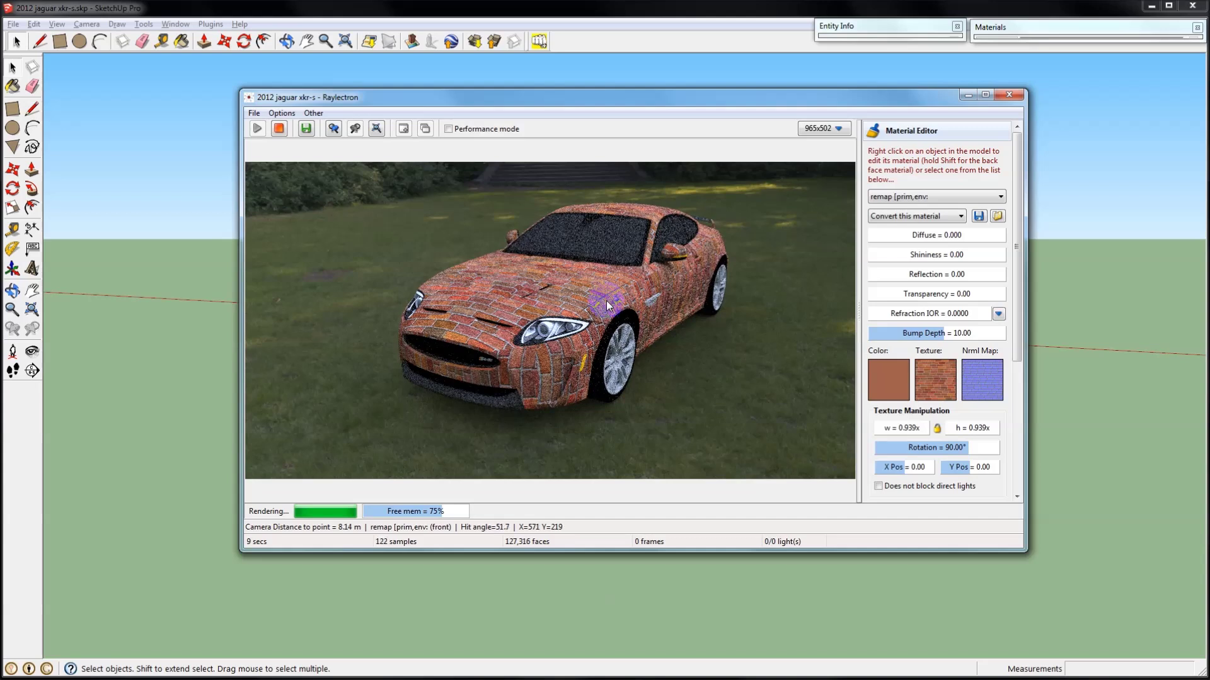
Step: Apply 4657-diffuse.jpg as the texture of the car body material and remove the texture again
{"action": "left_click", "coordinate": [928, 385]}
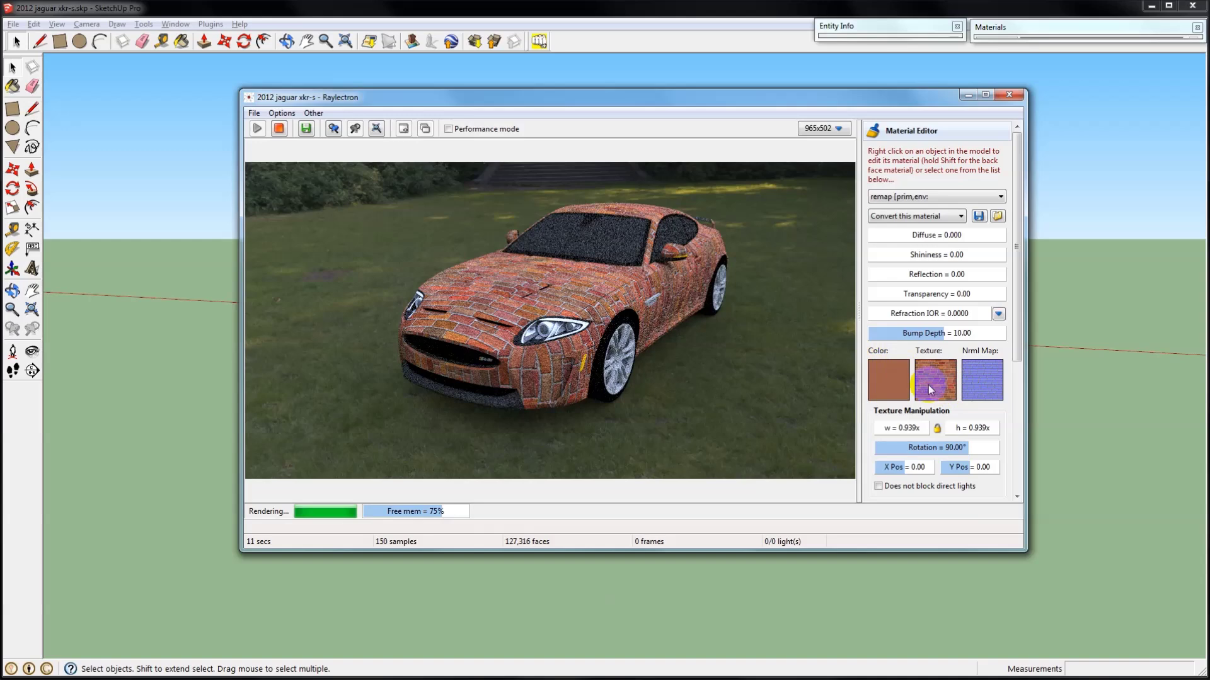
{"action": "double_click", "coordinate": [363, 405]}
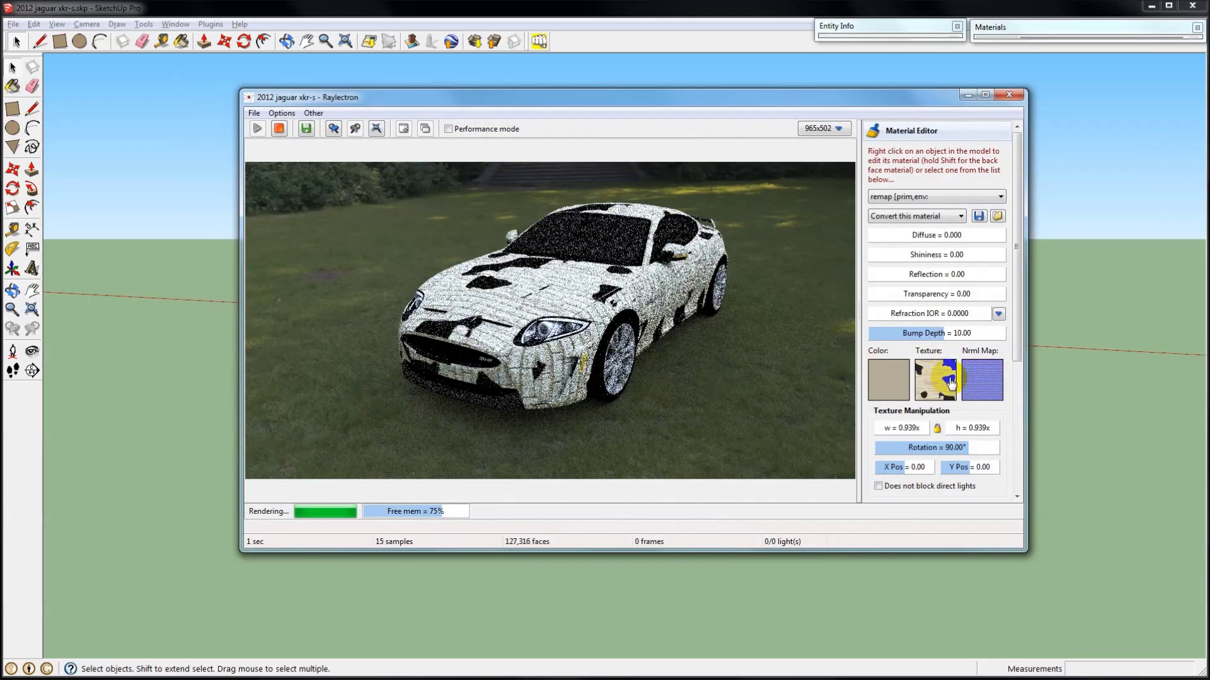
{"action": "right_click", "coordinate": [946, 386]}
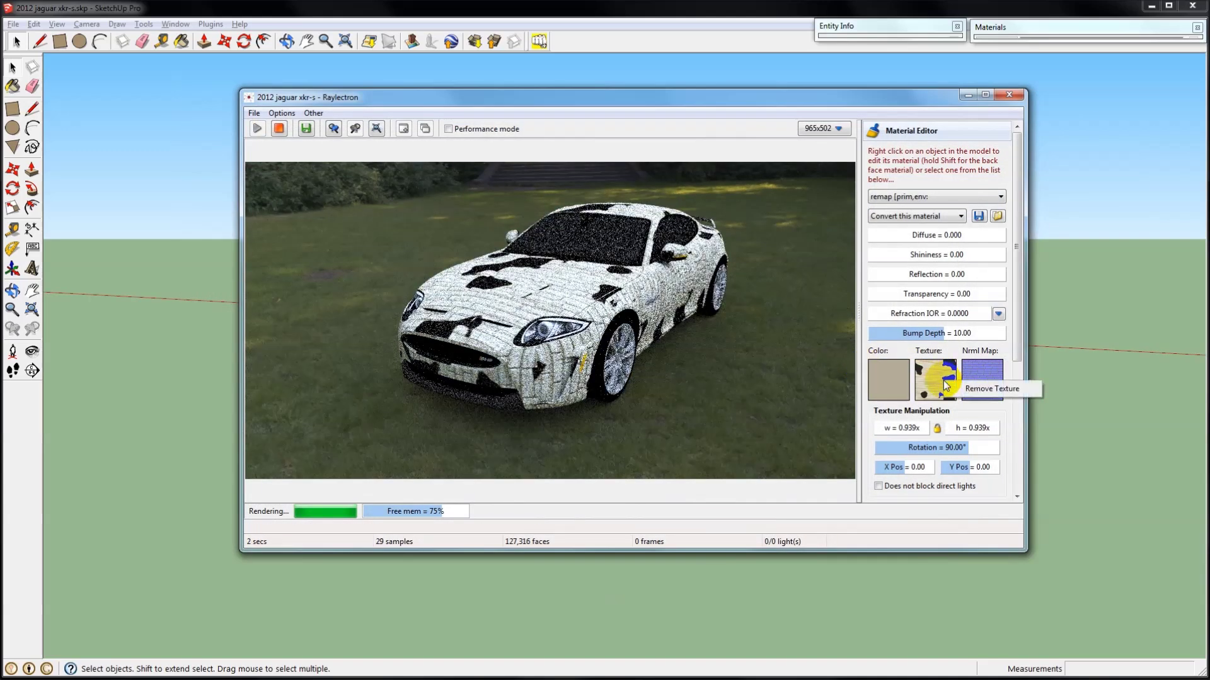
{"action": "left_click", "coordinate": [980, 388]}
Step: Set the car body material's color to a grayish blue with red 159, green 178 and blue 186
{"action": "left_click", "coordinate": [890, 389]}
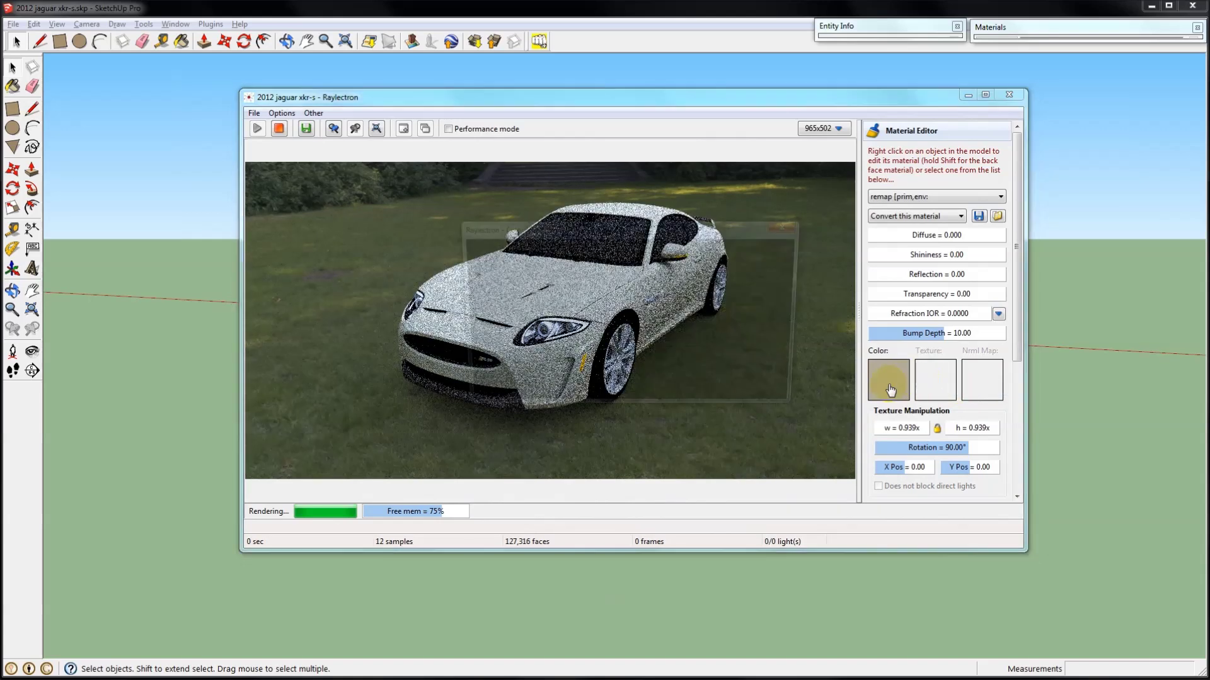
{"action": "left_click_drag", "start_coordinate": [692, 228], "coordinate": [967, 93]}
{"action": "left_click", "coordinate": [827, 153]}
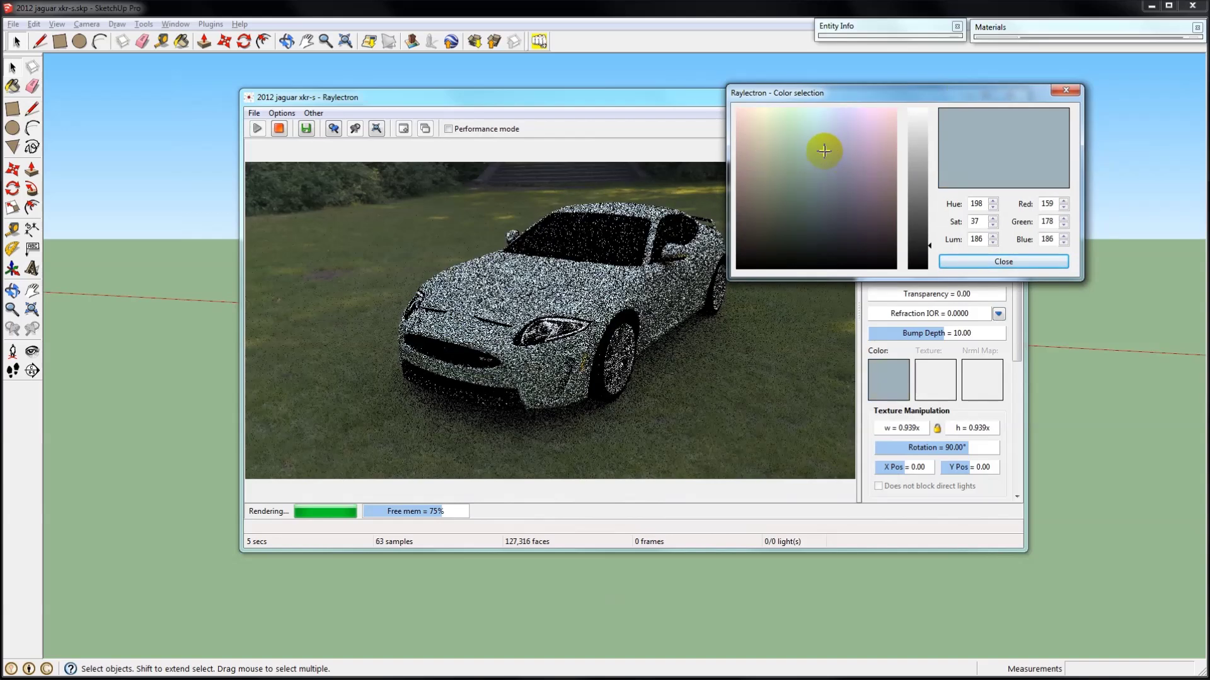
{"action": "left_click", "coordinate": [992, 261]}
Step: Apply 4657-diffuse.jpg as the car body's texture and scale it to about 0.557x in width and height
{"action": "left_click", "coordinate": [930, 392]}
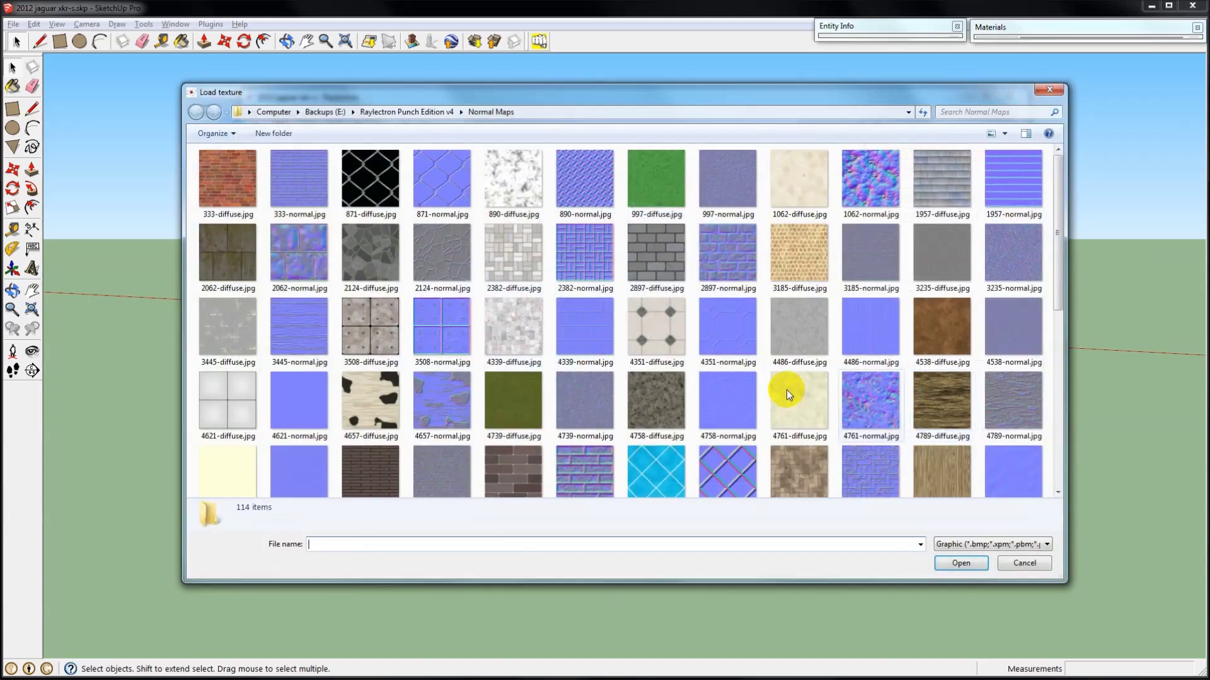
{"action": "double_click", "coordinate": [391, 407]}
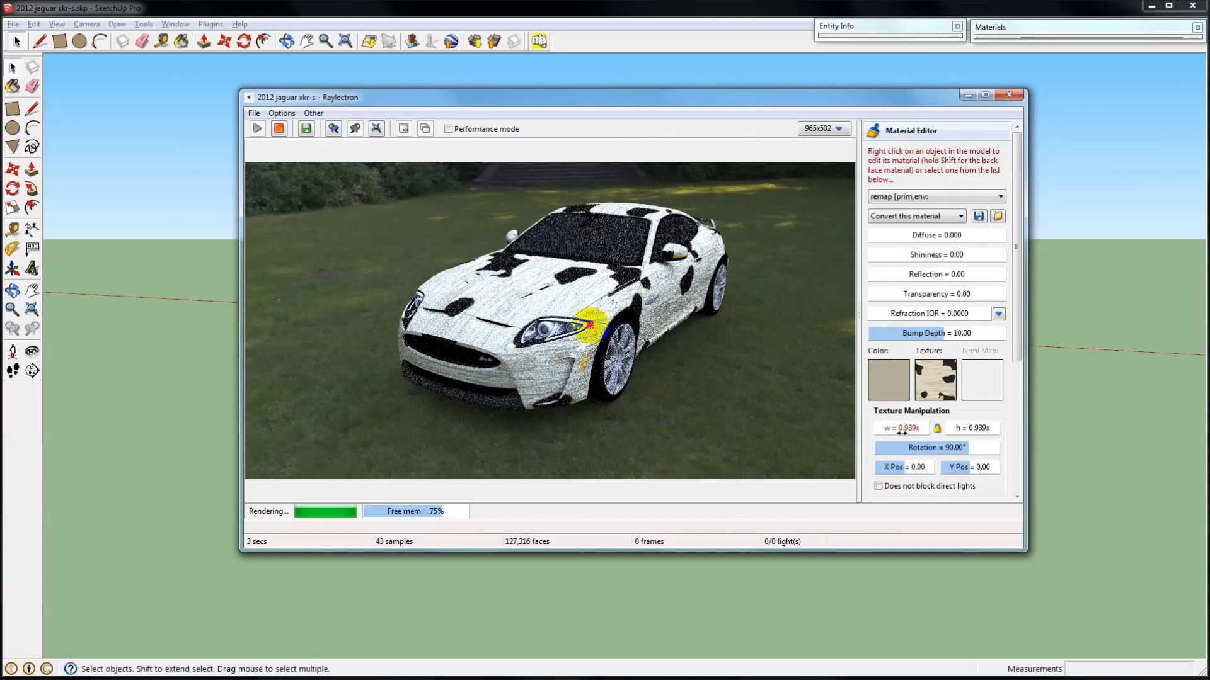
{"action": "left_click_drag", "start_coordinate": [902, 433], "coordinate": [898, 433]}
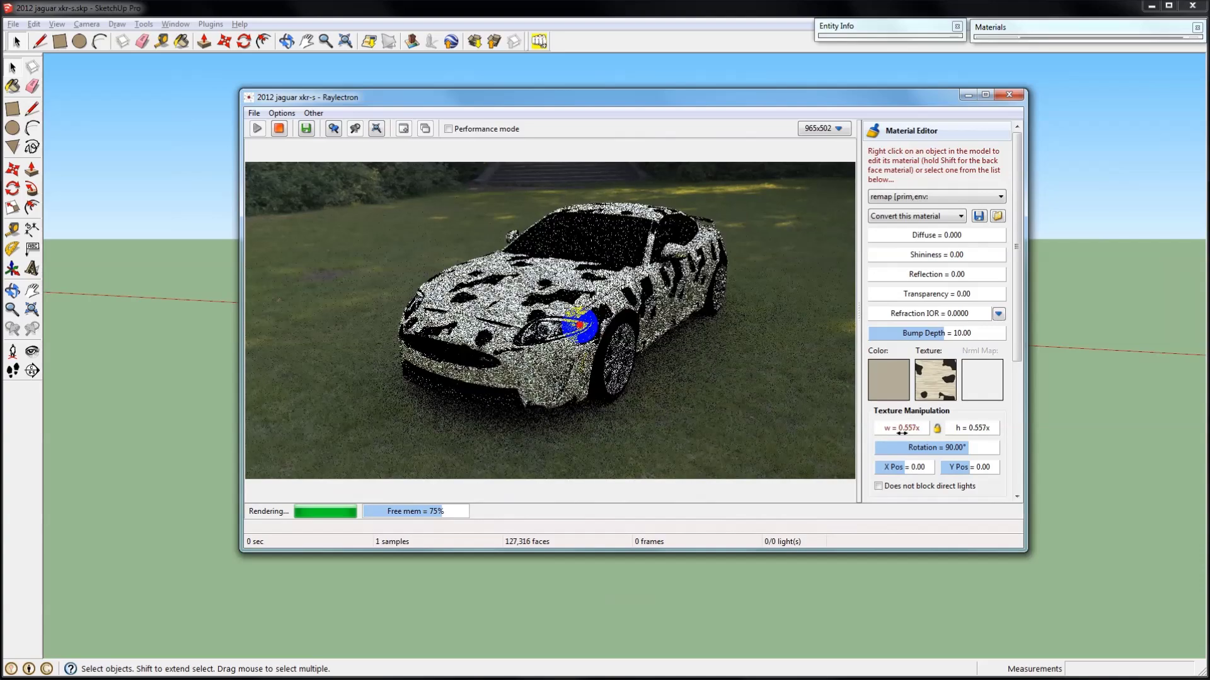
Step: Convert the car body material to Car Paint
{"action": "left_click_drag", "start_coordinate": [753, 364], "coordinate": [3, 346]}
{"action": "left_click_drag", "start_coordinate": [783, 281], "coordinate": [486, 284]}
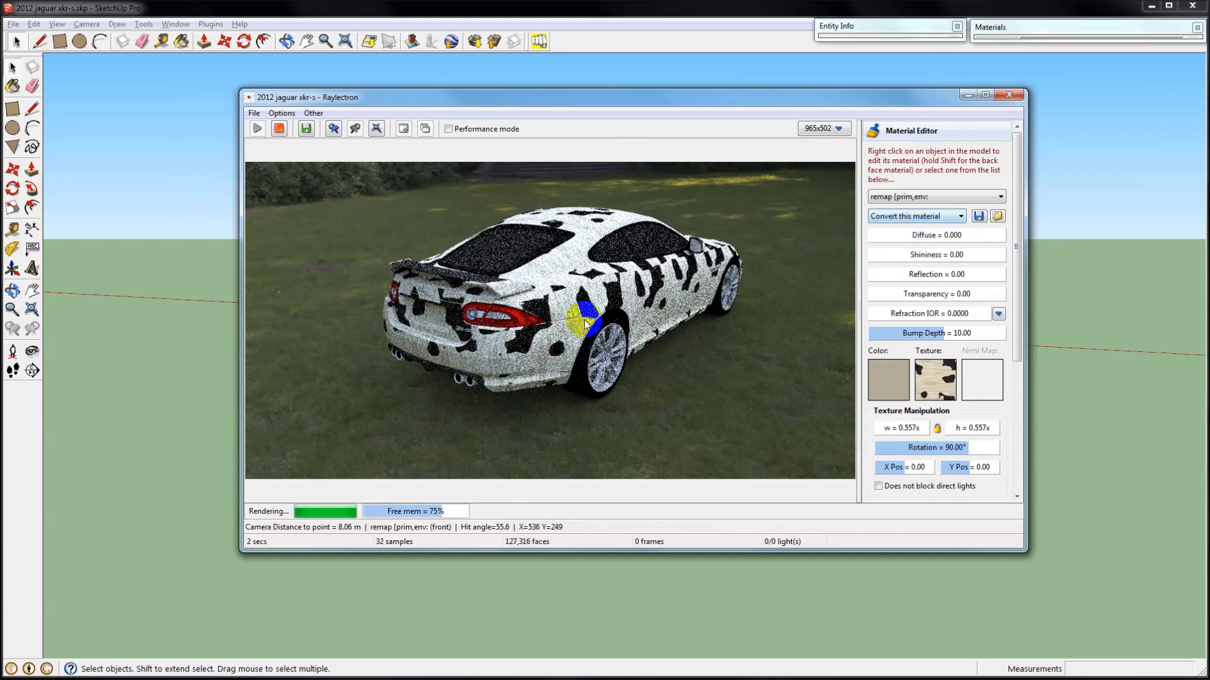
{"action": "left_click", "coordinate": [915, 216]}
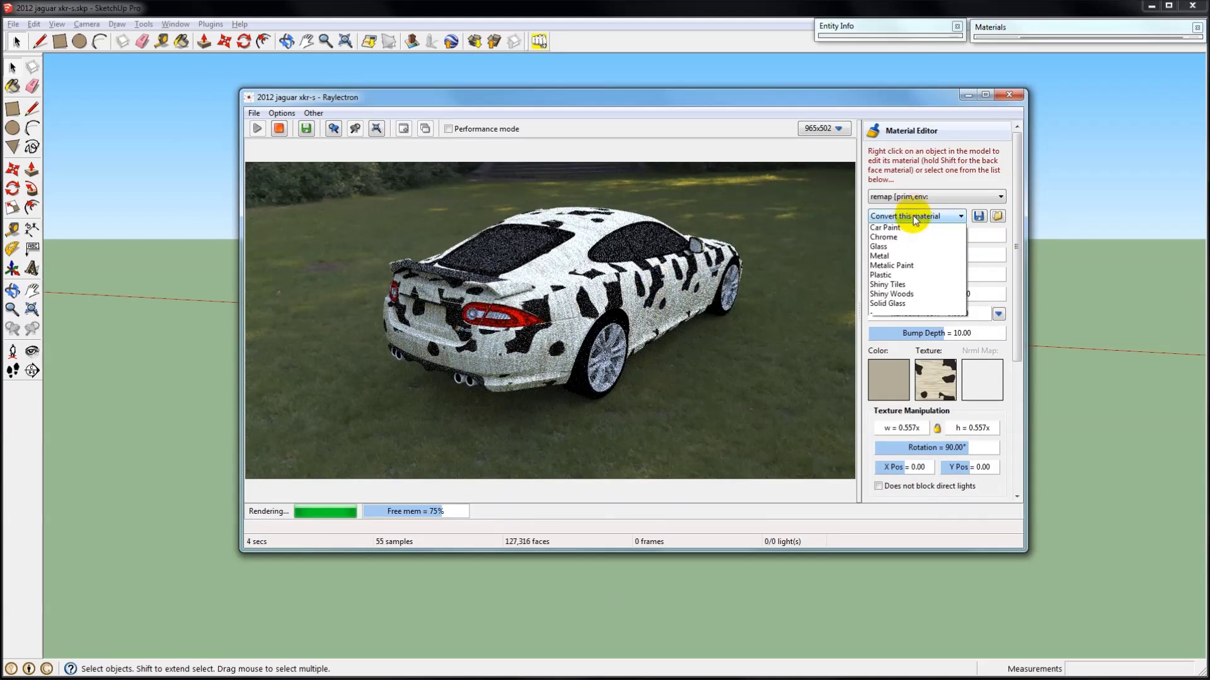
{"action": "left_click", "coordinate": [907, 274]}
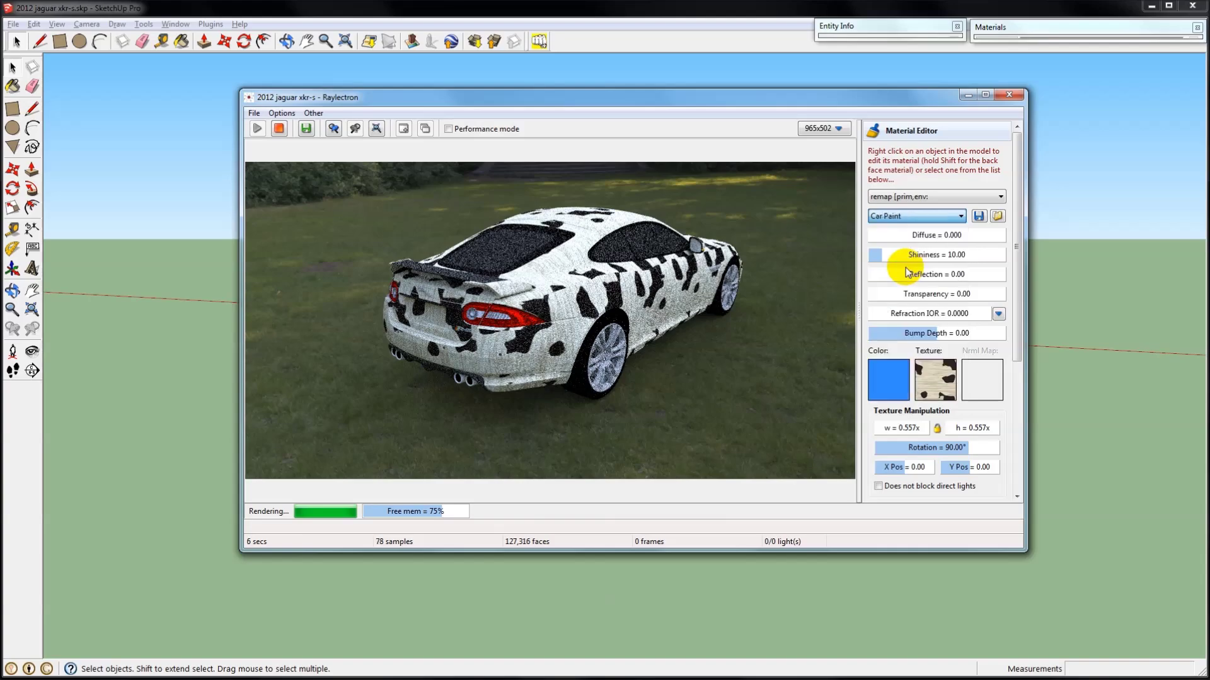
Step: Remove the black-and-white cowhide texture from the car body material
{"action": "middle_click_drag", "start_coordinate": [784, 313], "coordinate": [40, 321]}
{"action": "middle_click_drag", "start_coordinate": [777, 372], "coordinate": [648, 406]}
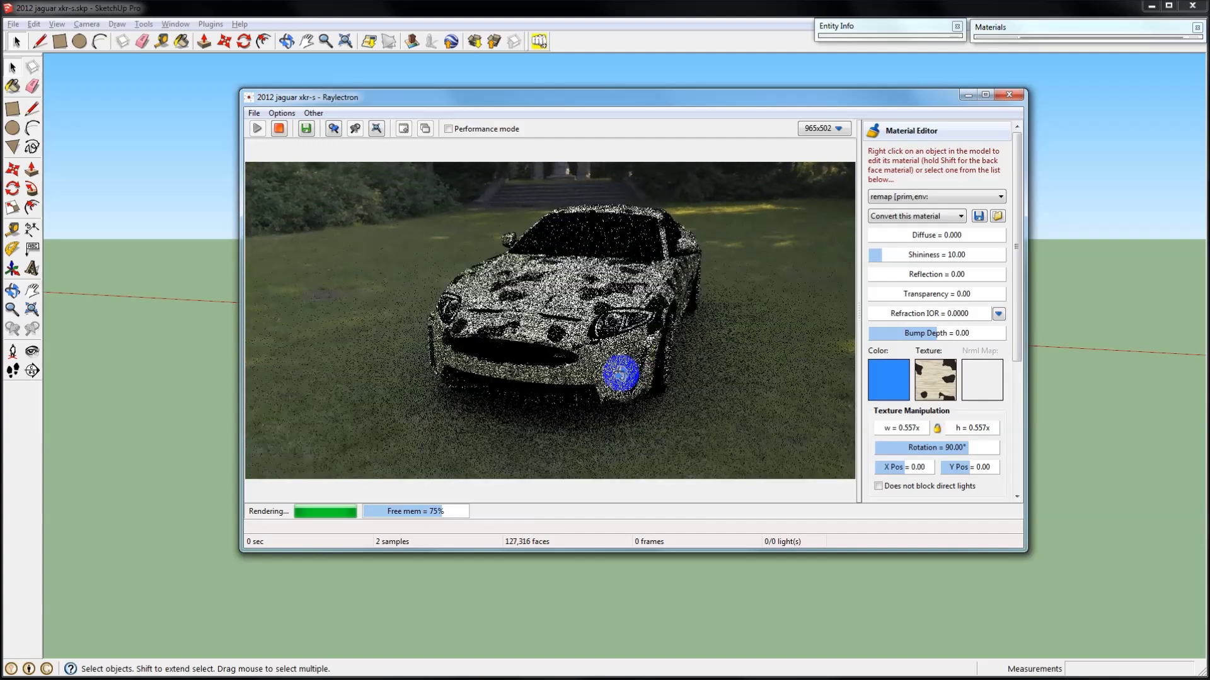
{"action": "right_click", "coordinate": [948, 383]}
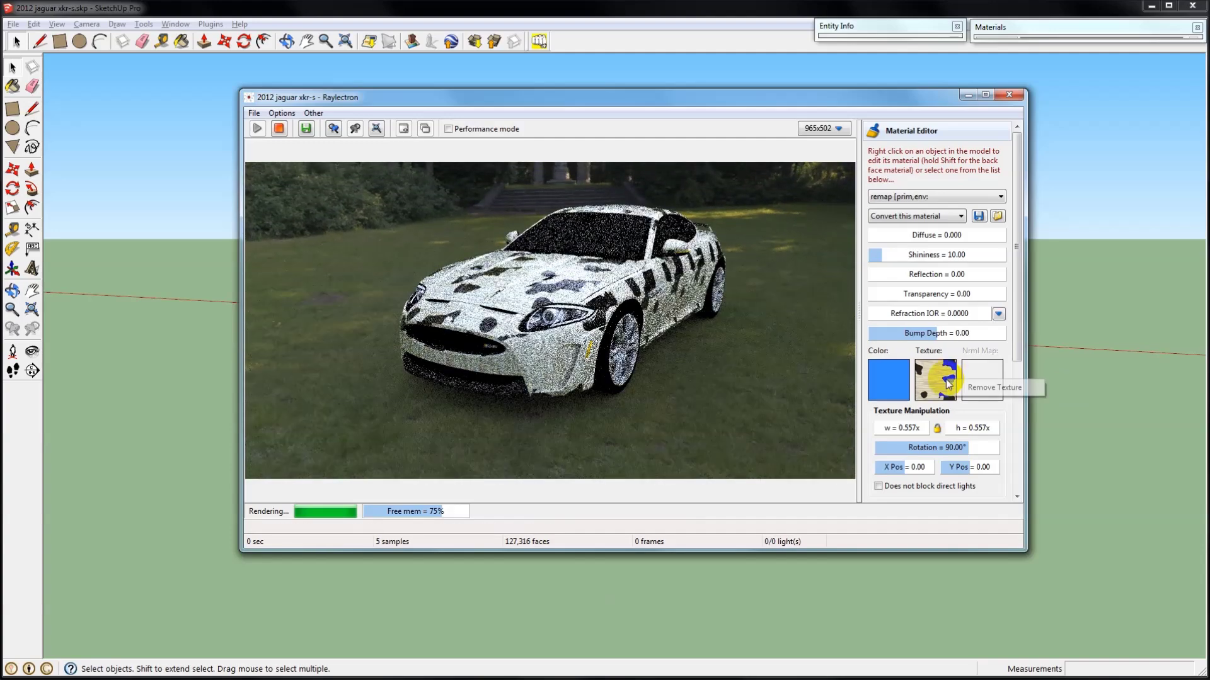
{"action": "left_click", "coordinate": [1008, 391]}
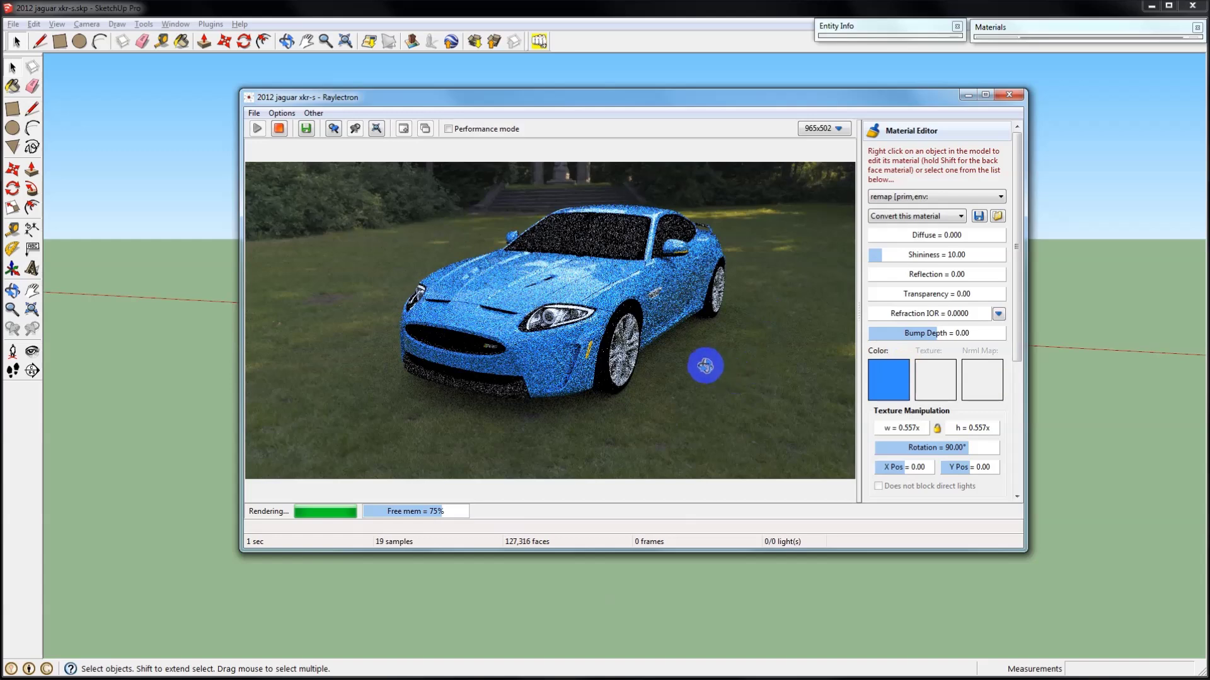
Step: Select the windshield's material in the render and convert it to Glass
{"action": "middle_click_drag", "start_coordinate": [713, 367], "coordinate": [697, 367]}
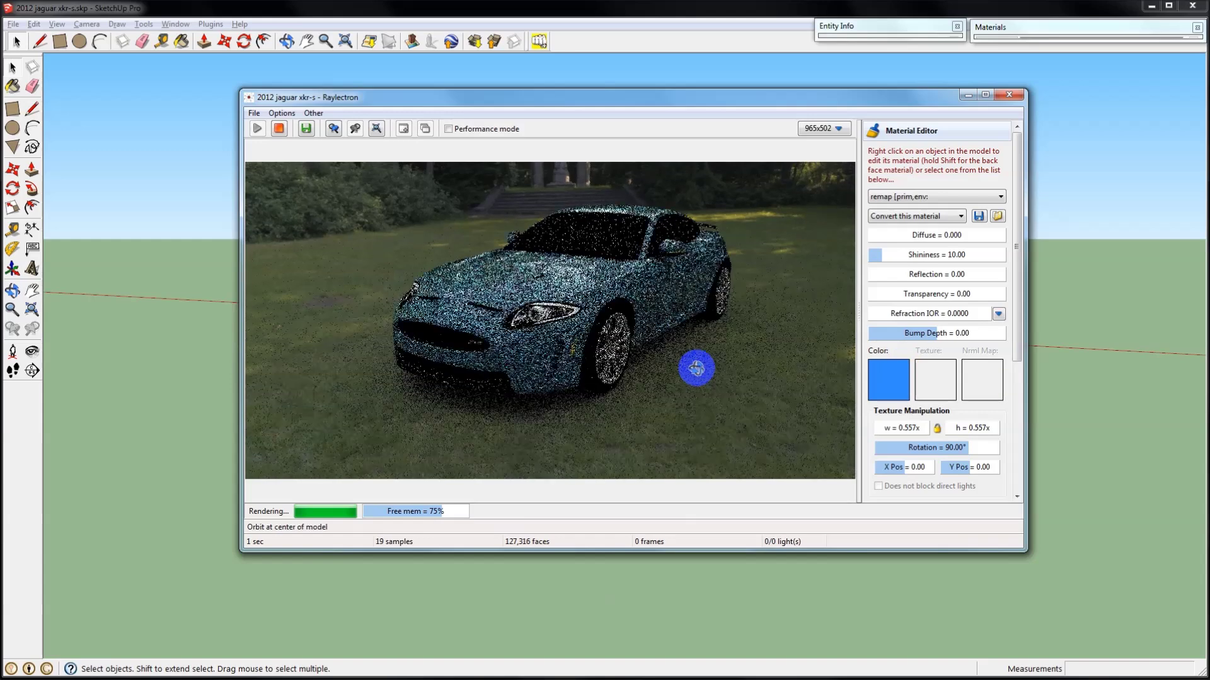
{"action": "right_click", "coordinate": [609, 241]}
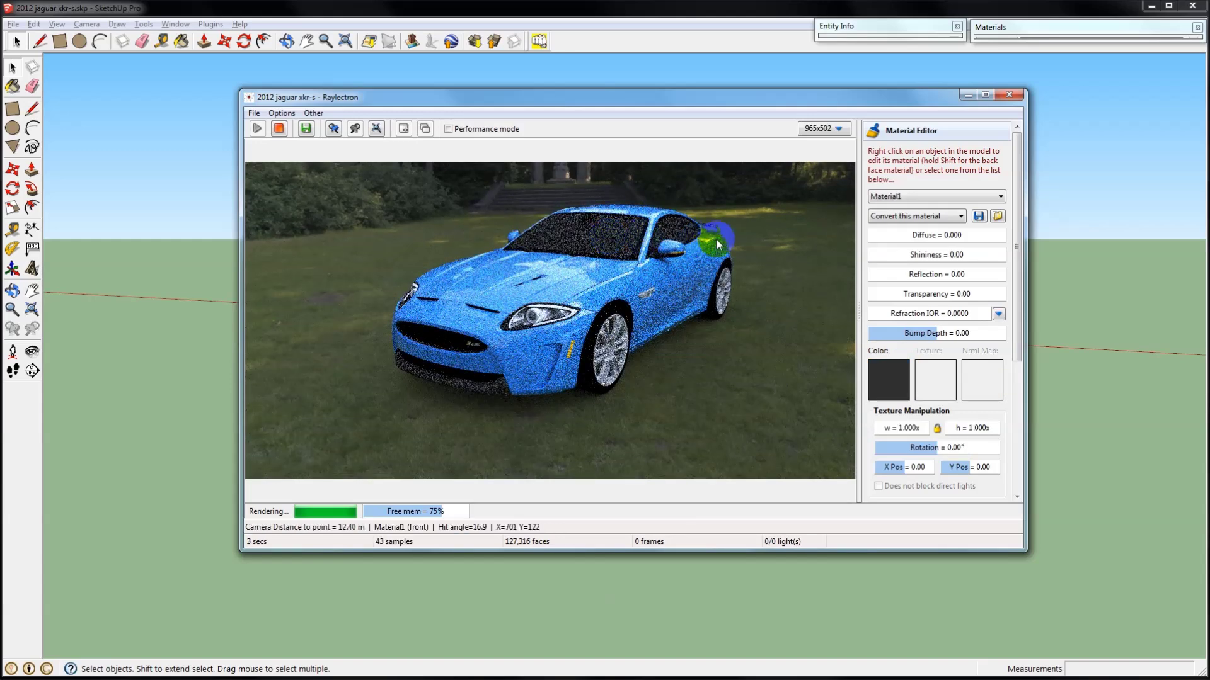
{"action": "left_click", "coordinate": [902, 218]}
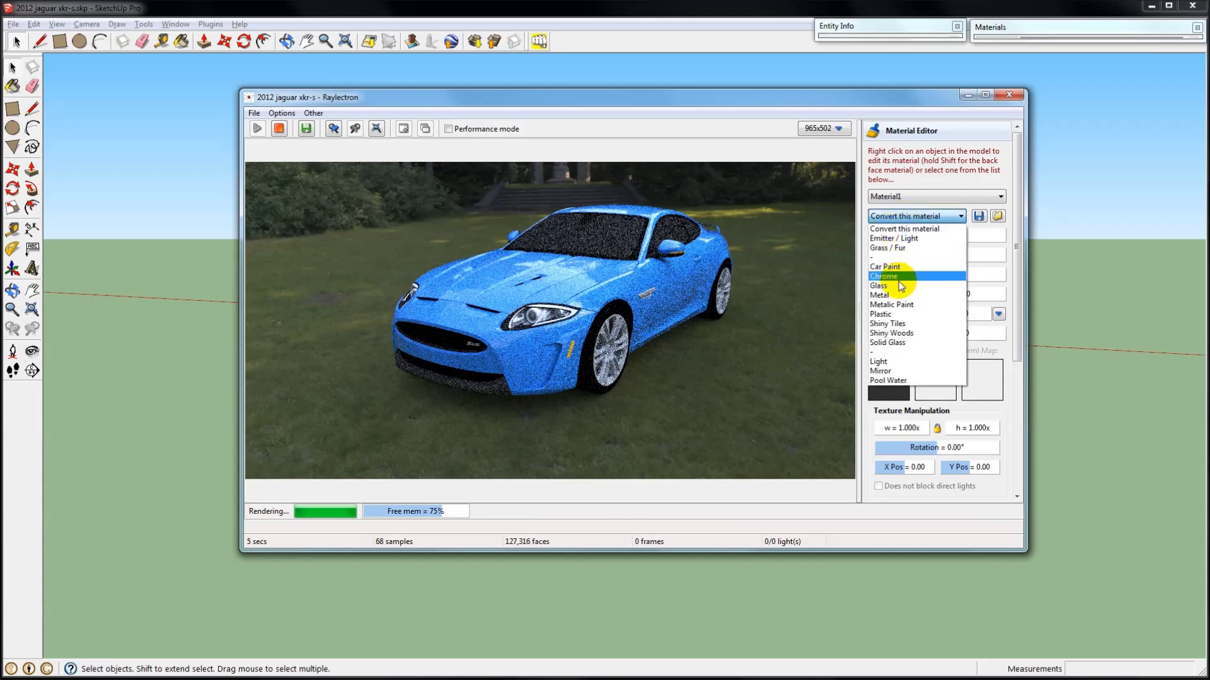
{"action": "left_click", "coordinate": [895, 285]}
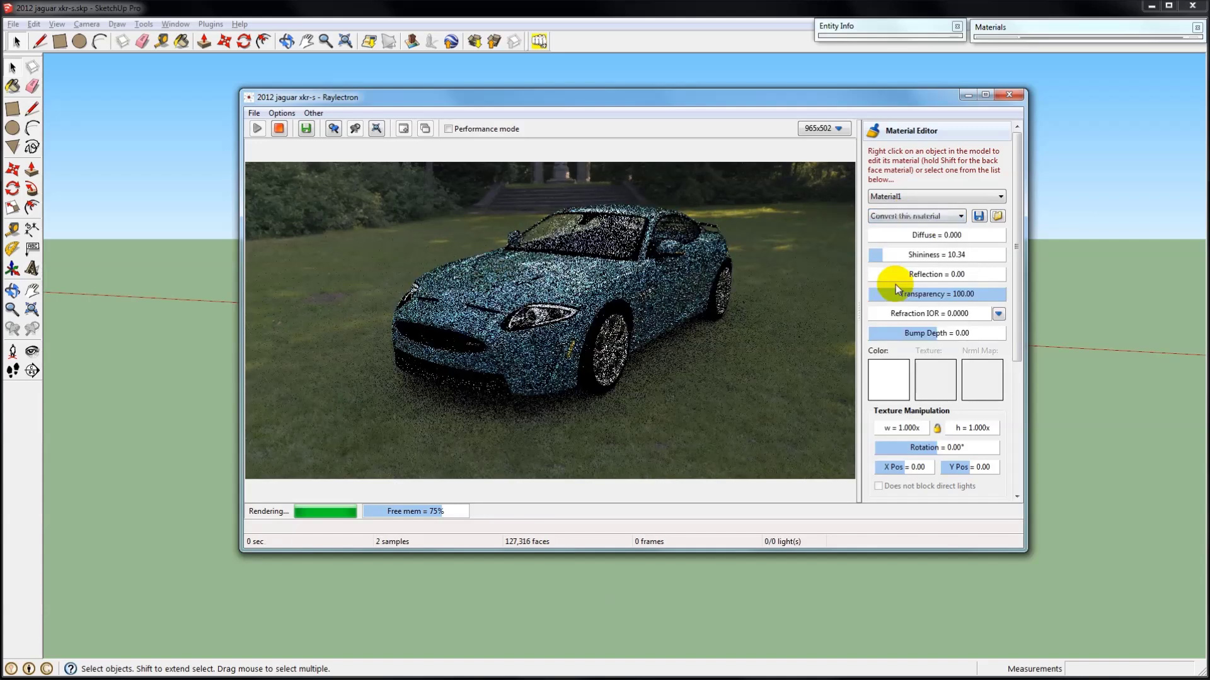
Step: Select the material of the front wheel rim and convert it to Chrome
{"action": "right_click", "coordinate": [613, 328]}
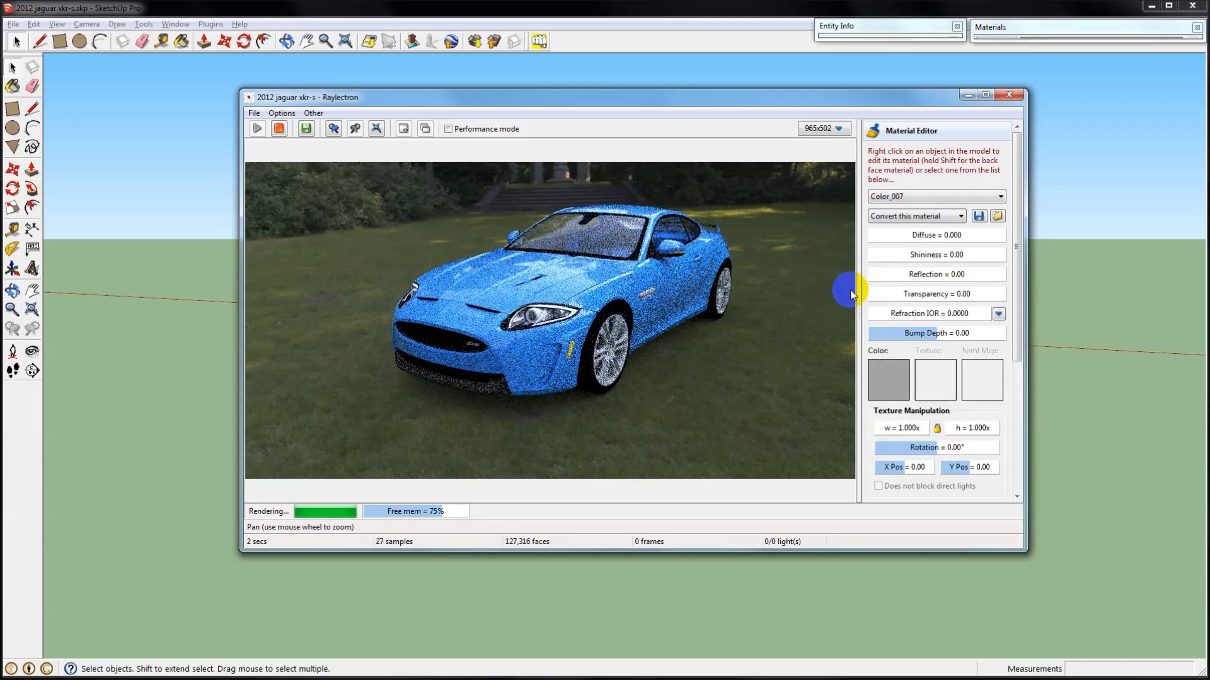
{"action": "left_click", "coordinate": [897, 218]}
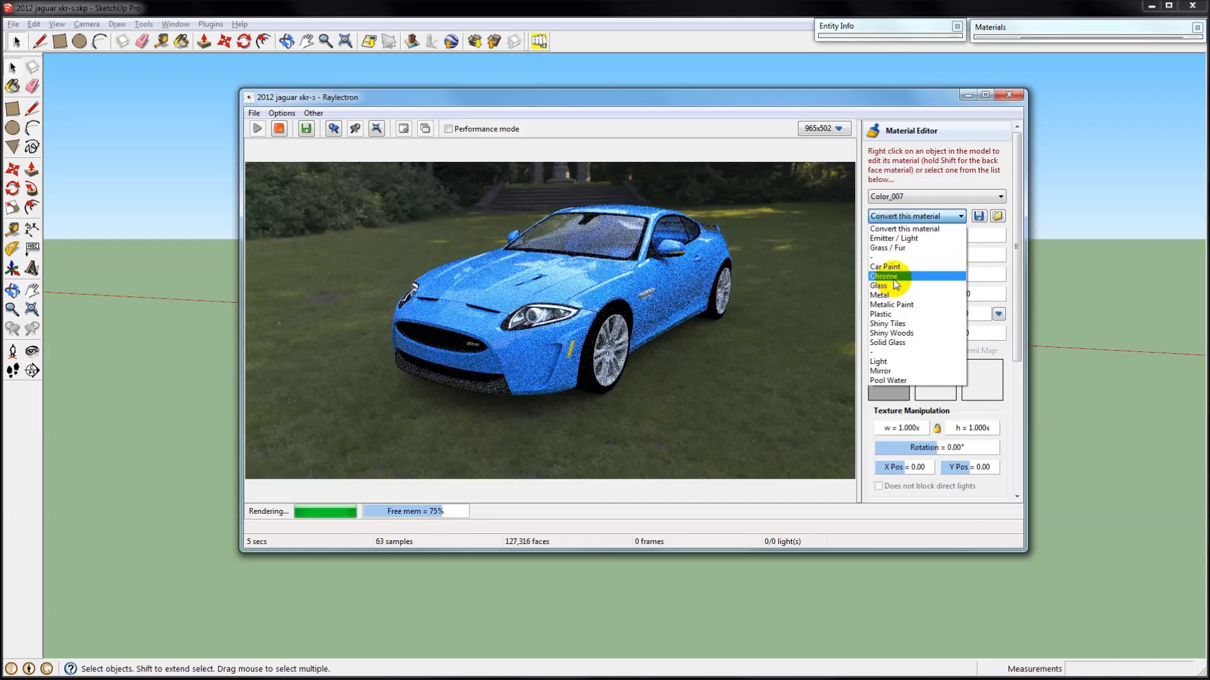
{"action": "left_click", "coordinate": [889, 276]}
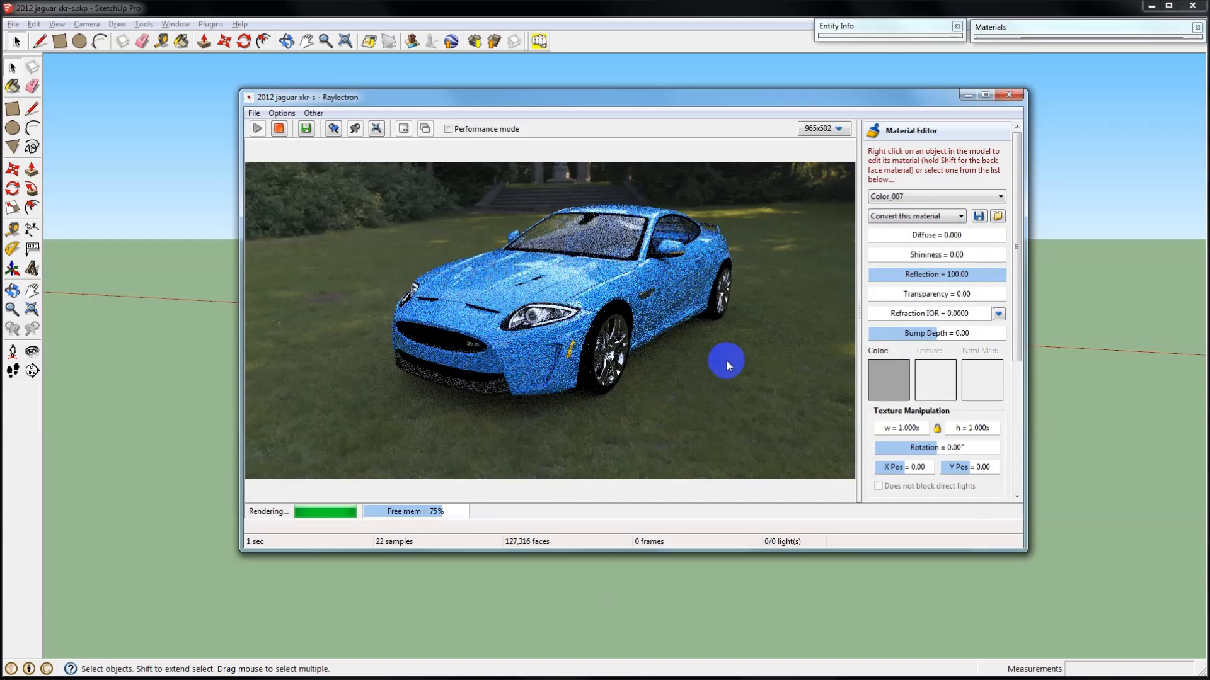
Step: Close the car's Raylectron render without saving the changed model settings
{"action": "left_click_drag", "start_coordinate": [726, 343], "coordinate": [713, 277]}
{"action": "right_click_drag", "start_coordinate": [713, 277], "coordinate": [718, 340]}
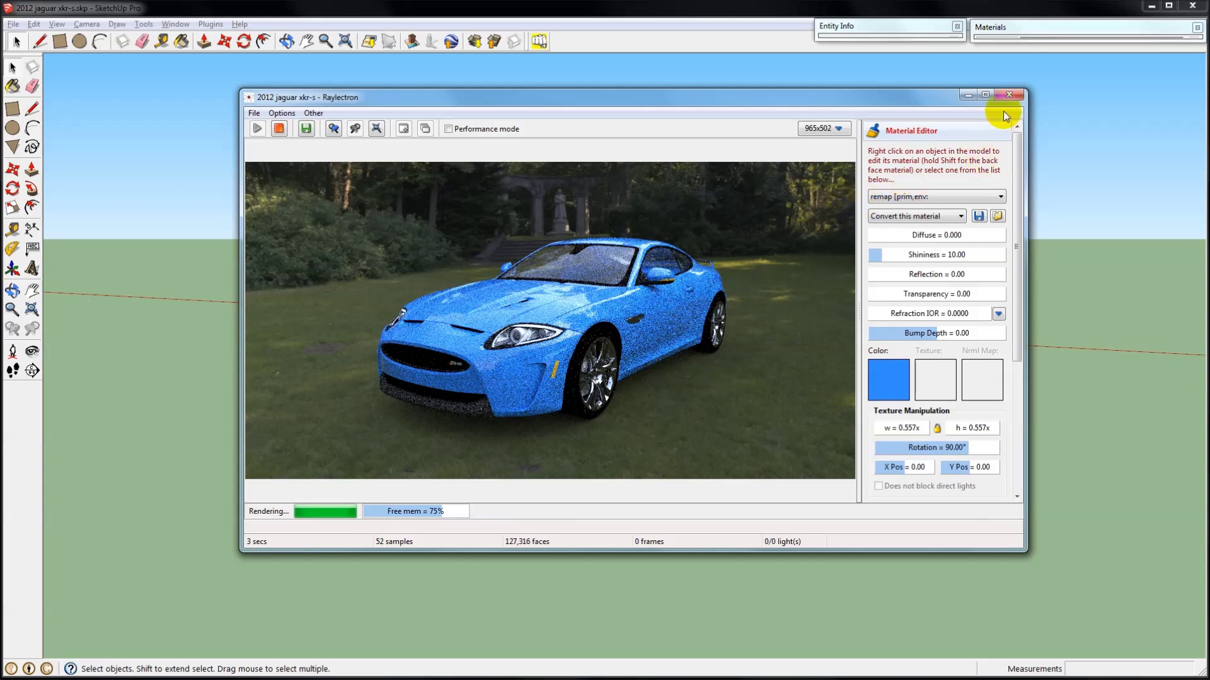
{"action": "left_click", "coordinate": [1009, 95]}
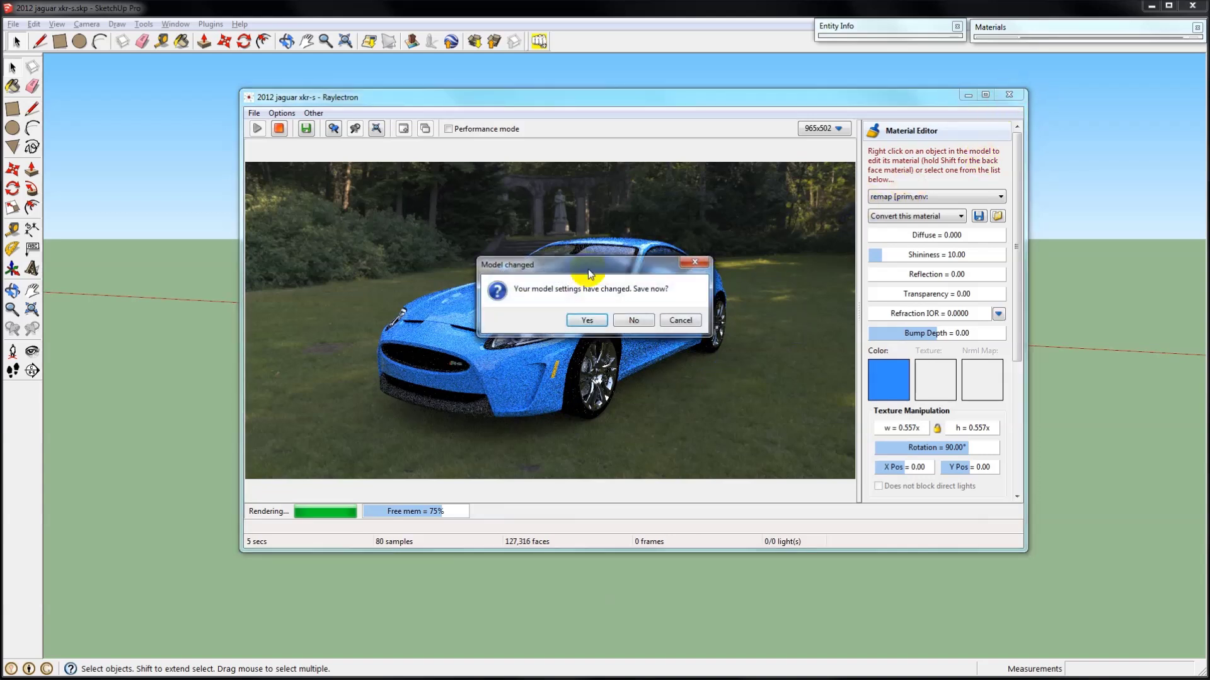
{"action": "left_click", "coordinate": [633, 321]}
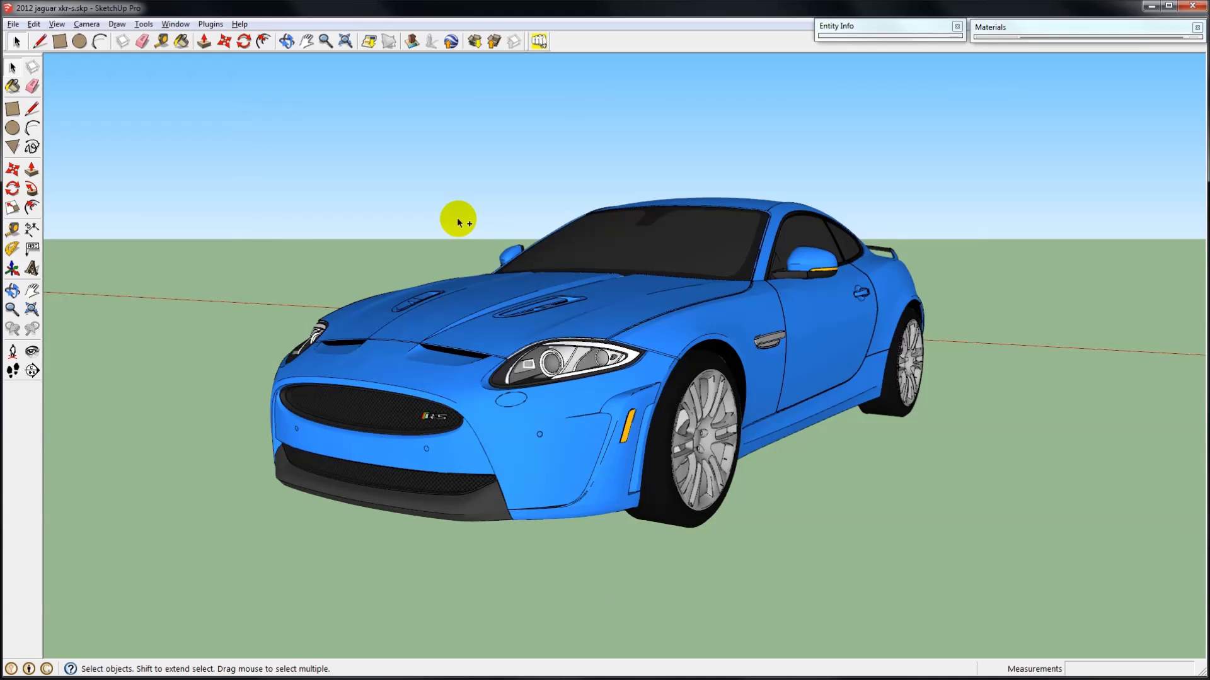
Step: Open the model iwasa house.skp from the Sketchup Models folder in SketchUp
{"action": "key", "text": "ctrl+o"}
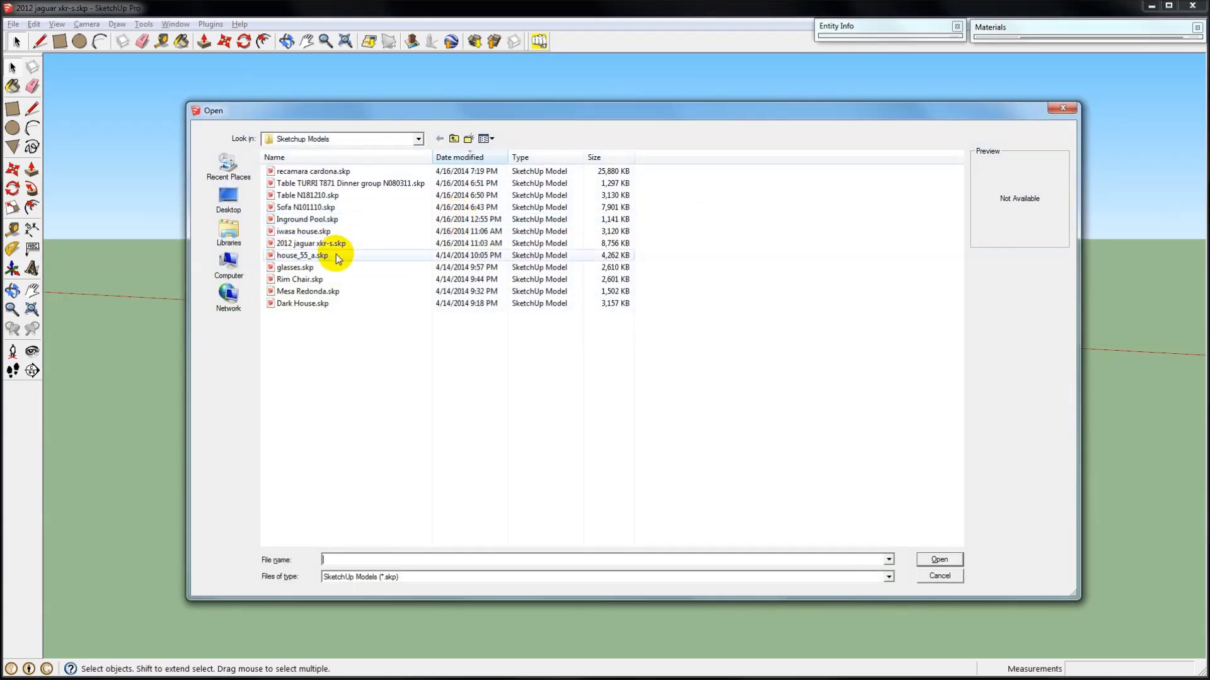
{"action": "left_click", "coordinate": [301, 232]}
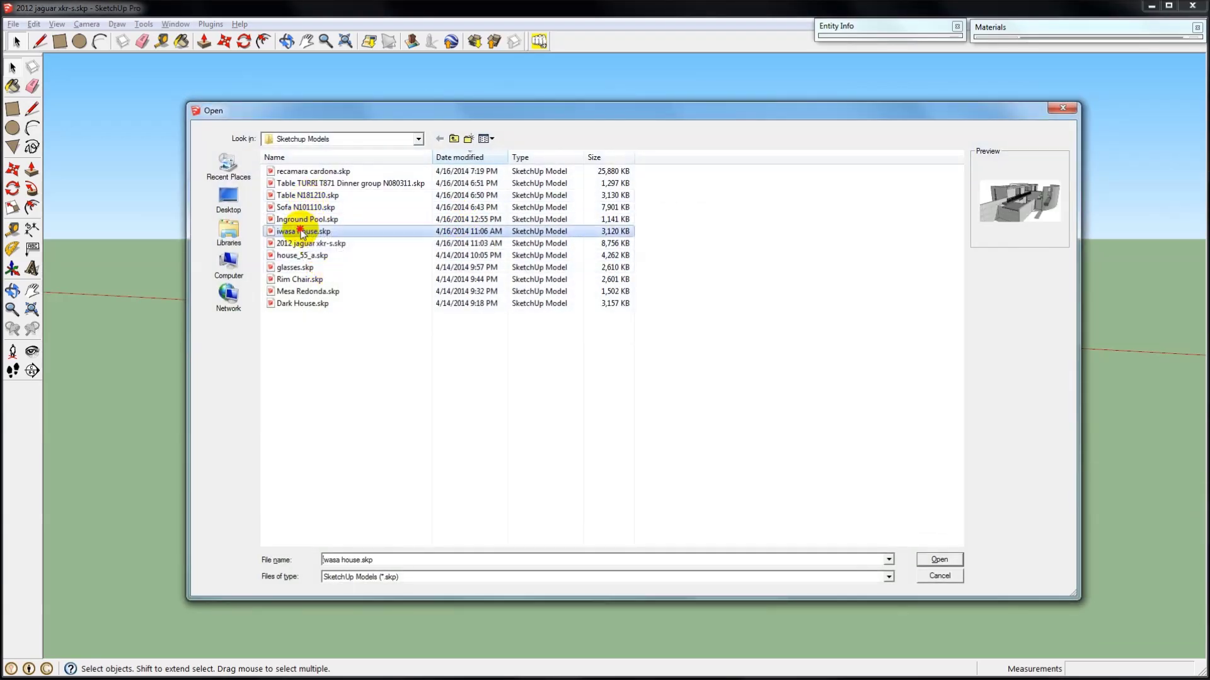
{"action": "double_click", "coordinate": [301, 231]}
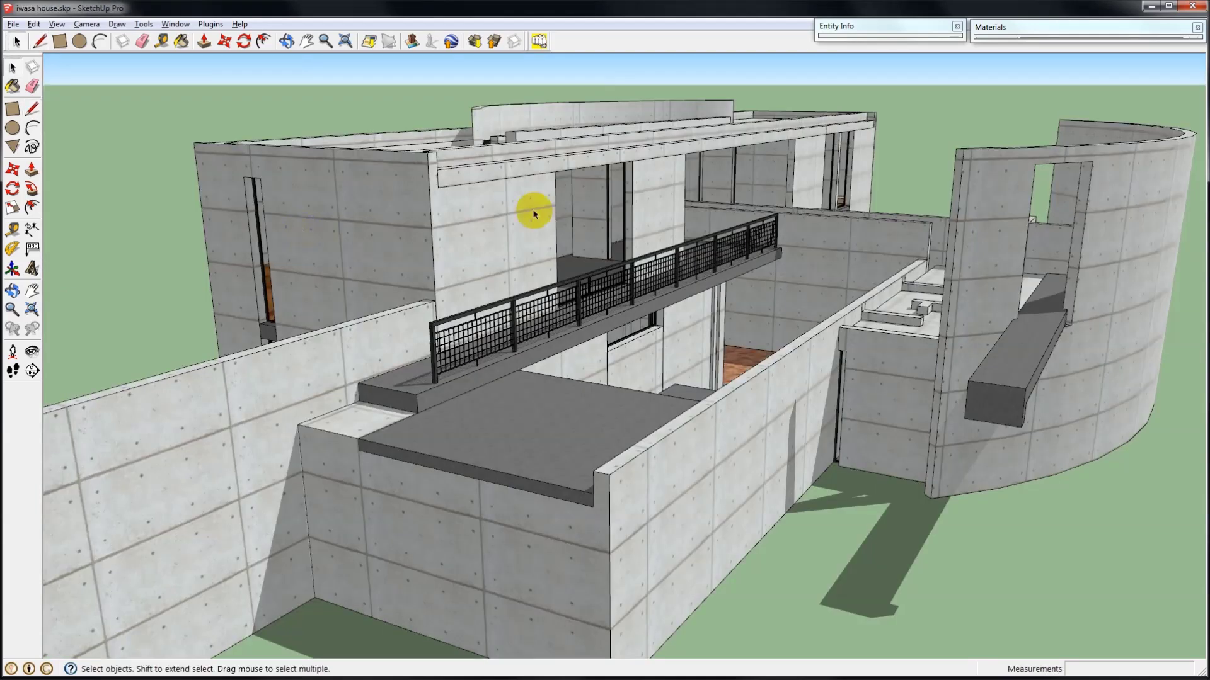
Step: Export the house to Raylectron as iwasa house.rof and start its render from a low exterior viewpoint
{"action": "middle_click_drag", "start_coordinate": [790, 596], "coordinate": [805, 486]}
{"action": "right_click", "coordinate": [825, 350]}
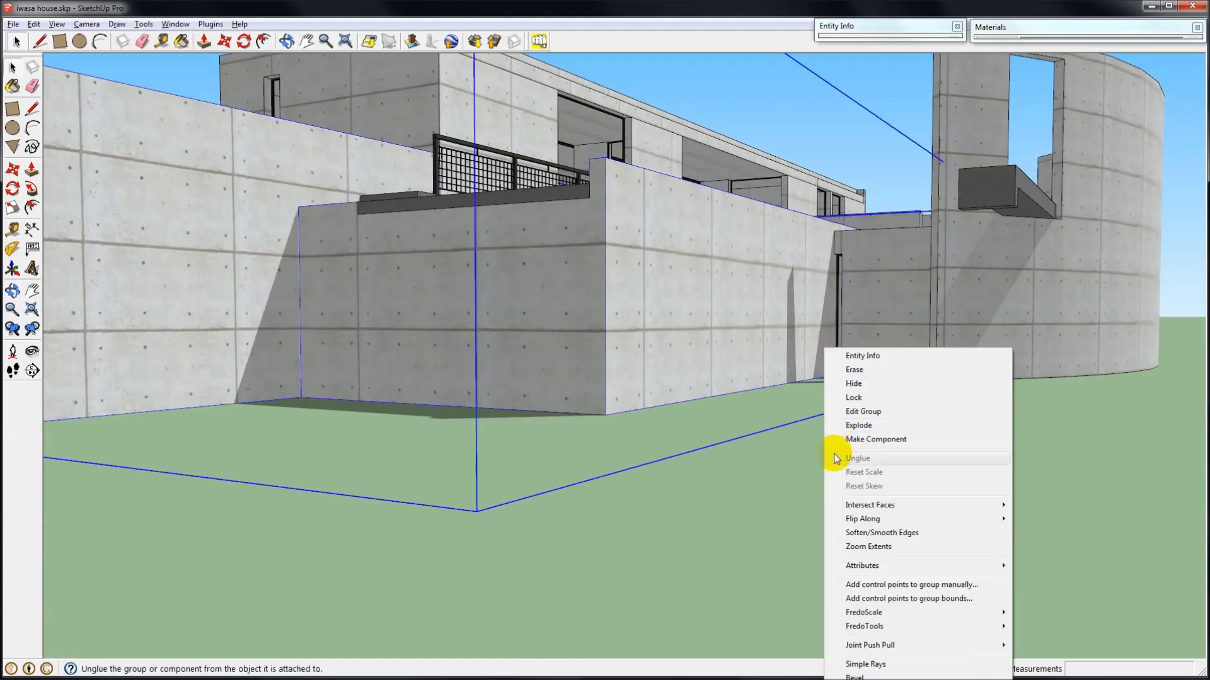
{"action": "left_click", "coordinate": [776, 452]}
{"action": "middle_click_drag", "start_coordinate": [802, 316], "coordinate": [796, 416]}
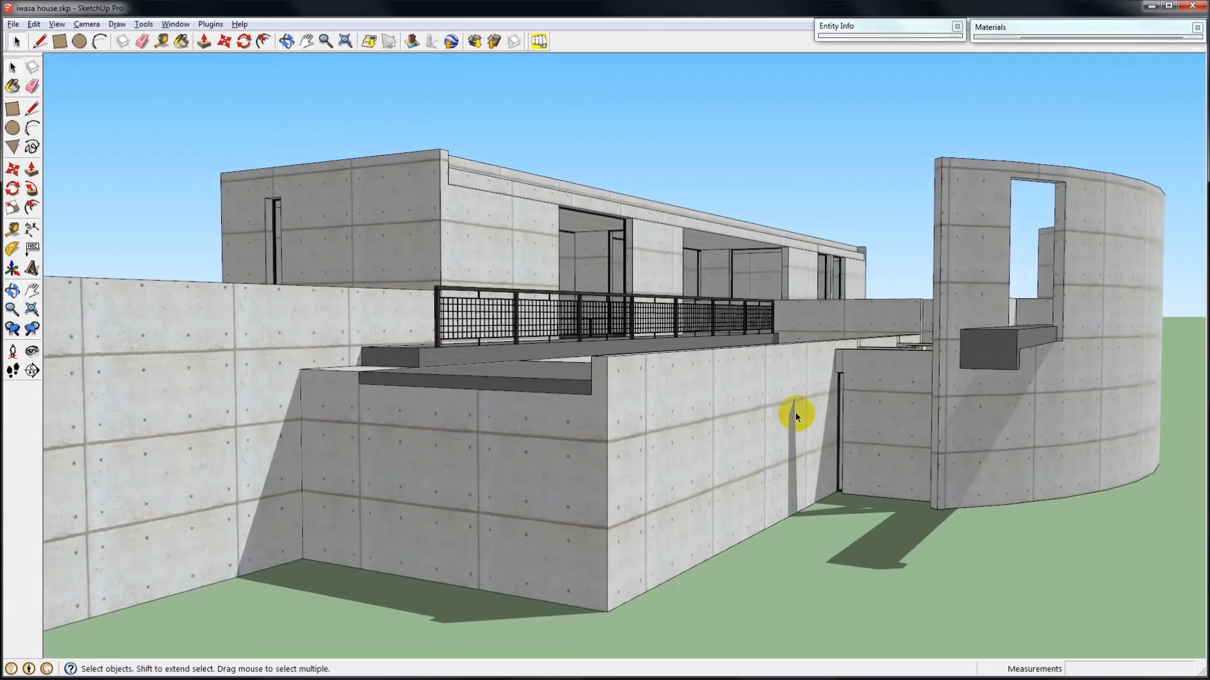
{"action": "left_click", "coordinate": [535, 40]}
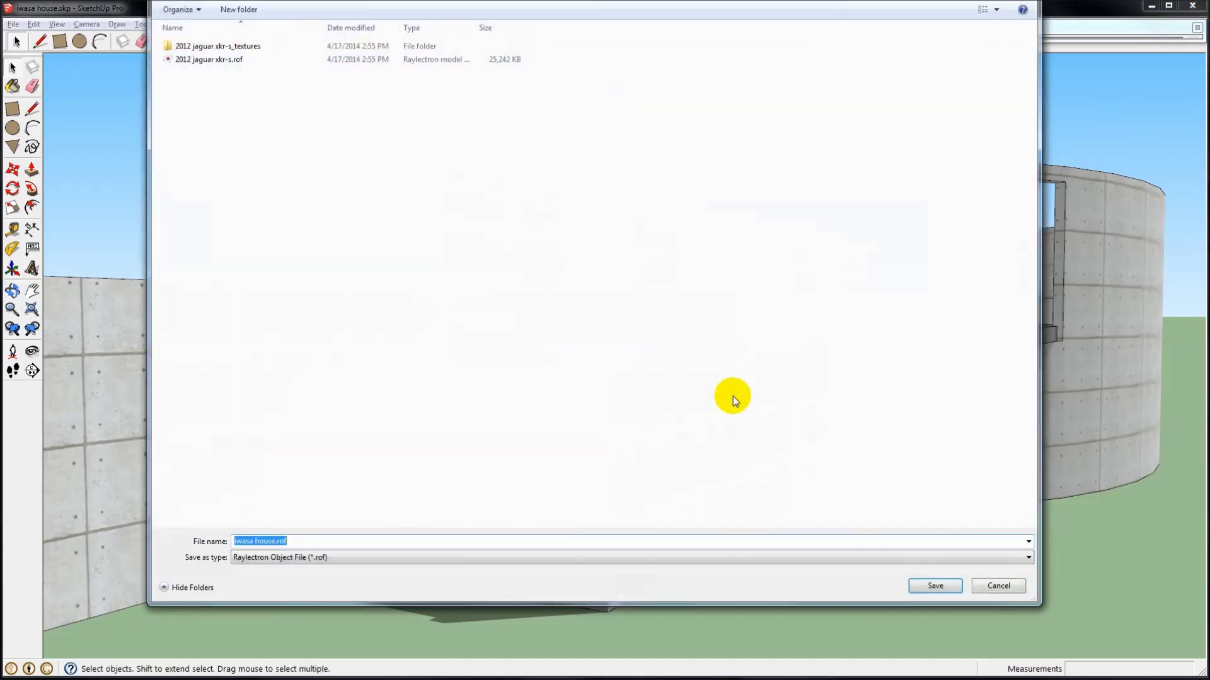
{"action": "key", "text": "Return"}
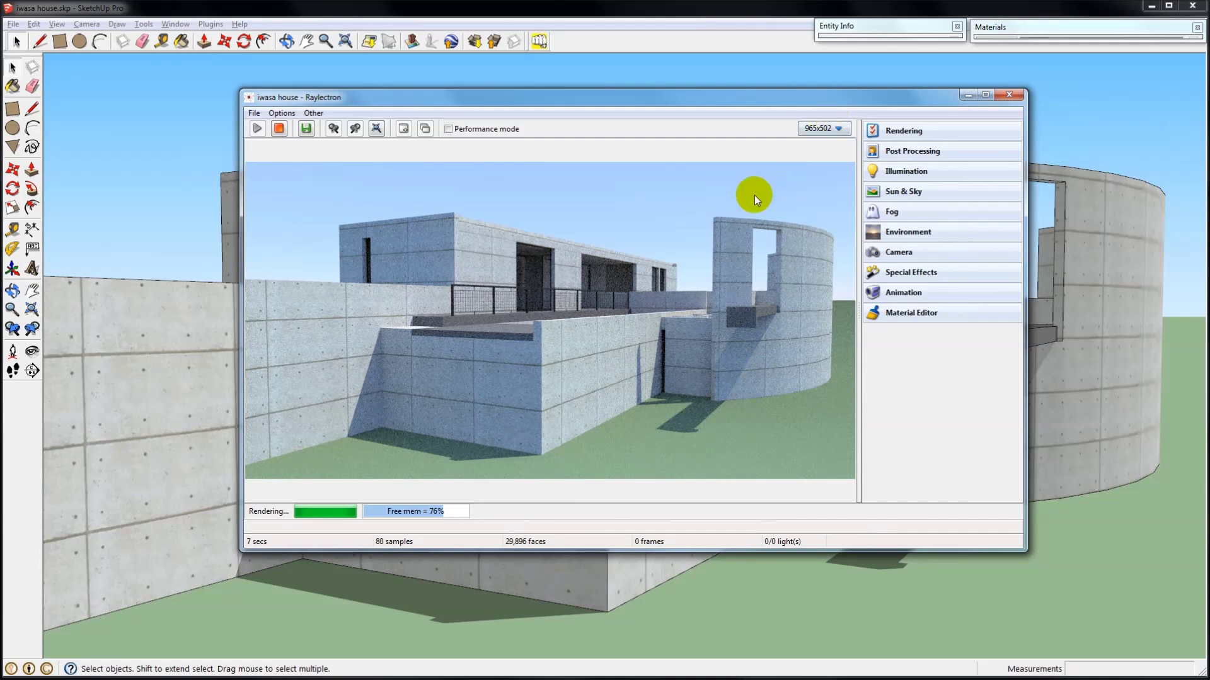
Step: Select the Translucent_Glass_Gray window material in the house render and convert it to Solid Glass
{"action": "left_click", "coordinate": [914, 313]}
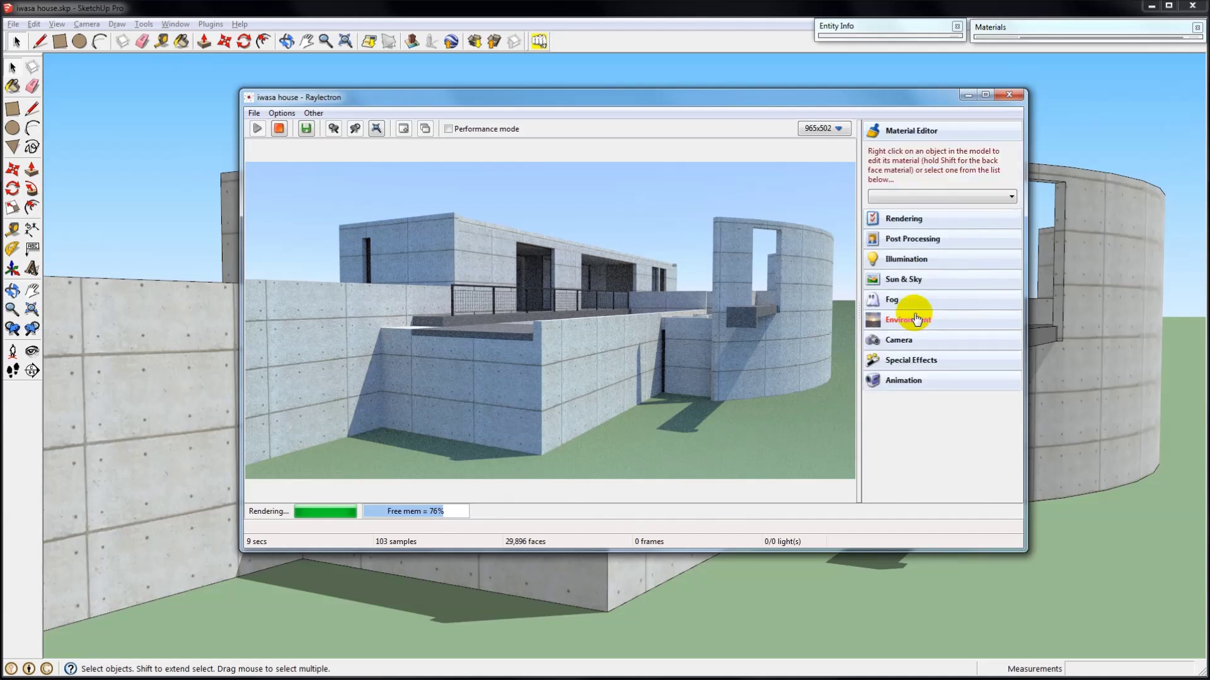
{"action": "right_click", "coordinate": [534, 269]}
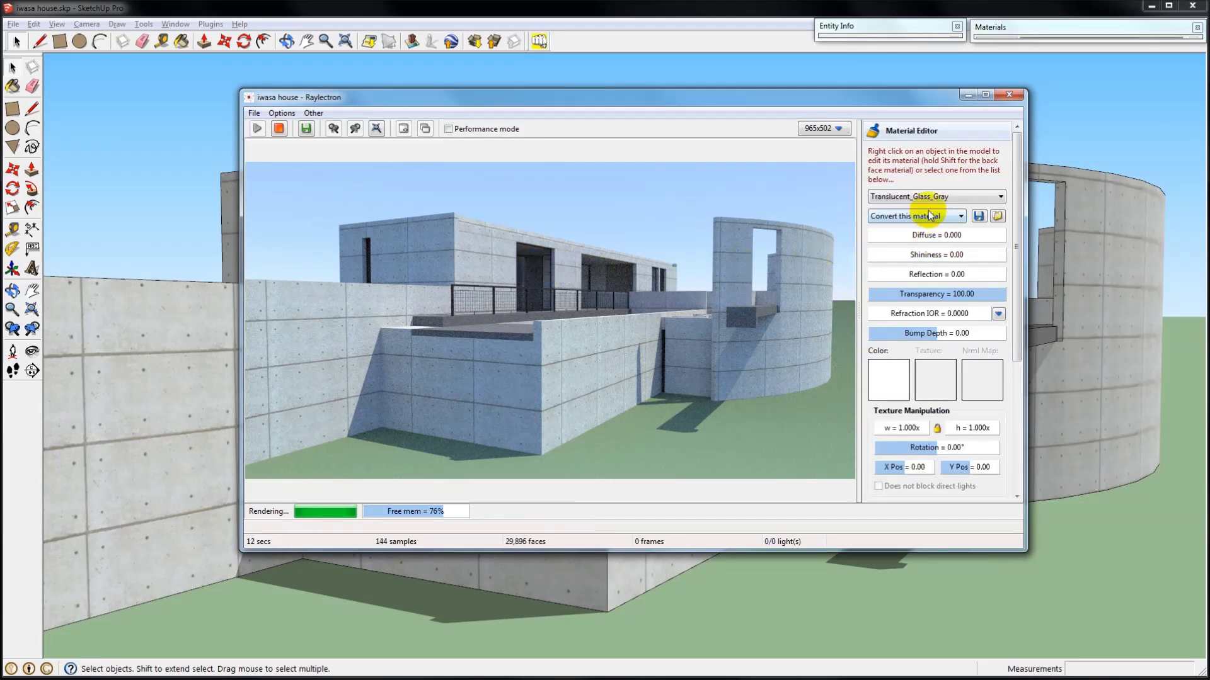
{"action": "left_click", "coordinate": [928, 216]}
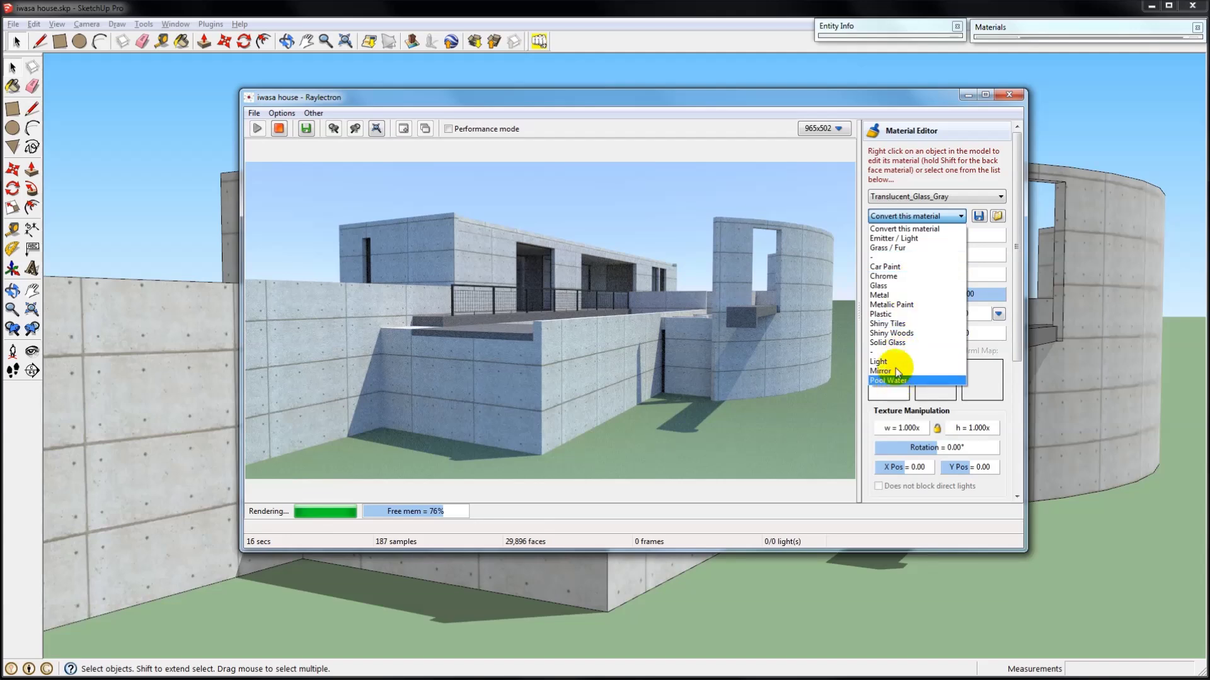
{"action": "left_click", "coordinate": [894, 346]}
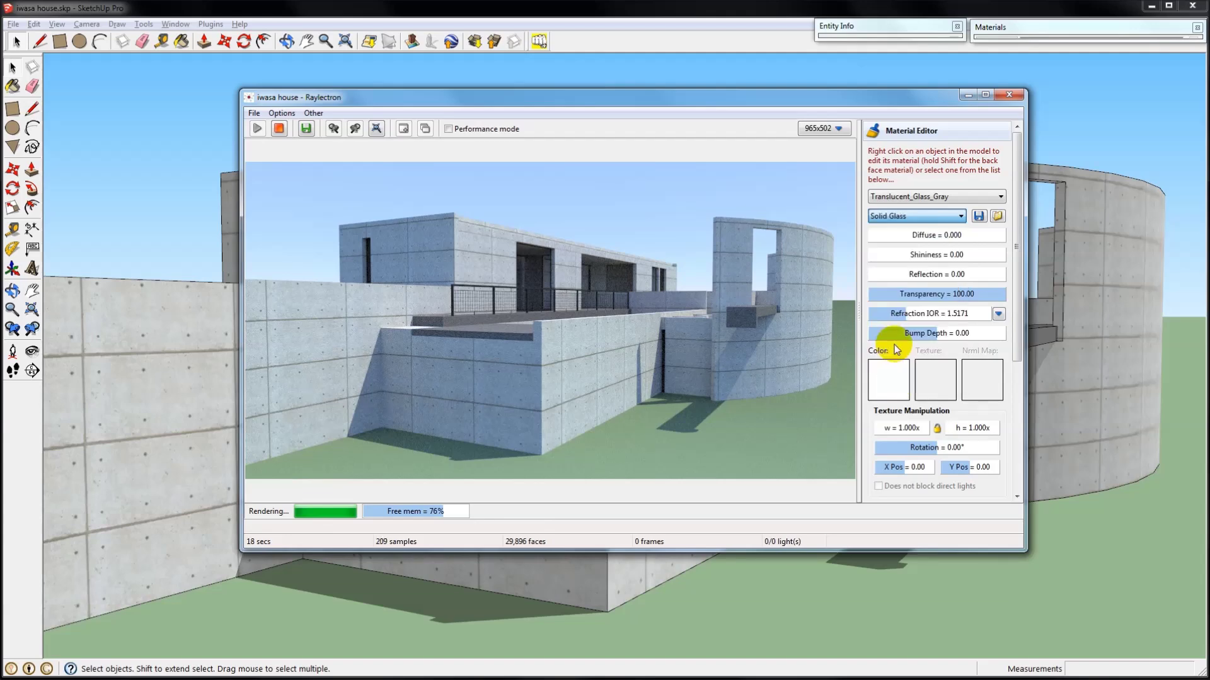
Step: Replace the texture of the [Concrete_Form_4x8]2 wall material with the brick image 333-diffuse.jpg from the Normal Maps folder
{"action": "left_click", "coordinate": [524, 262]}
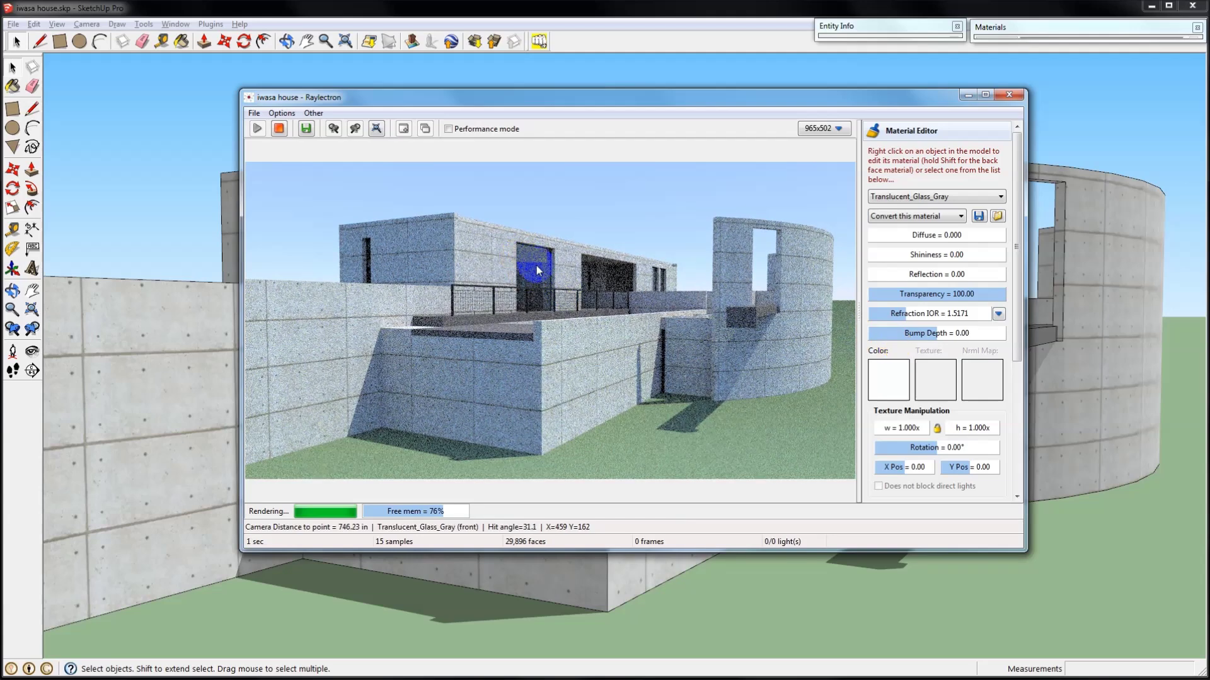
{"action": "left_click", "coordinate": [582, 376]}
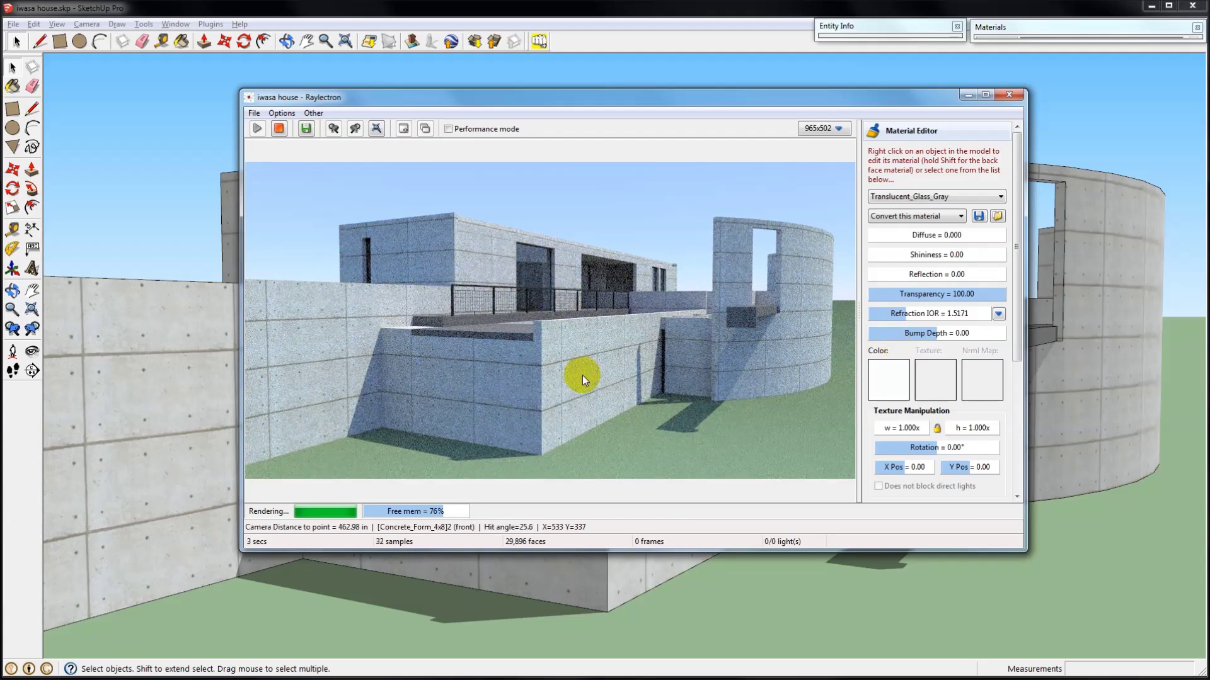
{"action": "right_click", "coordinate": [582, 375]}
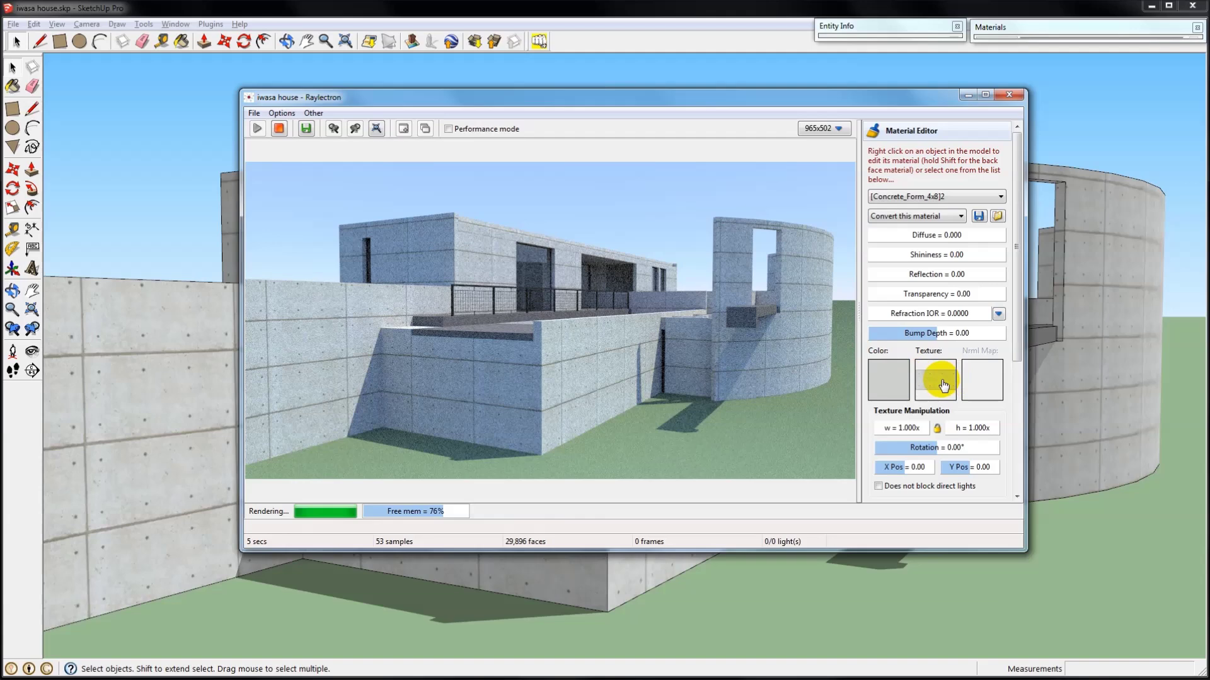
{"action": "left_click", "coordinate": [941, 381]}
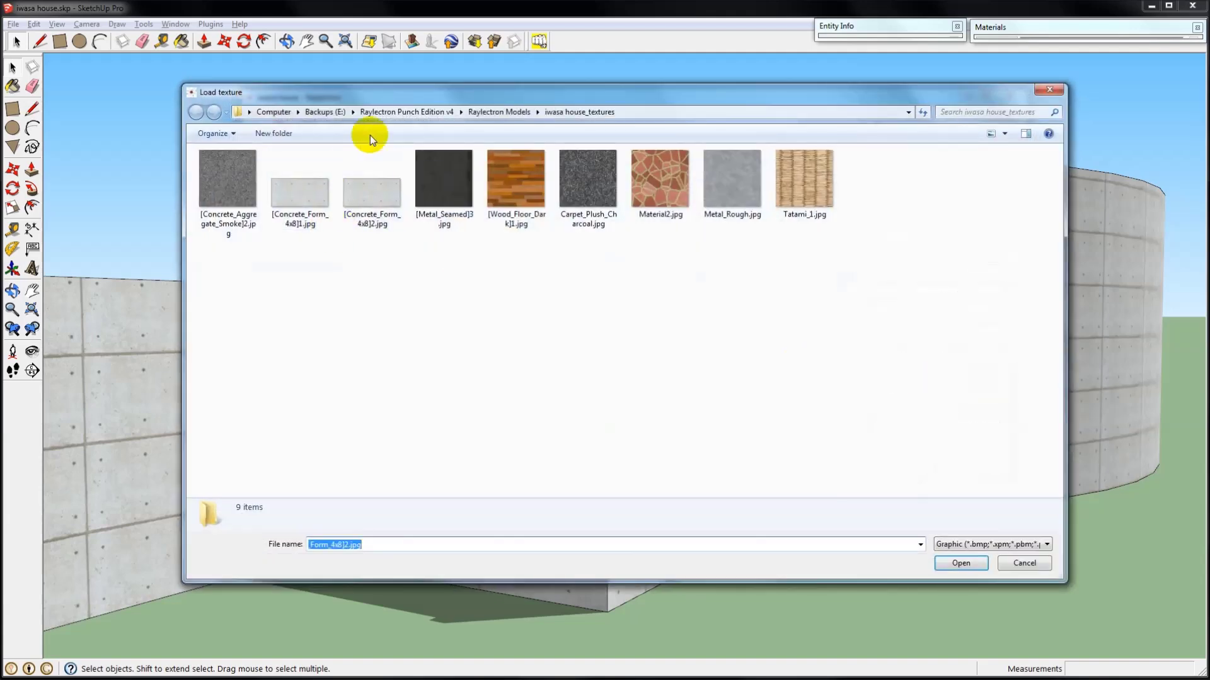
{"action": "left_click", "coordinate": [406, 111]}
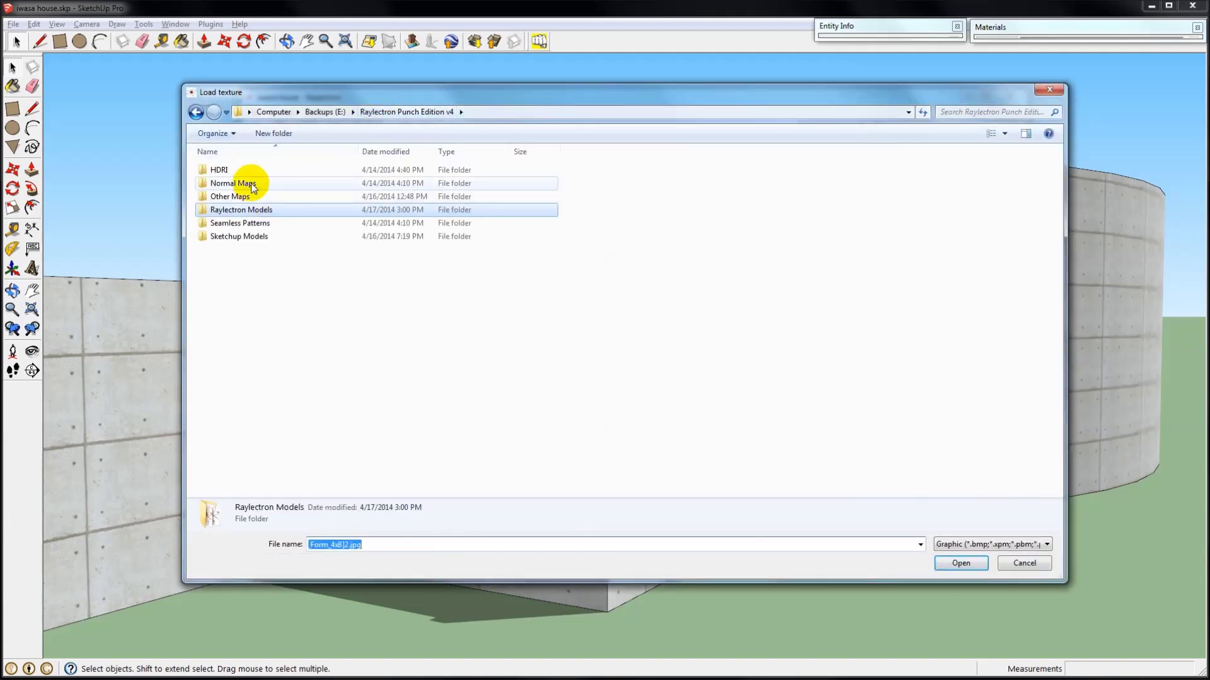
{"action": "double_click", "coordinate": [251, 183]}
{"action": "double_click", "coordinate": [233, 183]}
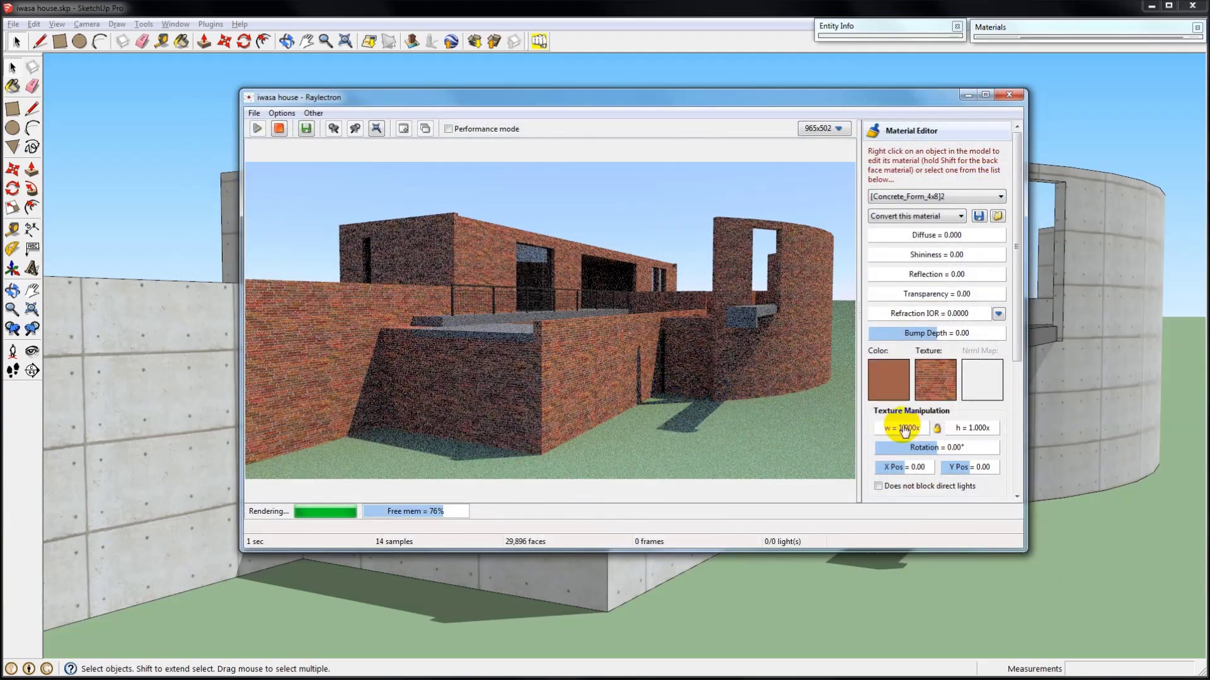
Step: Scale the brick wall texture to 2.779x and load 333-normal.jpg as its normal map
{"action": "mouse_move", "coordinate": [902, 433]}
{"action": "left_mouse_down"}
{"action": "mouse_move", "coordinate": [936, 433]}
{"action": "mouse_move", "coordinate": [905, 431]}
{"action": "left_mouse_up"}
{"action": "left_click", "coordinate": [991, 389]}
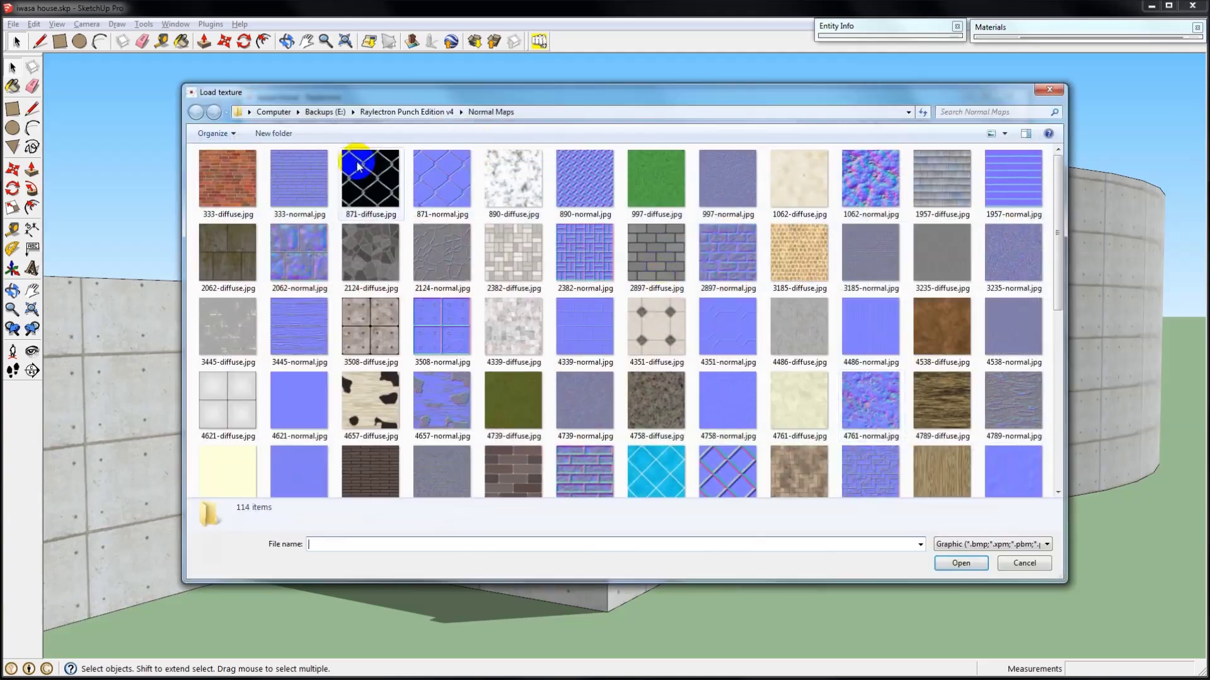
{"action": "double_click", "coordinate": [309, 184]}
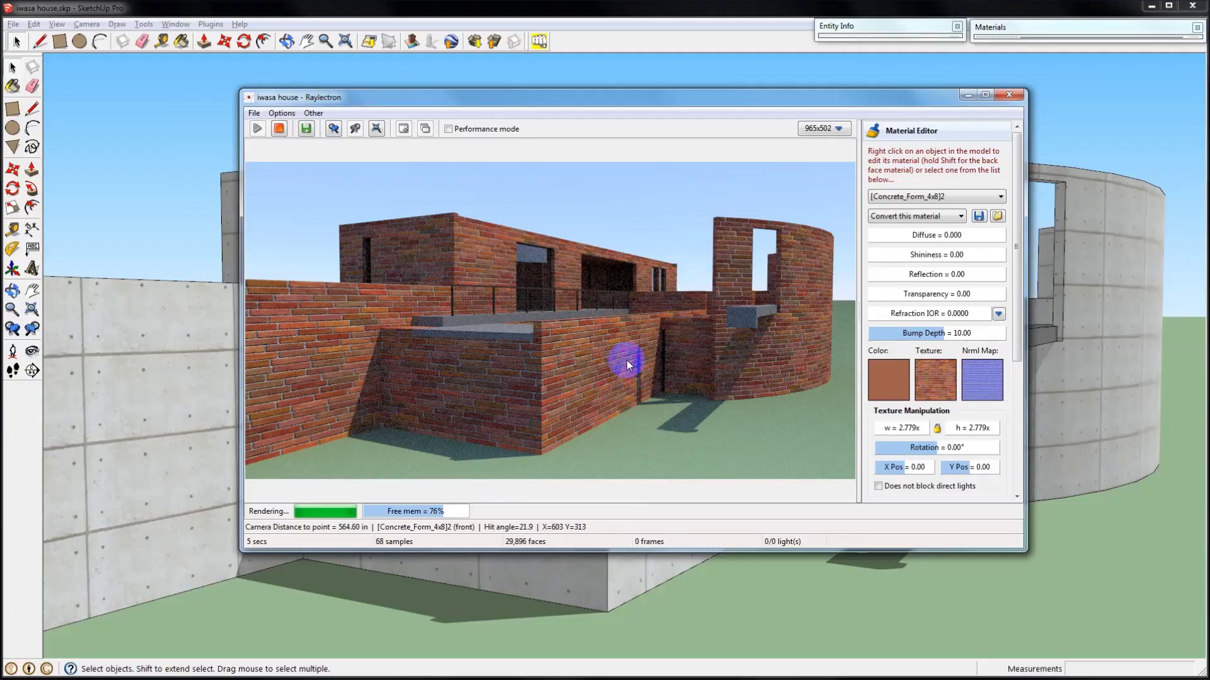
{"action": "left_click_drag", "start_coordinate": [633, 357], "coordinate": [573, 380]}
{"action": "scroll", "coordinate": [532, 353], "scroll_direction": "up", "scroll_amount": 5}
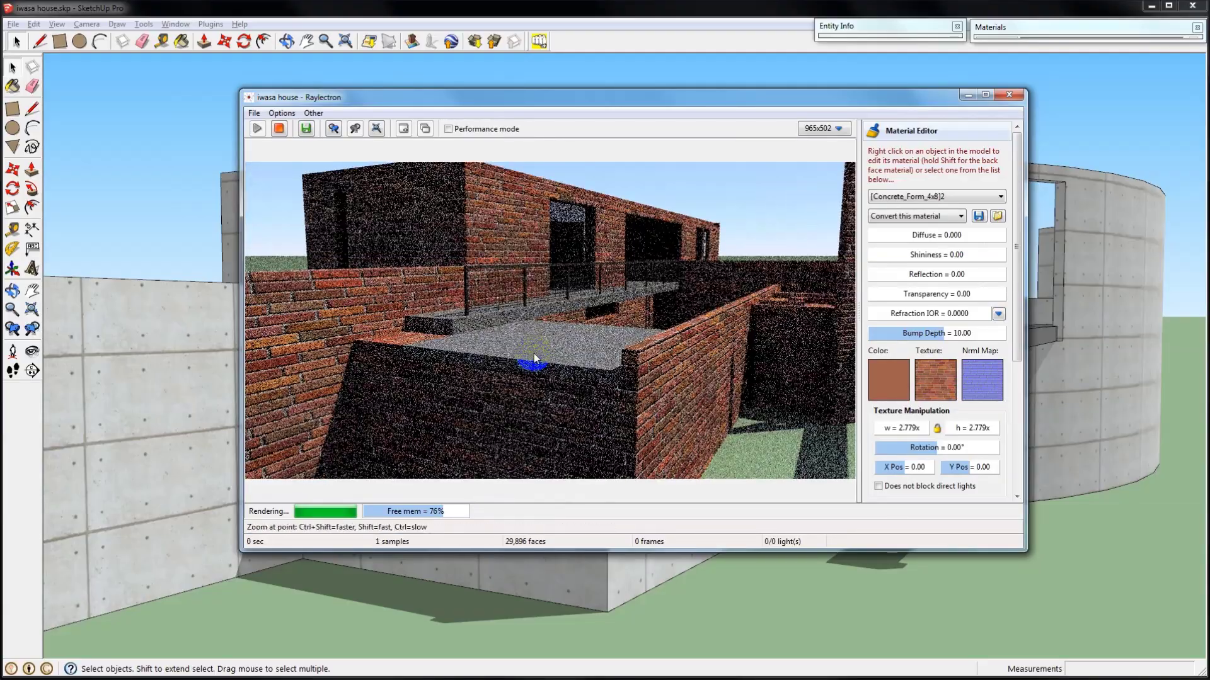
{"action": "right_click", "coordinate": [625, 349]}
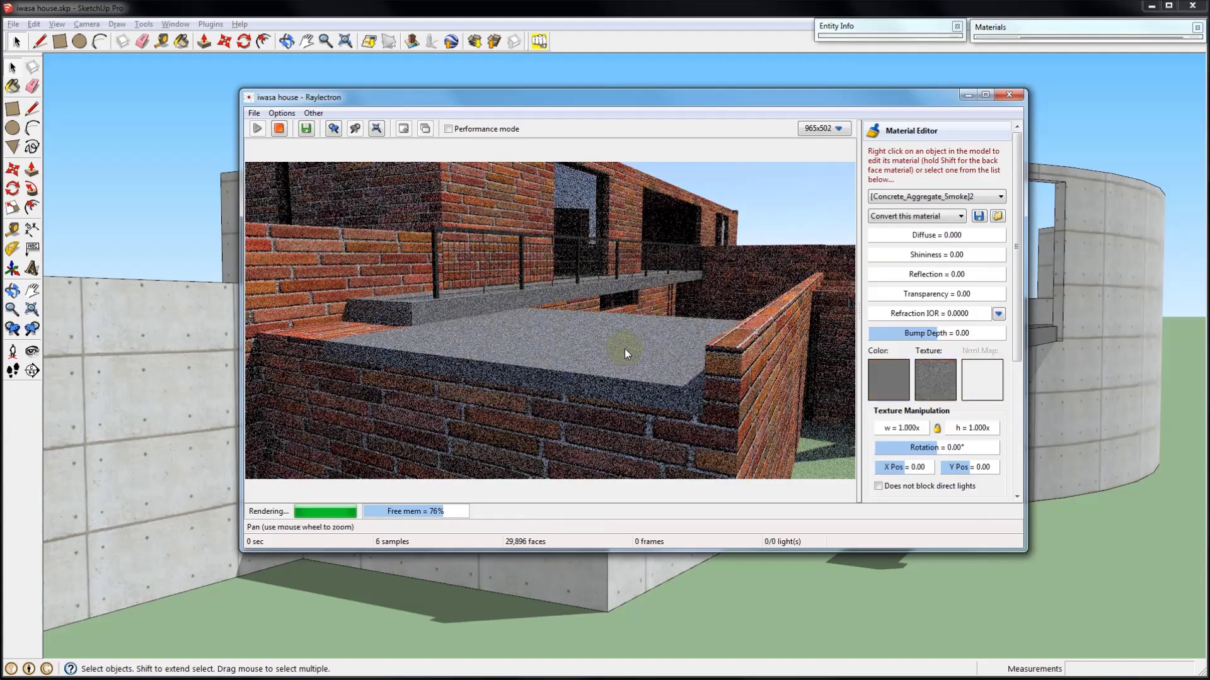
{"action": "left_click", "coordinate": [926, 387]}
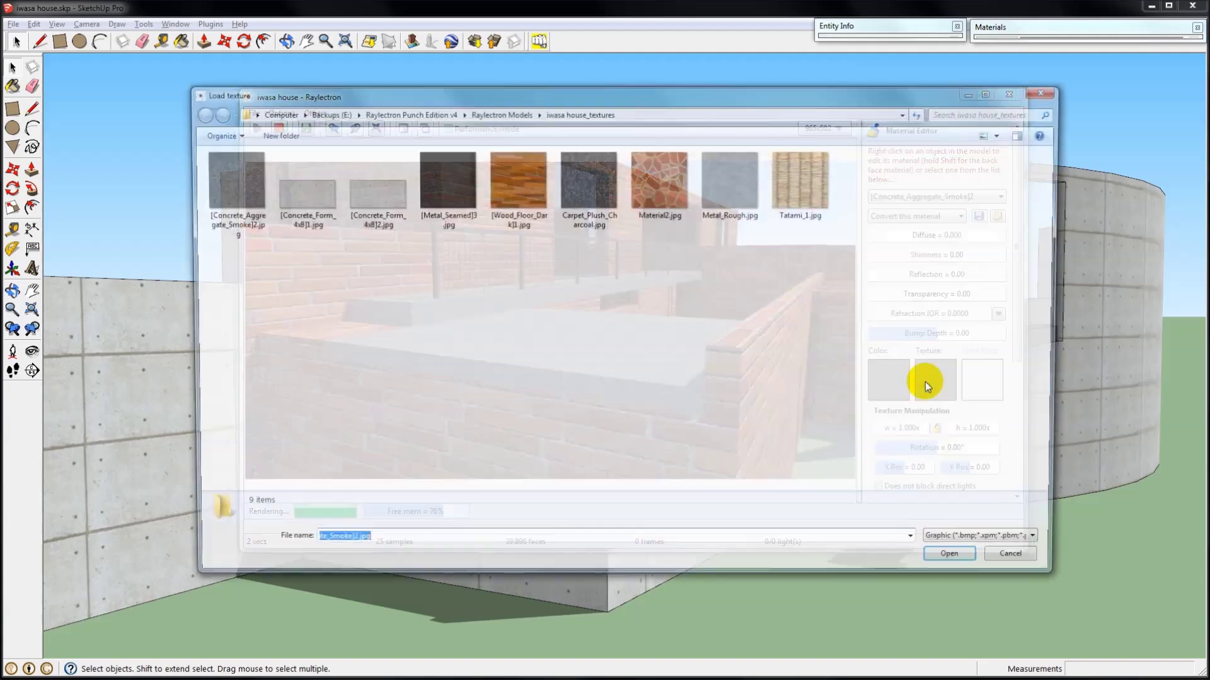
{"action": "left_click", "coordinate": [377, 114]}
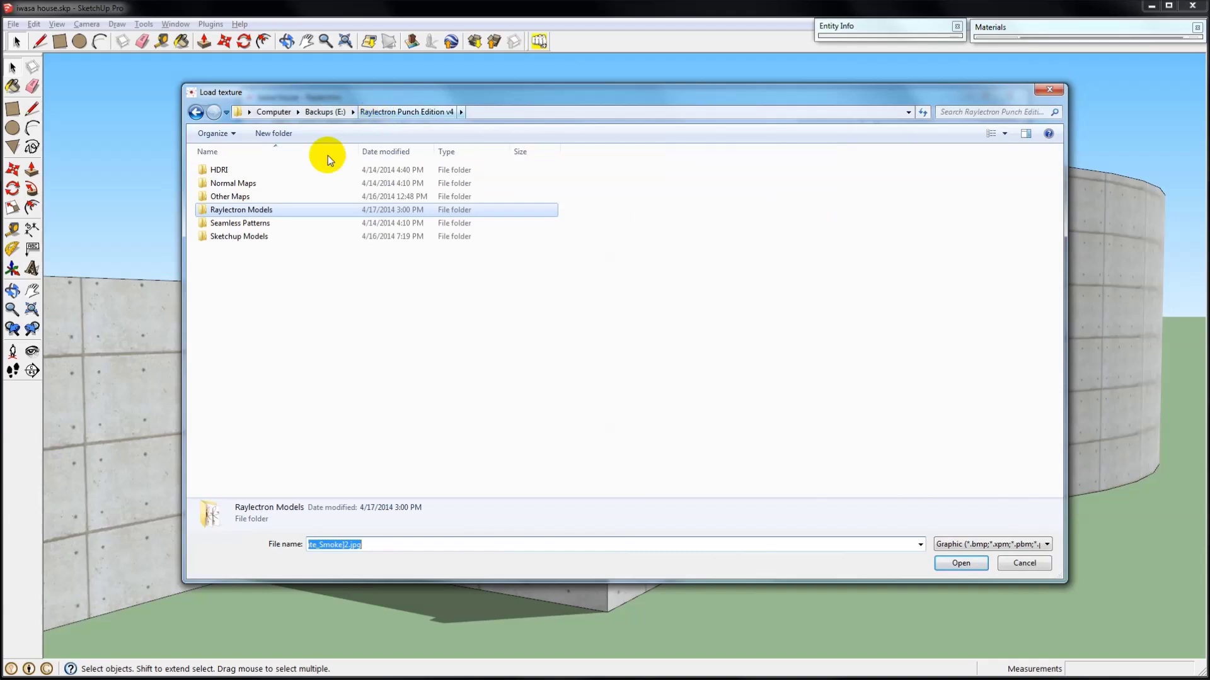
{"action": "double_click", "coordinate": [259, 223]}
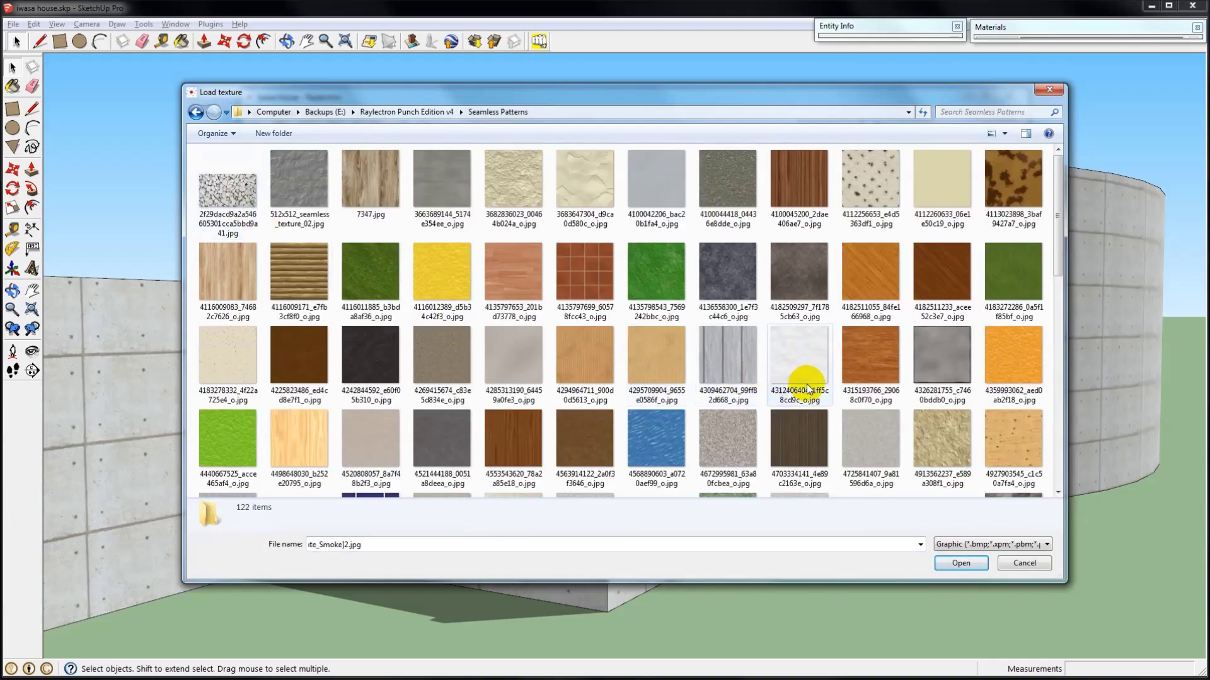
{"action": "scroll", "coordinate": [803, 388], "scroll_direction": "down", "scroll_amount": 5}
{"action": "scroll", "coordinate": [807, 390], "scroll_direction": "up", "scroll_amount": 2}
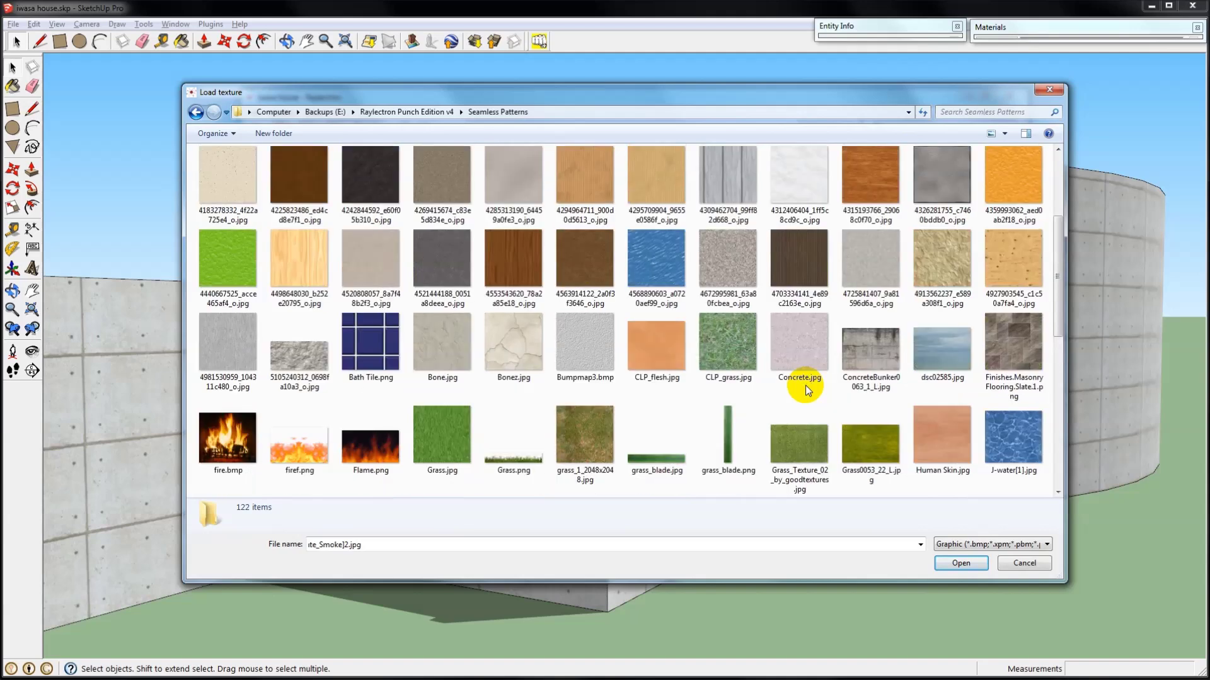
{"action": "left_click_drag", "start_coordinate": [1062, 286], "coordinate": [1043, 221]}
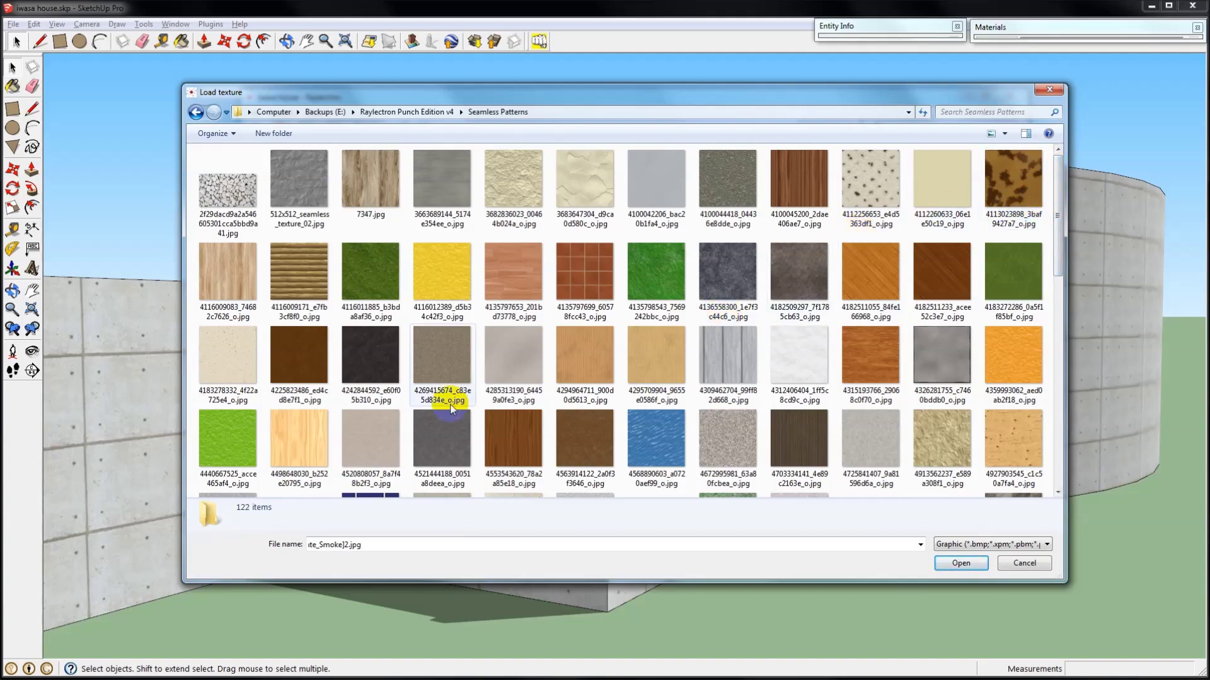
{"action": "double_click", "coordinate": [936, 361]}
{"action": "left_click", "coordinate": [938, 365]}
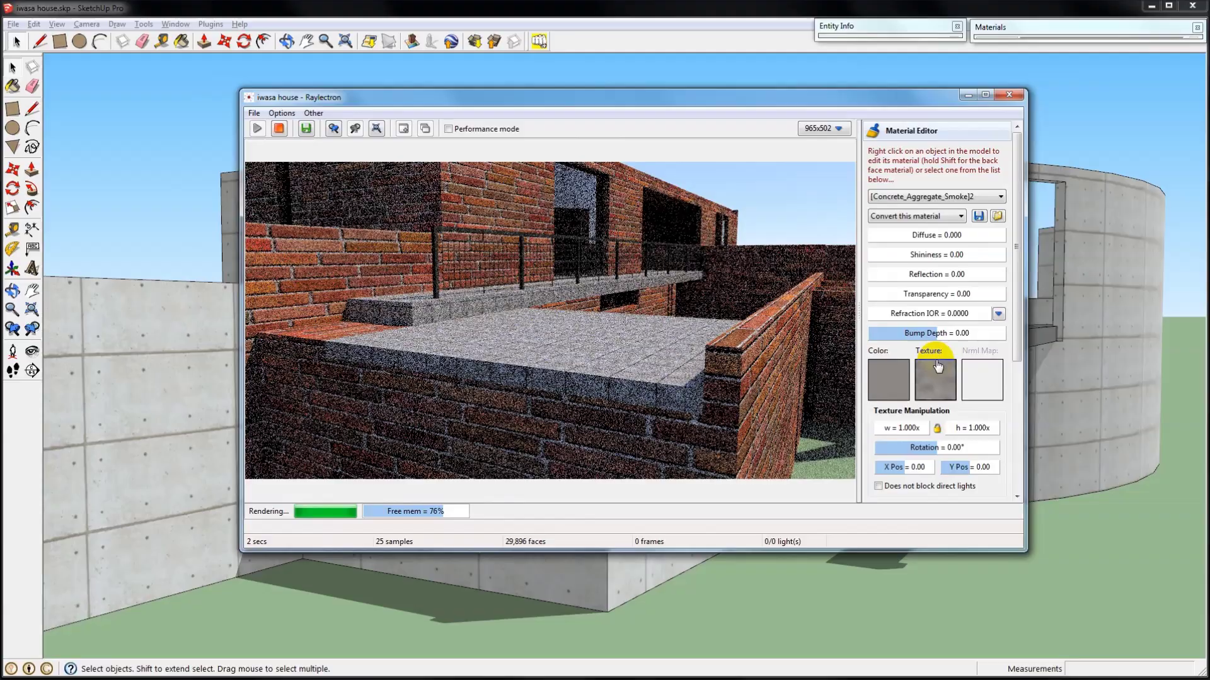
Step: Offset the terrace texture to X 0.28 and Y -0.28, and set its shininess to 4.61 and diffuse to 1.566
{"action": "middle_click_drag", "start_coordinate": [694, 412], "coordinate": [693, 473]}
{"action": "scroll", "coordinate": [656, 376], "scroll_direction": "up", "scroll_amount": 5}
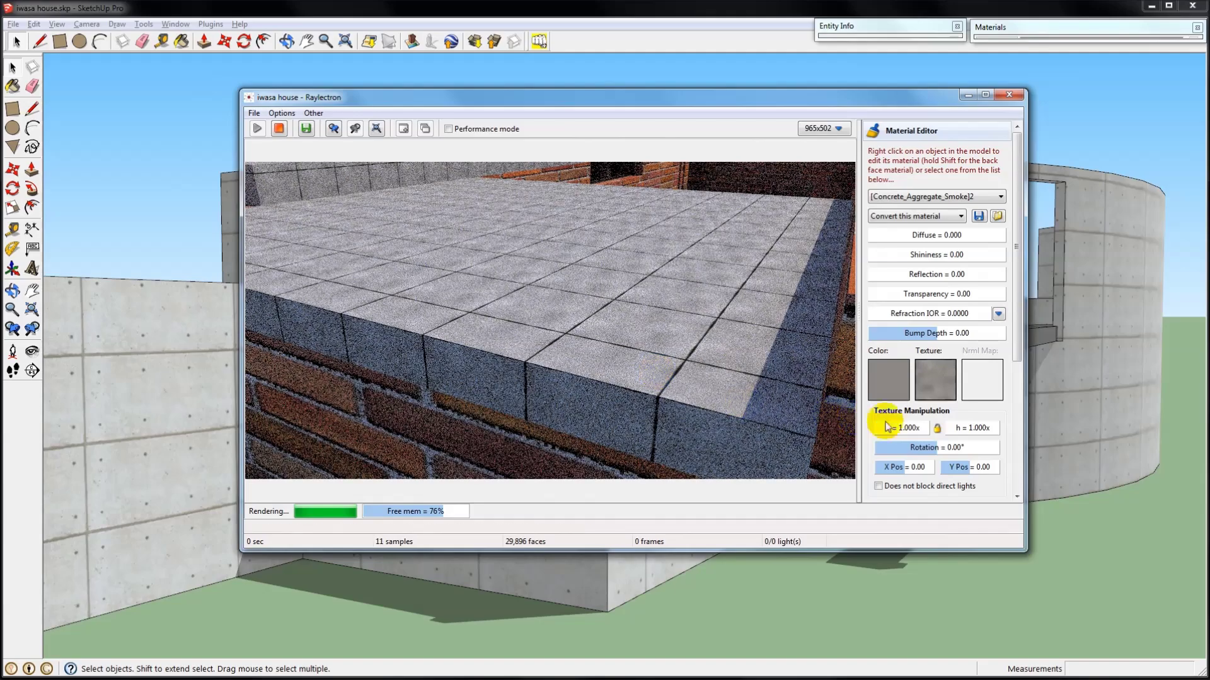
{"action": "left_click_drag", "start_coordinate": [907, 473], "coordinate": [598, 327]}
{"action": "left_click_drag", "start_coordinate": [881, 473], "coordinate": [597, 326]}
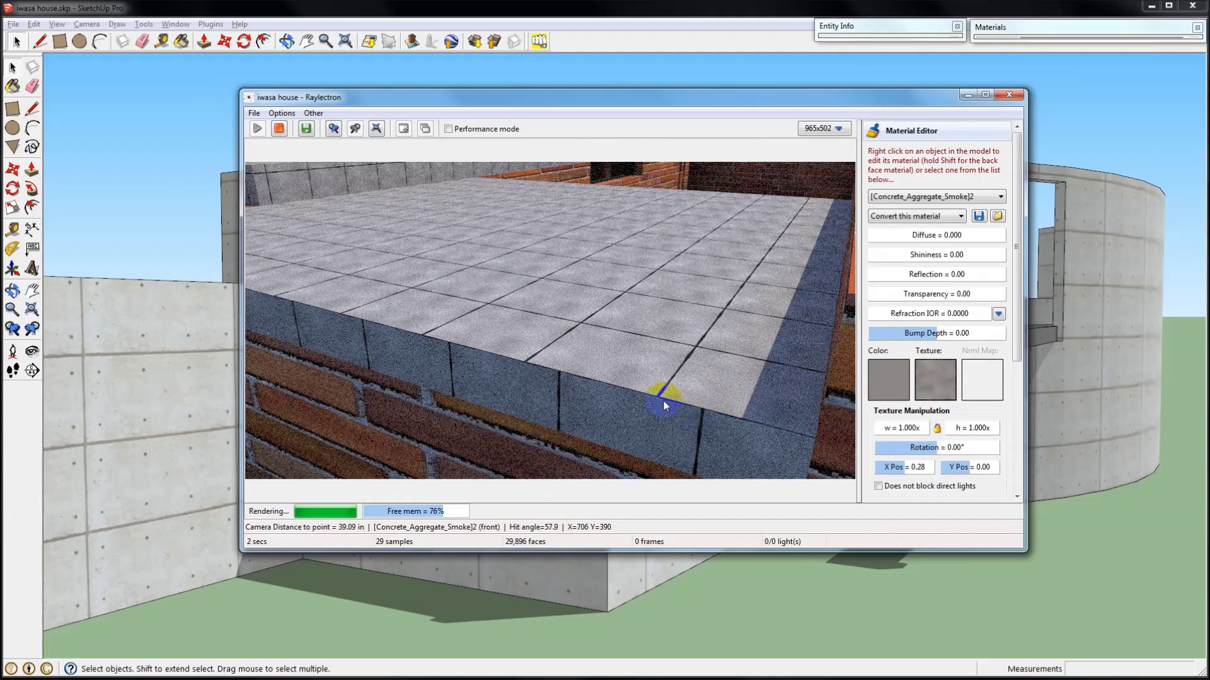
{"action": "left_click_drag", "start_coordinate": [967, 469], "coordinate": [597, 326]}
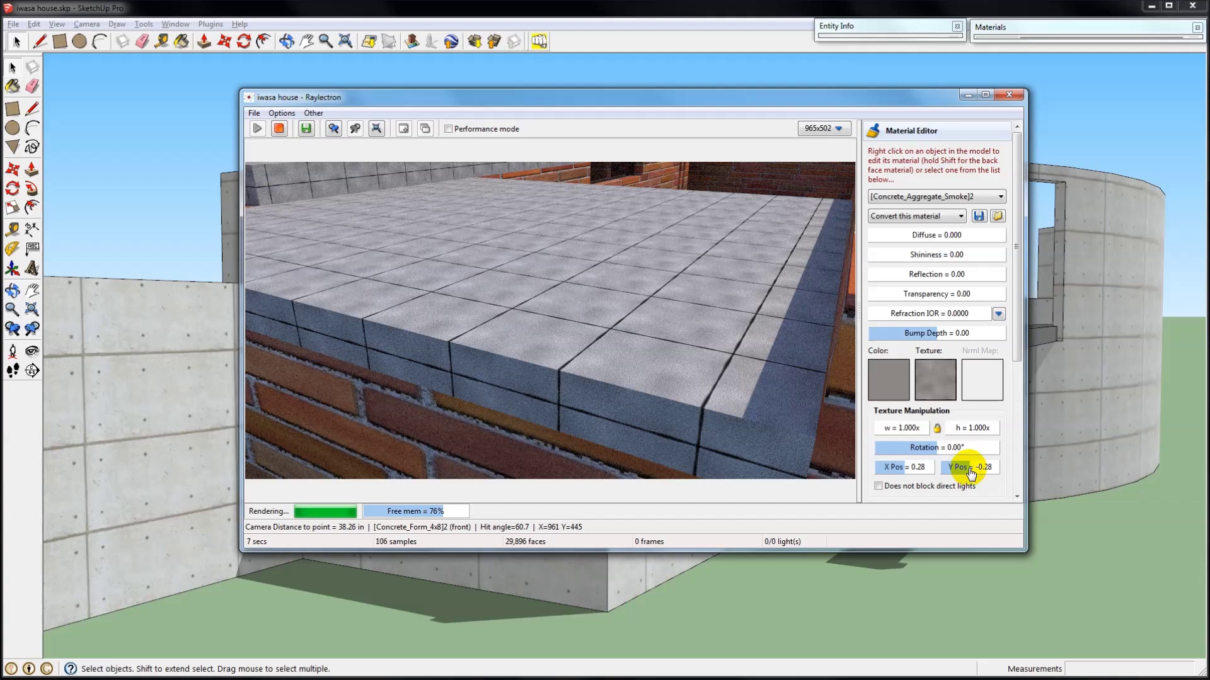
{"action": "left_click_drag", "start_coordinate": [911, 263], "coordinate": [599, 319]}
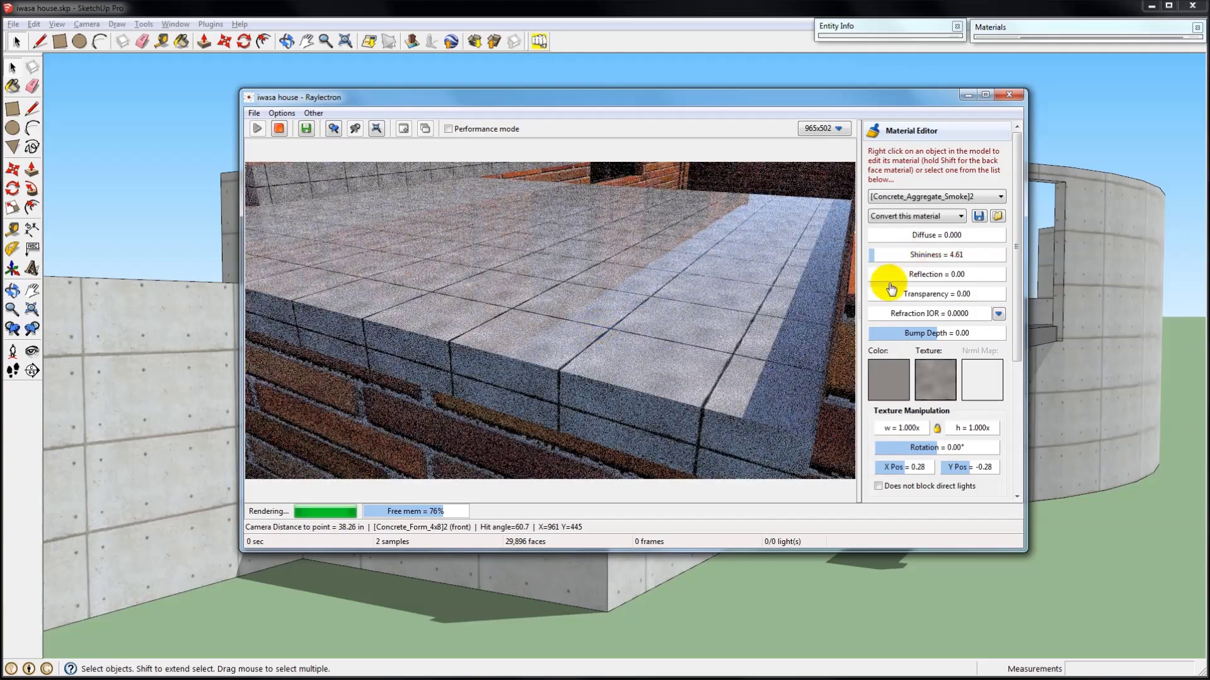
{"action": "left_click_drag", "start_coordinate": [919, 236], "coordinate": [600, 323]}
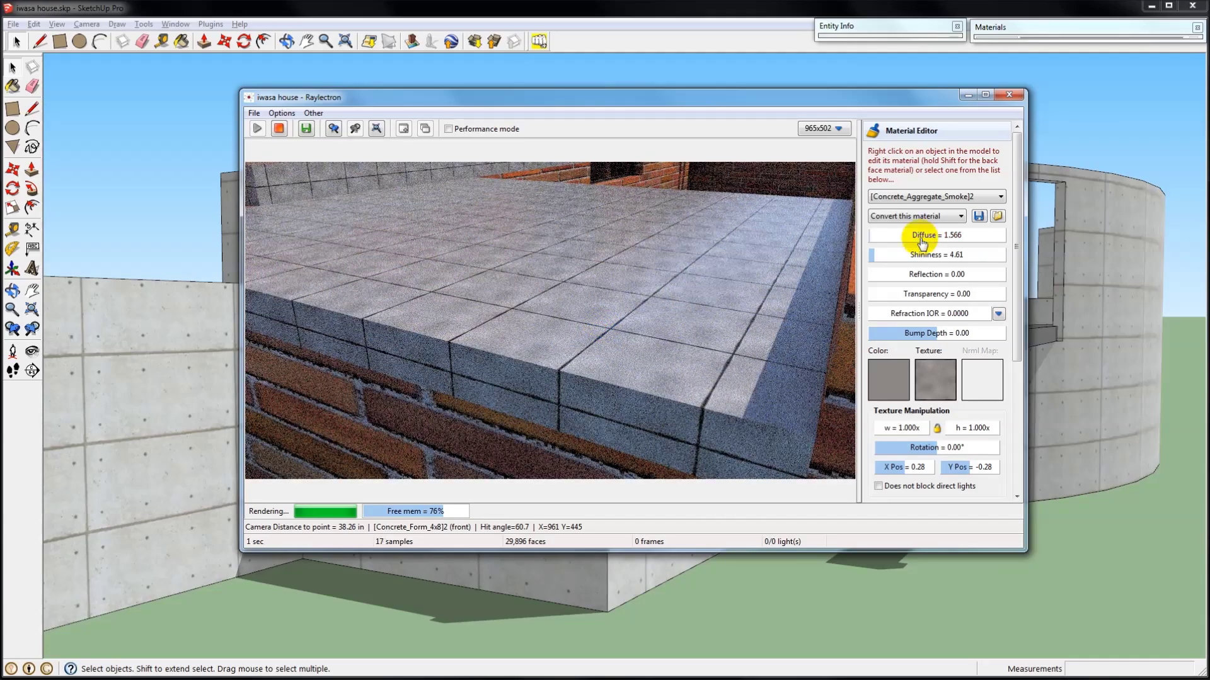
Step: Set the sun and sky location on the world map to latitude 53.11° and longitude -115.30°
{"action": "scroll", "coordinate": [594, 321], "scroll_direction": "down", "scroll_amount": 10}
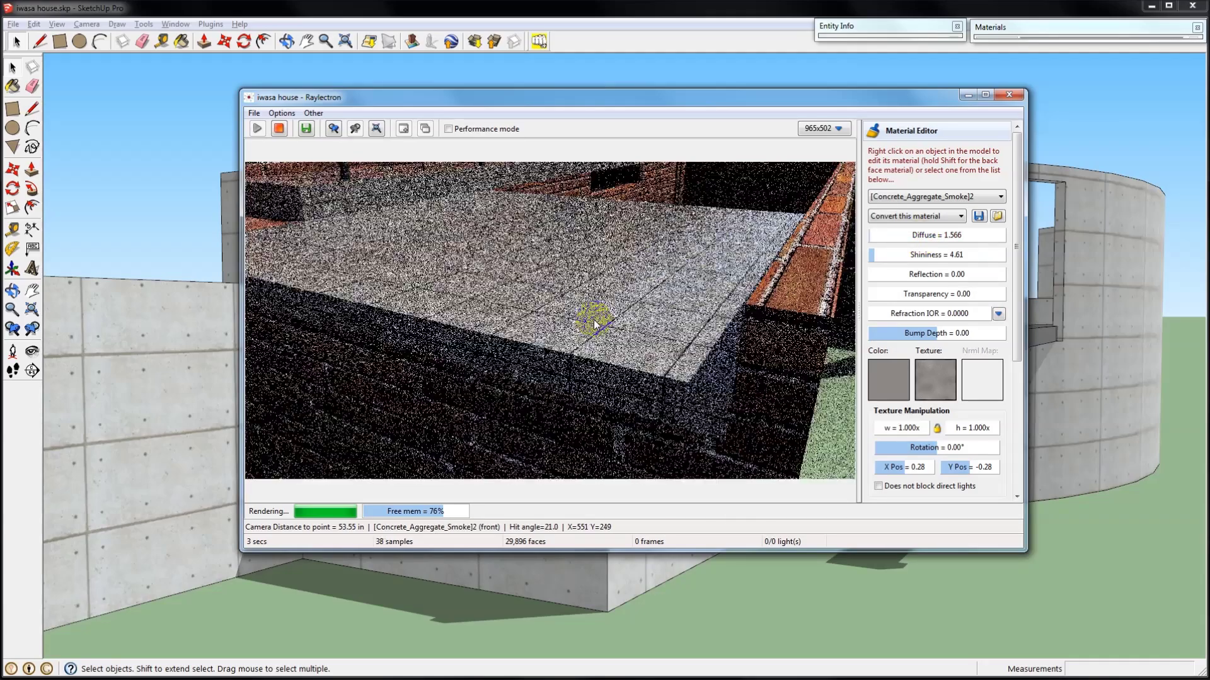
{"action": "scroll", "coordinate": [594, 324], "scroll_direction": "down", "scroll_amount": 10}
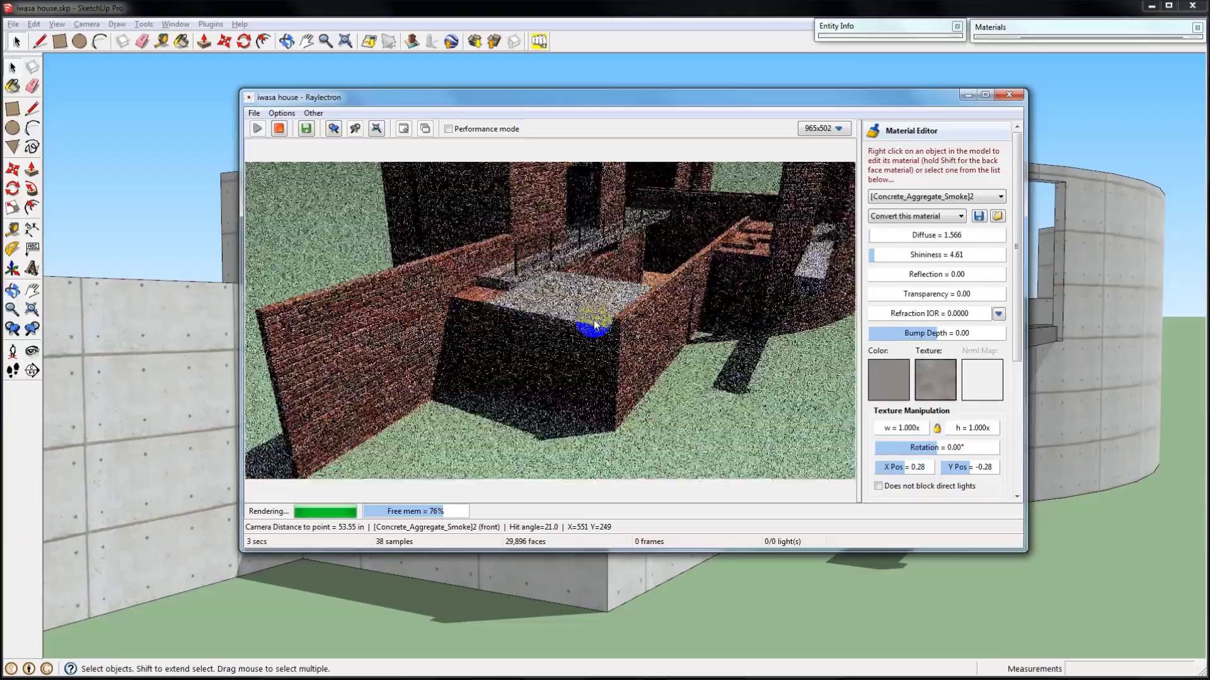
{"action": "middle_click_drag", "start_coordinate": [611, 431], "coordinate": [591, 337]}
{"action": "right_click", "coordinate": [621, 309]}
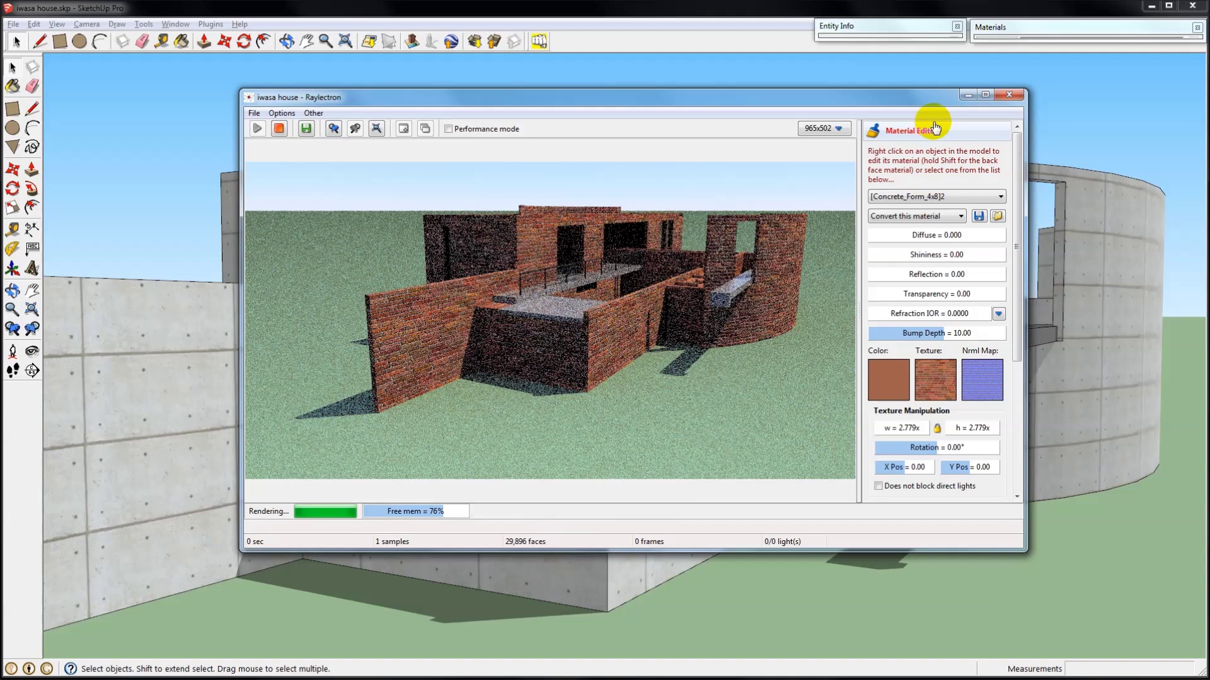
{"action": "left_click", "coordinate": [927, 129]}
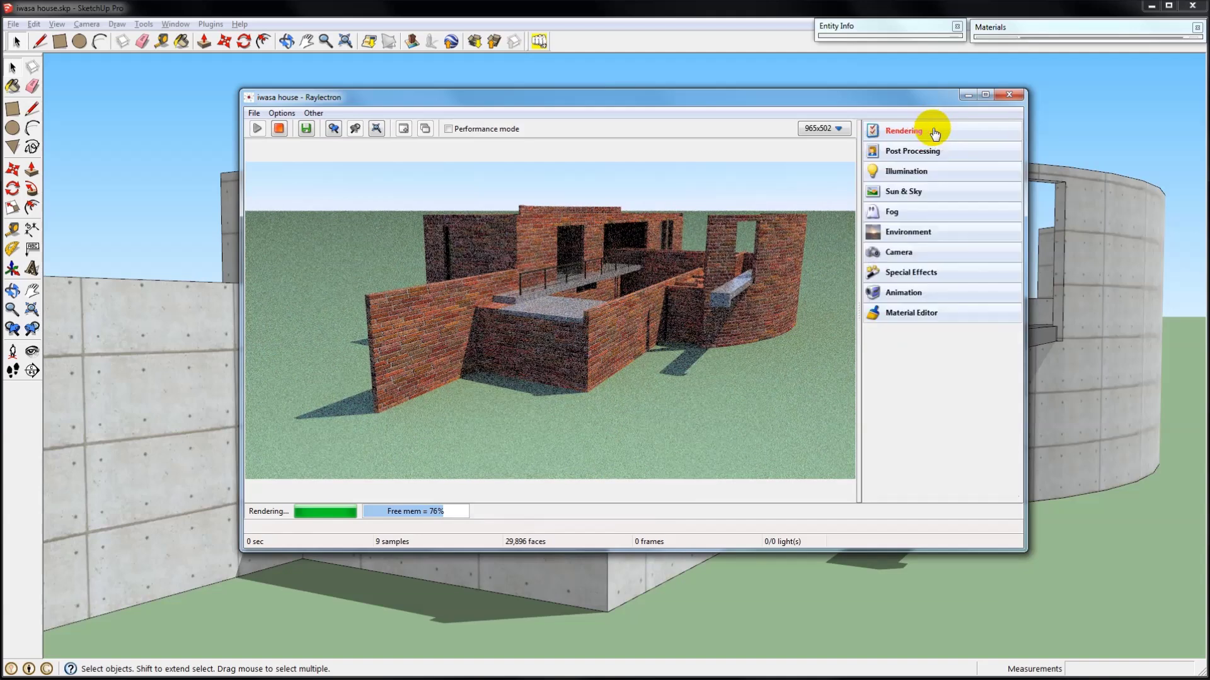
{"action": "left_click", "coordinate": [909, 197]}
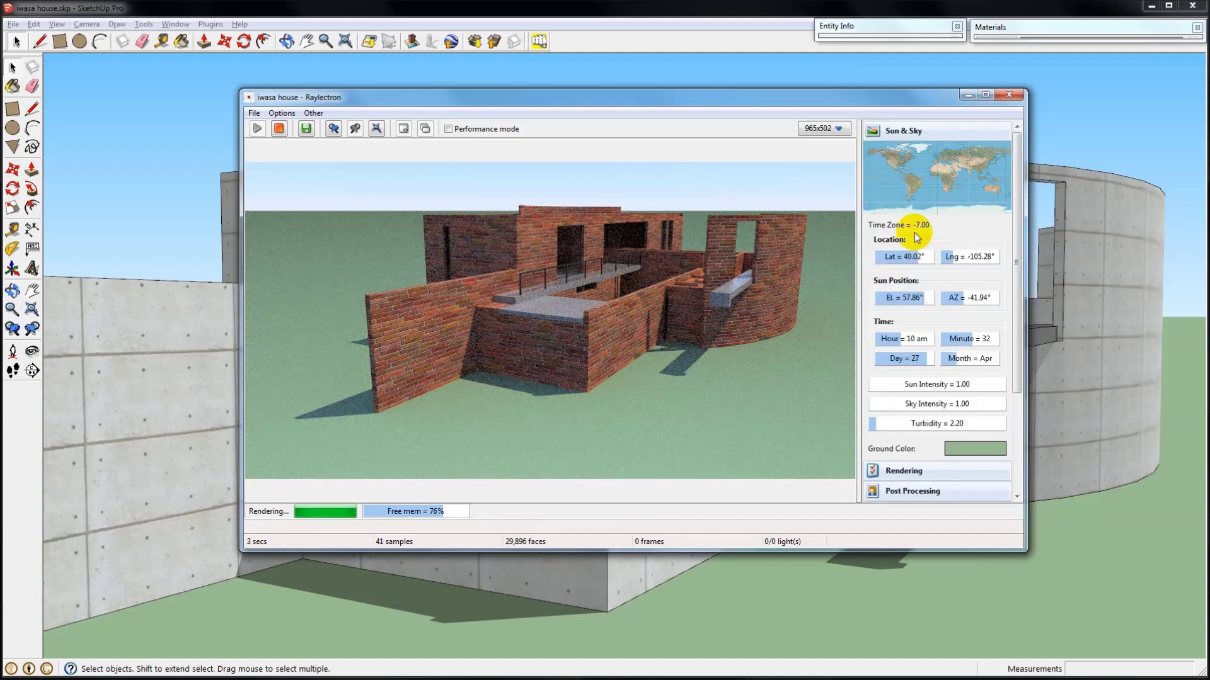
{"action": "left_click", "coordinate": [889, 158]}
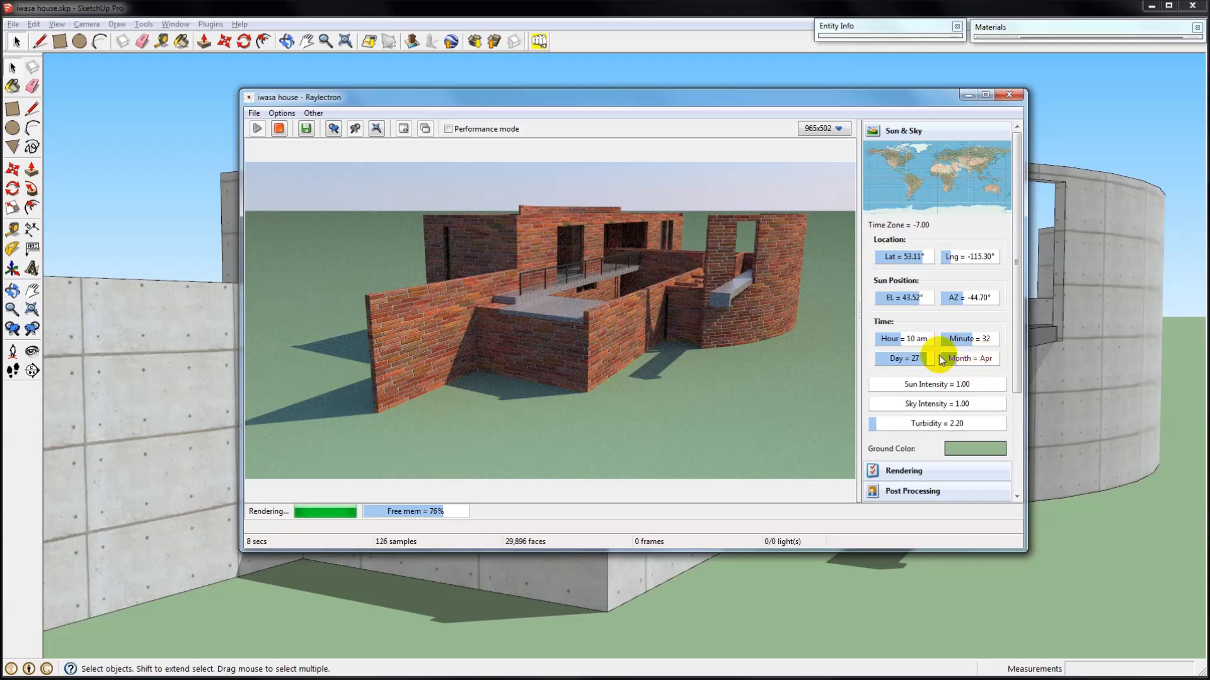
Step: Set the sun's elevation to 27.00° and its azimuth to -43.61°
{"action": "left_click_drag", "start_coordinate": [912, 299], "coordinate": [900, 303]}
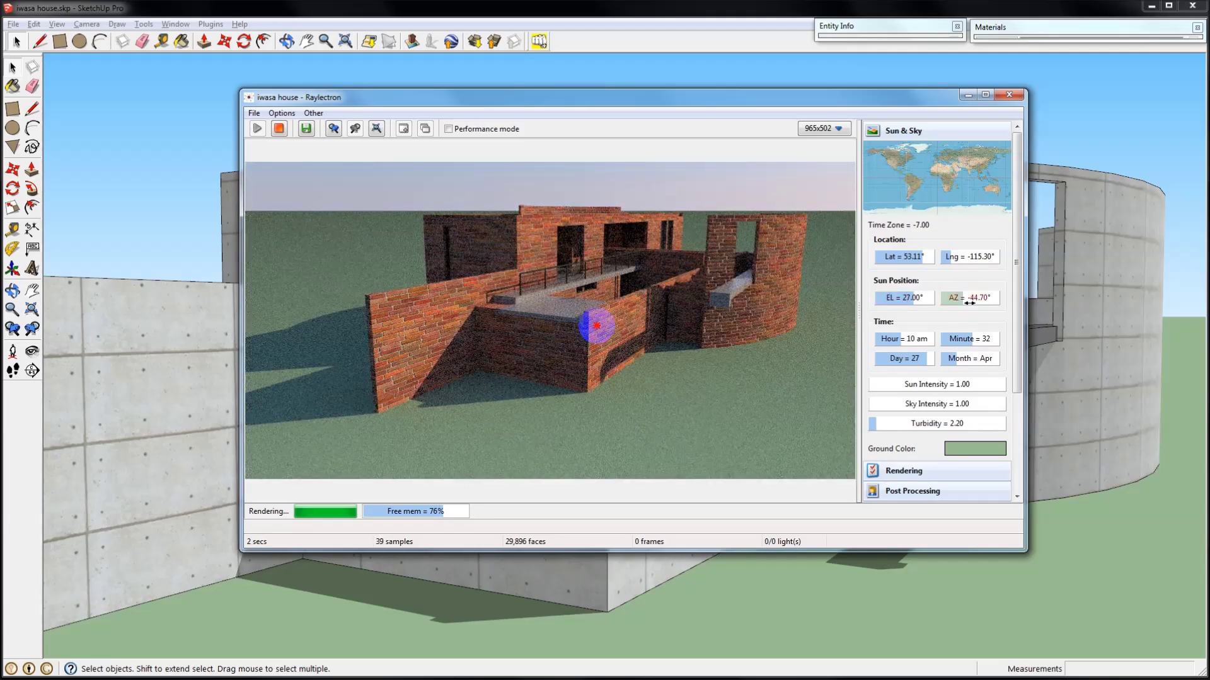
{"action": "left_click_drag", "start_coordinate": [969, 303], "coordinate": [968, 303]}
{"action": "left_click", "coordinate": [685, 303]}
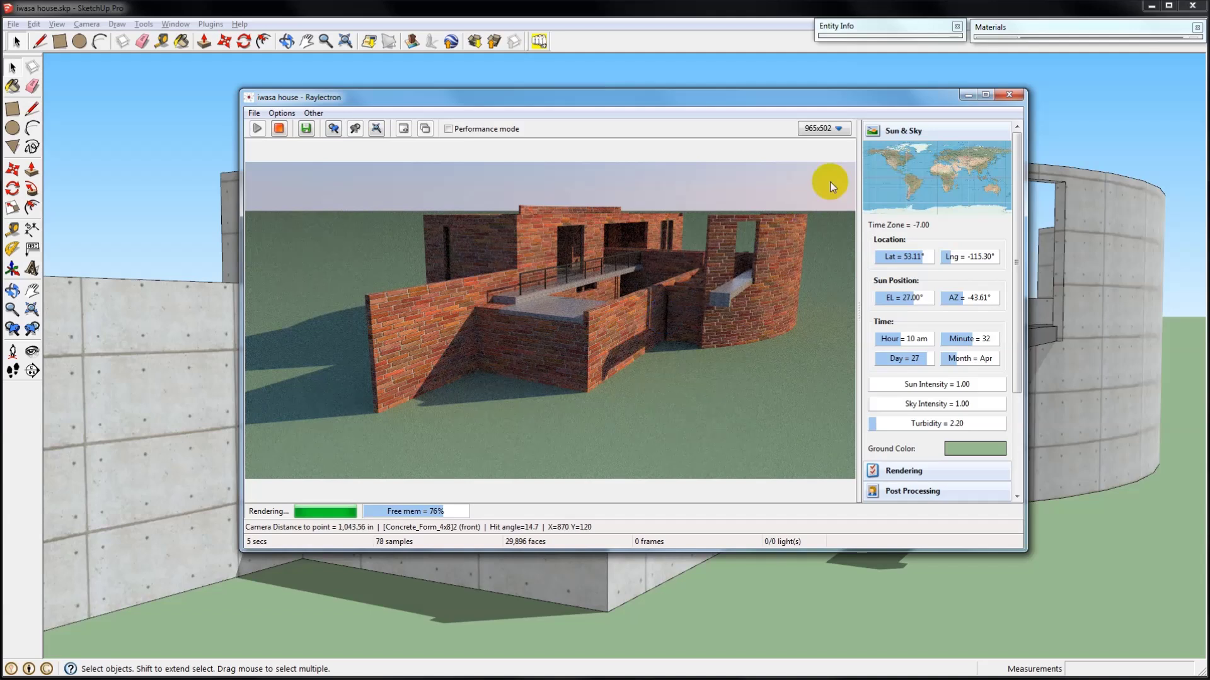
Step: Adjust the render's post processing to intensity 5, contrast 0.16 and saturation -0.12
{"action": "left_click", "coordinate": [937, 131]}
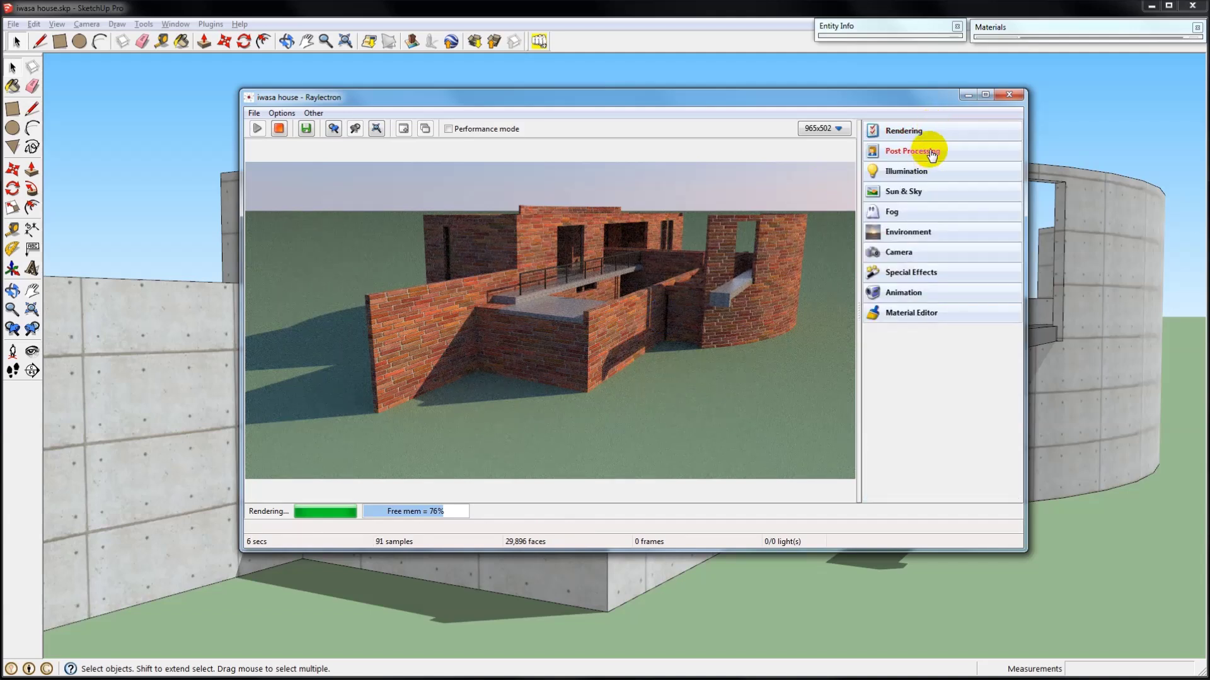
{"action": "left_click", "coordinate": [932, 154]}
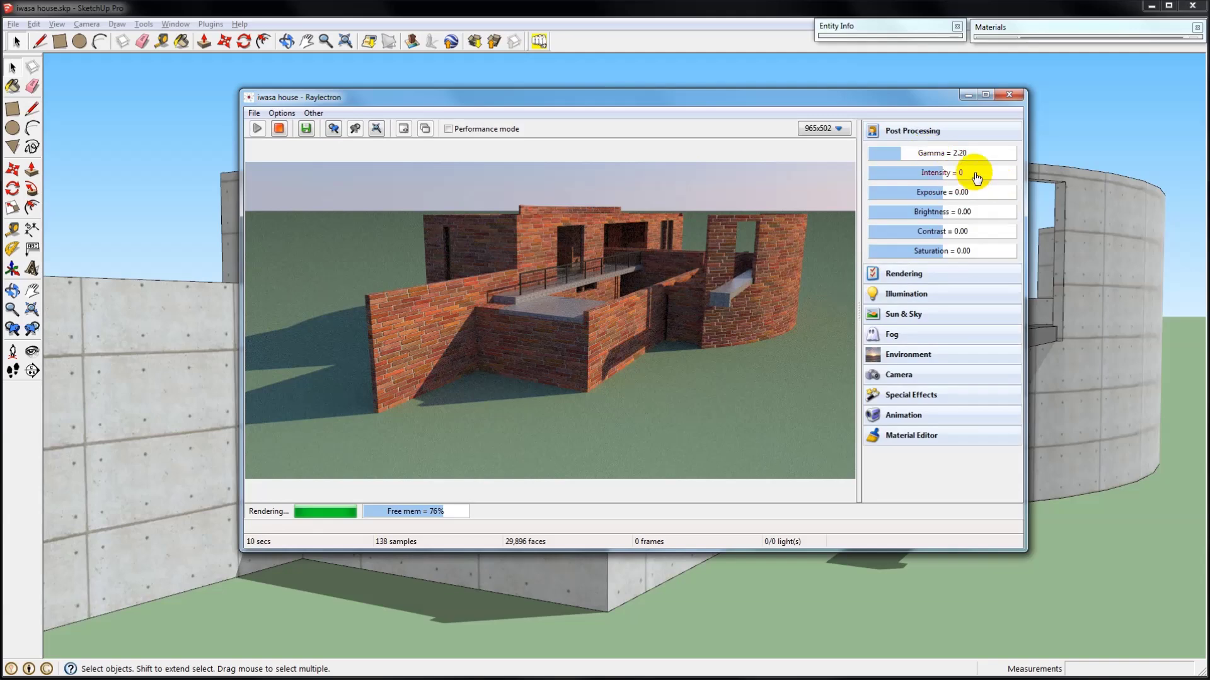
{"action": "left_click_drag", "start_coordinate": [942, 178], "coordinate": [973, 173]}
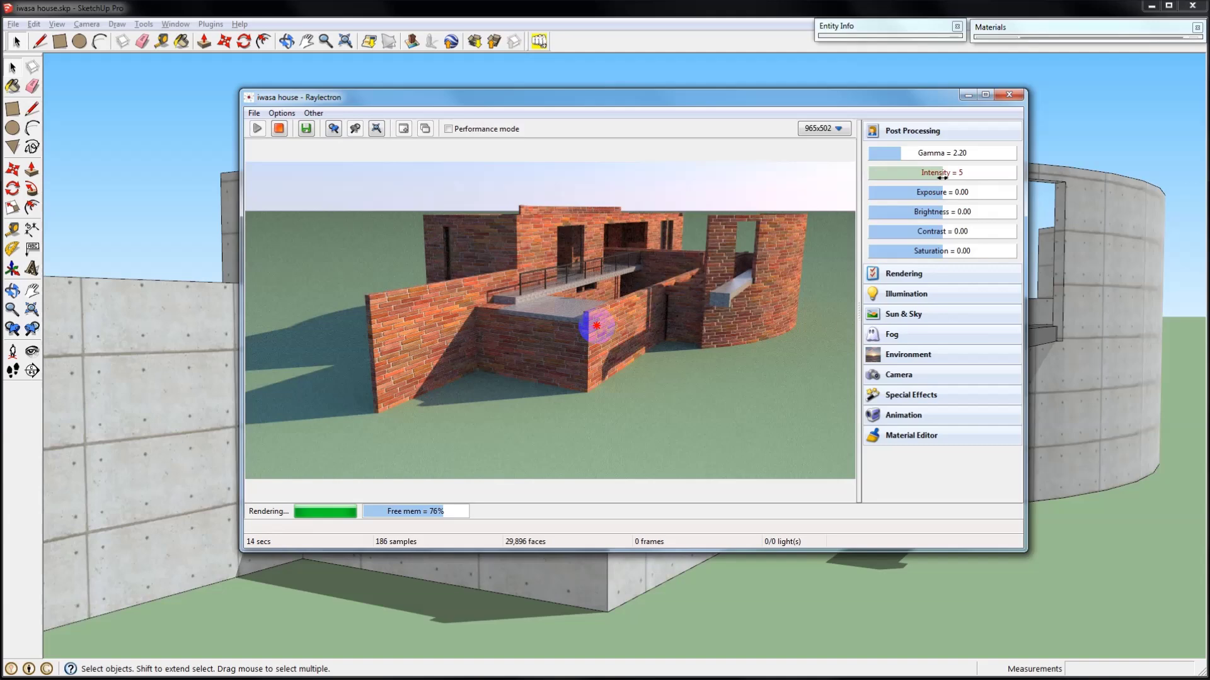
{"action": "mouse_move", "coordinate": [942, 237]}
{"action": "left_mouse_down"}
{"action": "mouse_move", "coordinate": [982, 237]}
{"action": "mouse_move", "coordinate": [923, 237]}
{"action": "mouse_move", "coordinate": [954, 237]}
{"action": "left_mouse_up"}
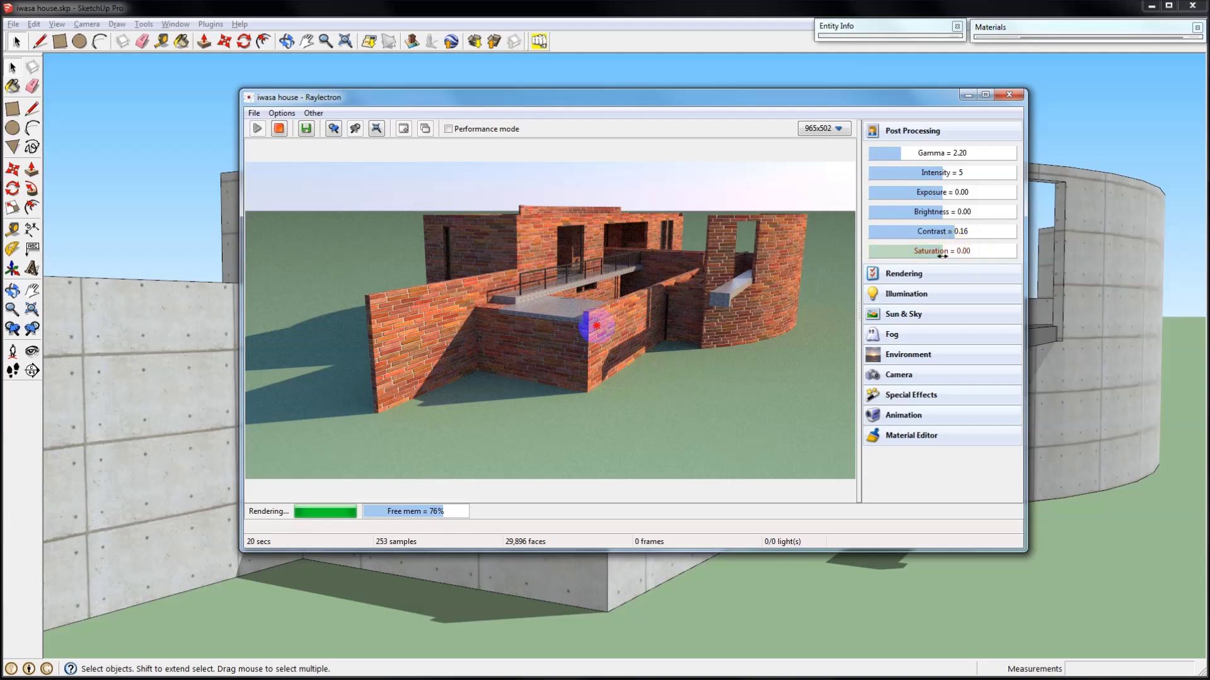
{"action": "left_click_drag", "start_coordinate": [942, 256], "coordinate": [868, 257]}
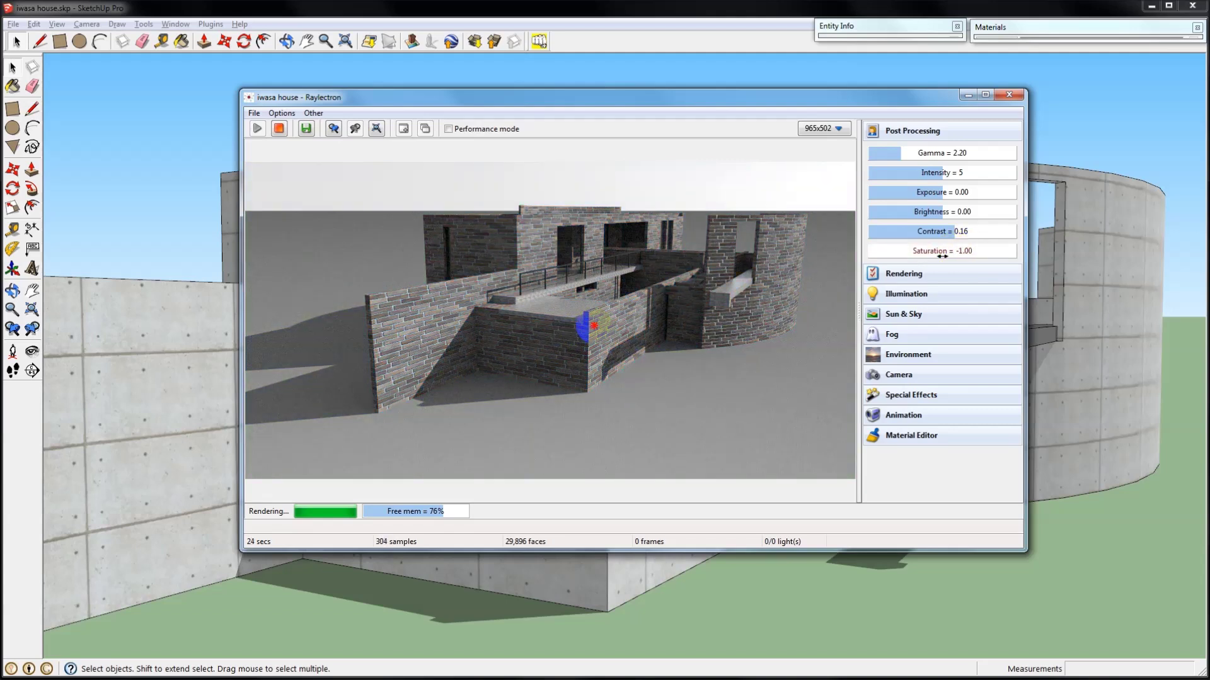
{"action": "left_click_drag", "start_coordinate": [942, 256], "coordinate": [942, 257]}
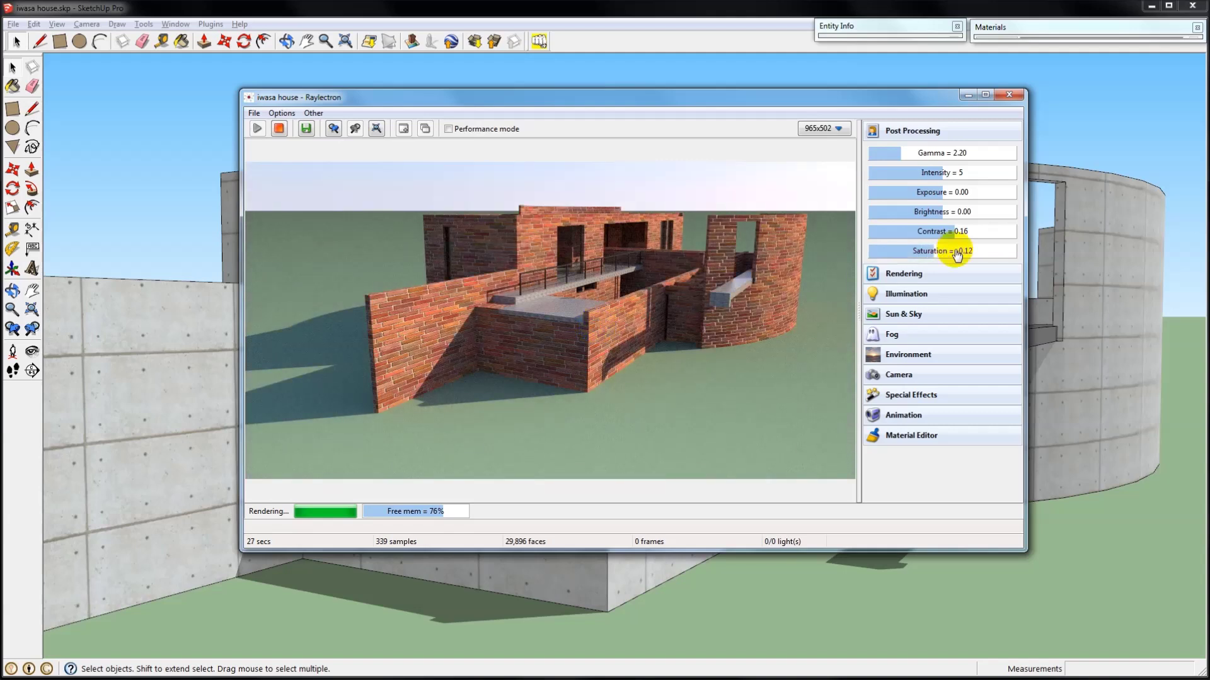
Step: Enable fog in the render and set its start distance to 642.06 in
{"action": "left_click", "coordinate": [902, 338]}
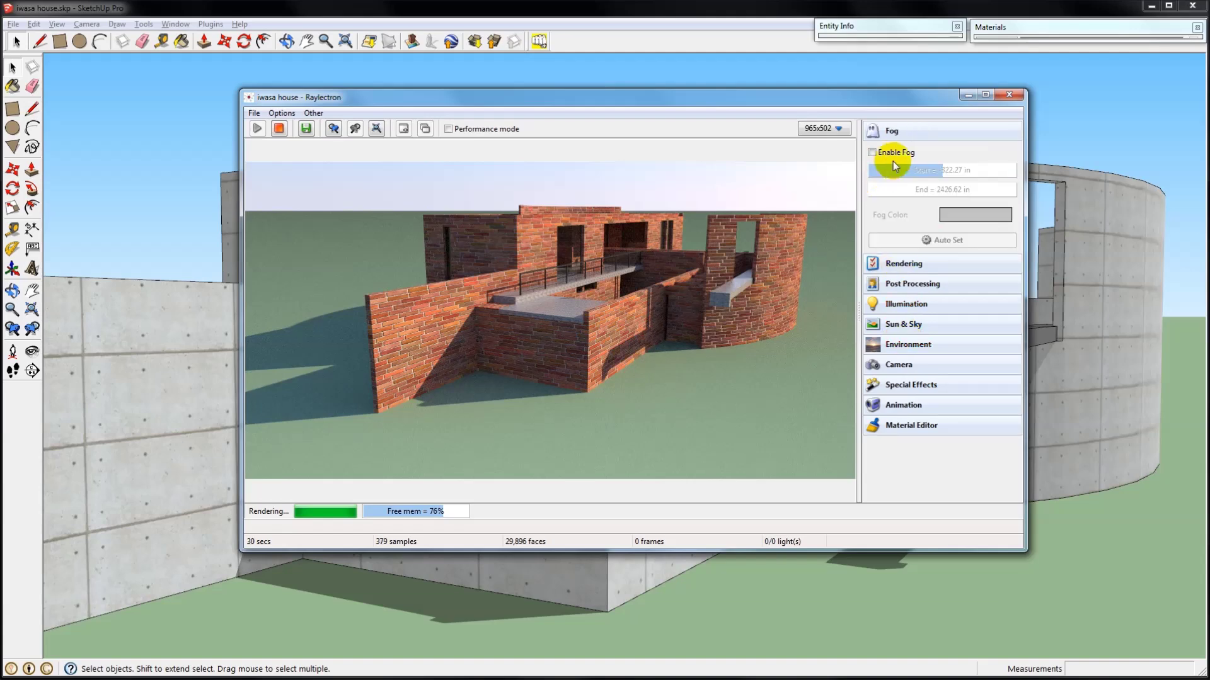
{"action": "left_click", "coordinate": [891, 157]}
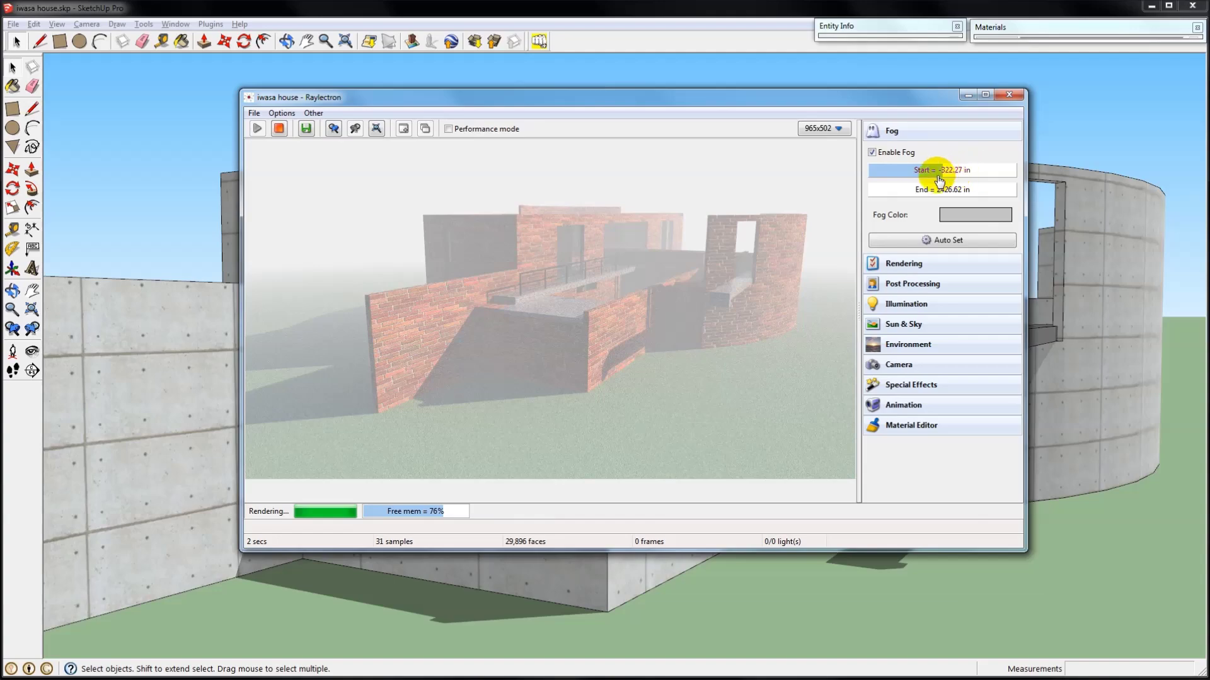
{"action": "mouse_move", "coordinate": [942, 175]}
{"action": "left_mouse_down"}
{"action": "mouse_move", "coordinate": [655, 330]}
{"action": "mouse_move", "coordinate": [889, 326]}
{"action": "mouse_move", "coordinate": [922, 341]}
{"action": "mouse_move", "coordinate": [1064, 343]}
{"action": "mouse_move", "coordinate": [575, 337]}
{"action": "mouse_move", "coordinate": [702, 364]}
{"action": "mouse_move", "coordinate": [689, 319]}
{"action": "mouse_move", "coordinate": [940, 178]}
{"action": "left_mouse_up"}
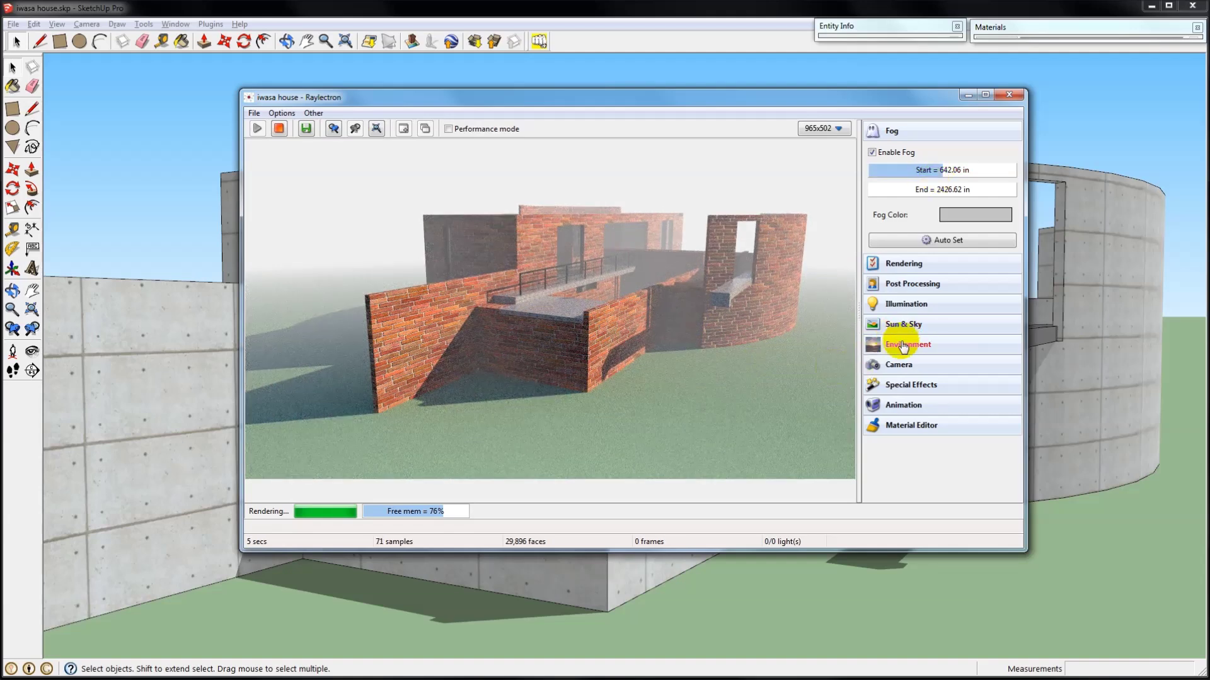
Step: Enable depth of field and set the focus point on the near corner of the brick terrace wall
{"action": "left_click", "coordinate": [925, 390]}
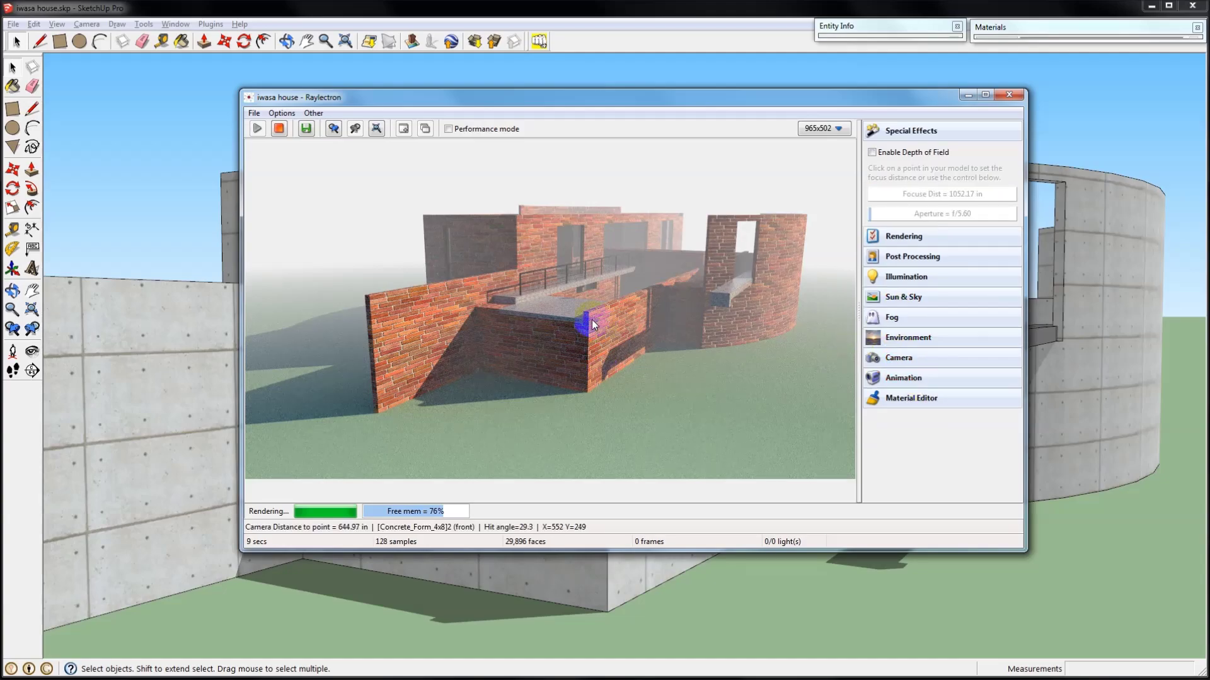
{"action": "scroll", "coordinate": [592, 320], "scroll_direction": "up", "scroll_amount": 2}
{"action": "scroll", "coordinate": [592, 322], "scroll_direction": "up", "scroll_amount": 5}
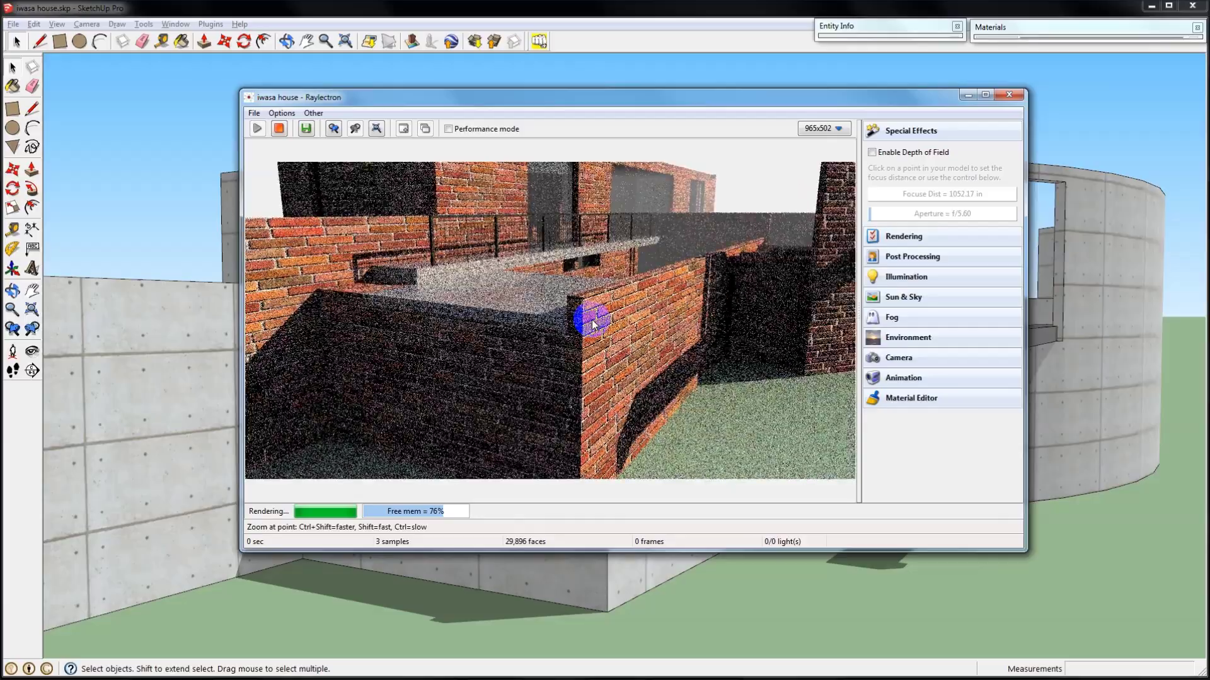
{"action": "mouse_move", "coordinate": [586, 316]}
{"action": "middle_mouse_down"}
{"action": "mouse_move", "coordinate": [594, 264]}
{"action": "mouse_move", "coordinate": [596, 323]}
{"action": "middle_mouse_up"}
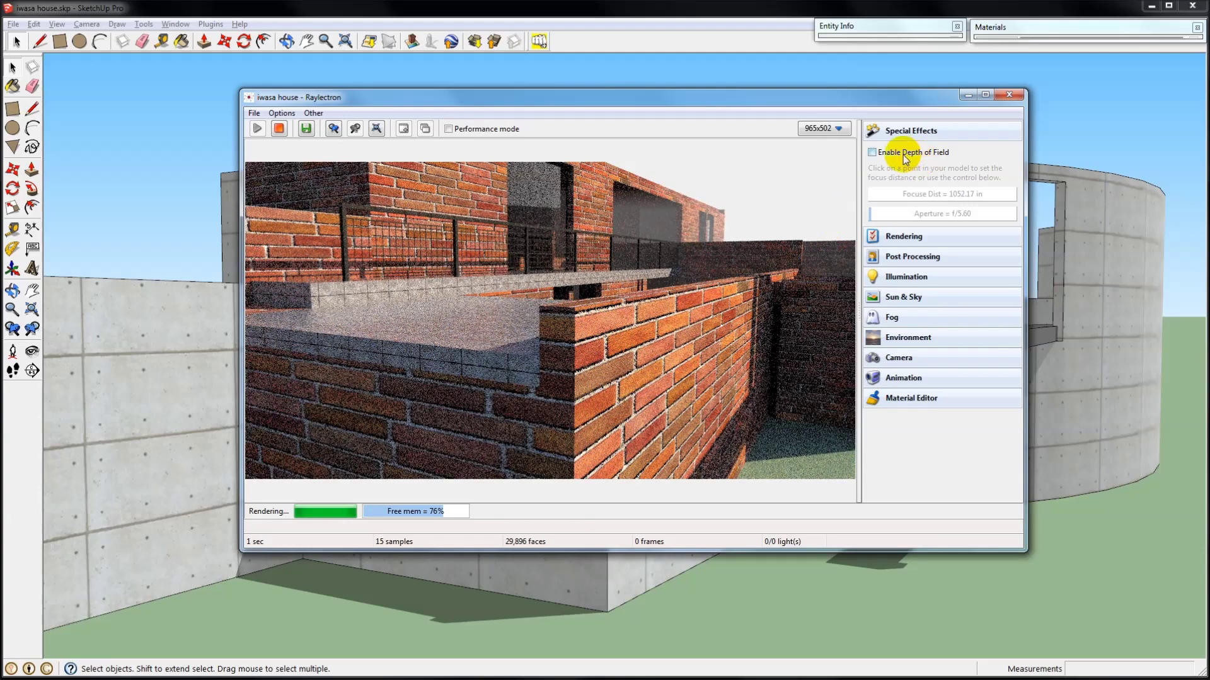
{"action": "left_click", "coordinate": [906, 154]}
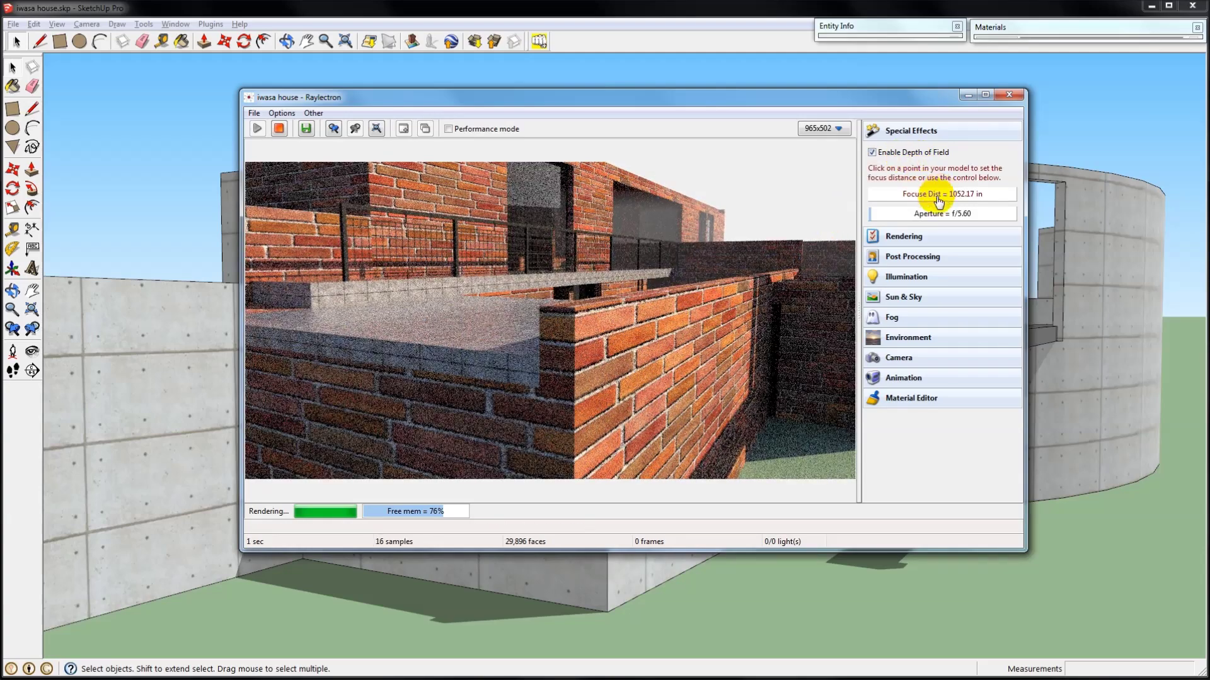
{"action": "left_click", "coordinate": [570, 319]}
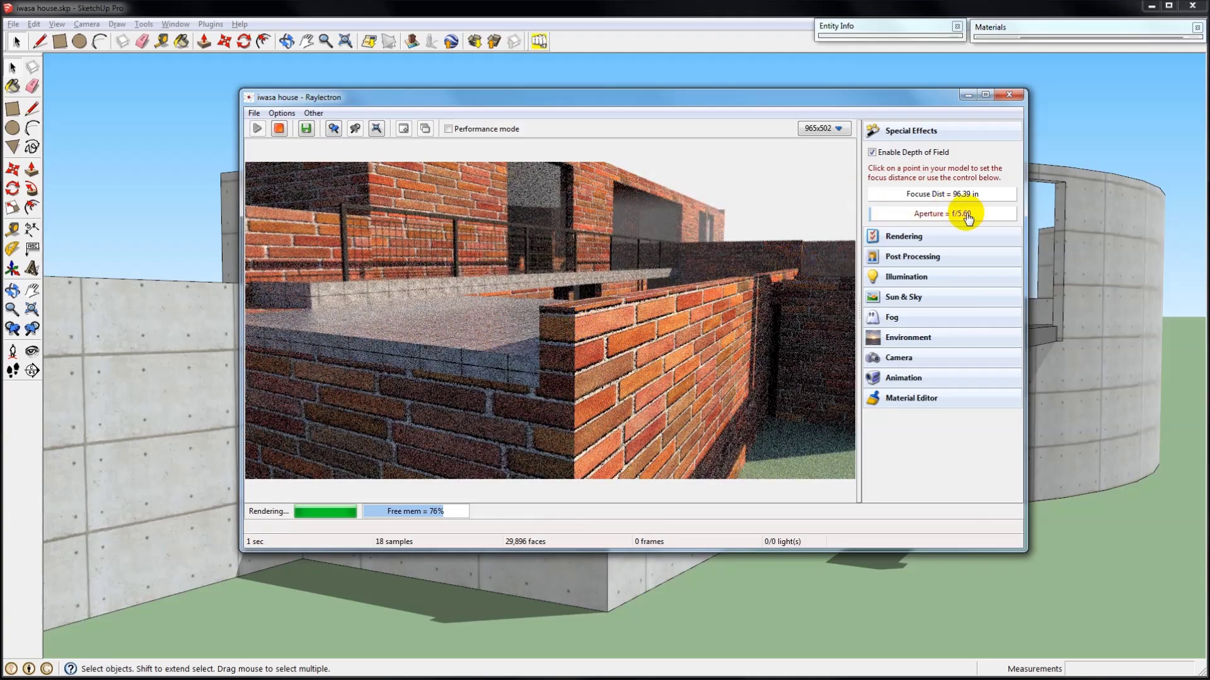
Step: Set the depth of field aperture to f/2, then open it further to f/1.00
{"action": "left_click", "coordinate": [968, 215]}
{"action": "type", "text": "2"}
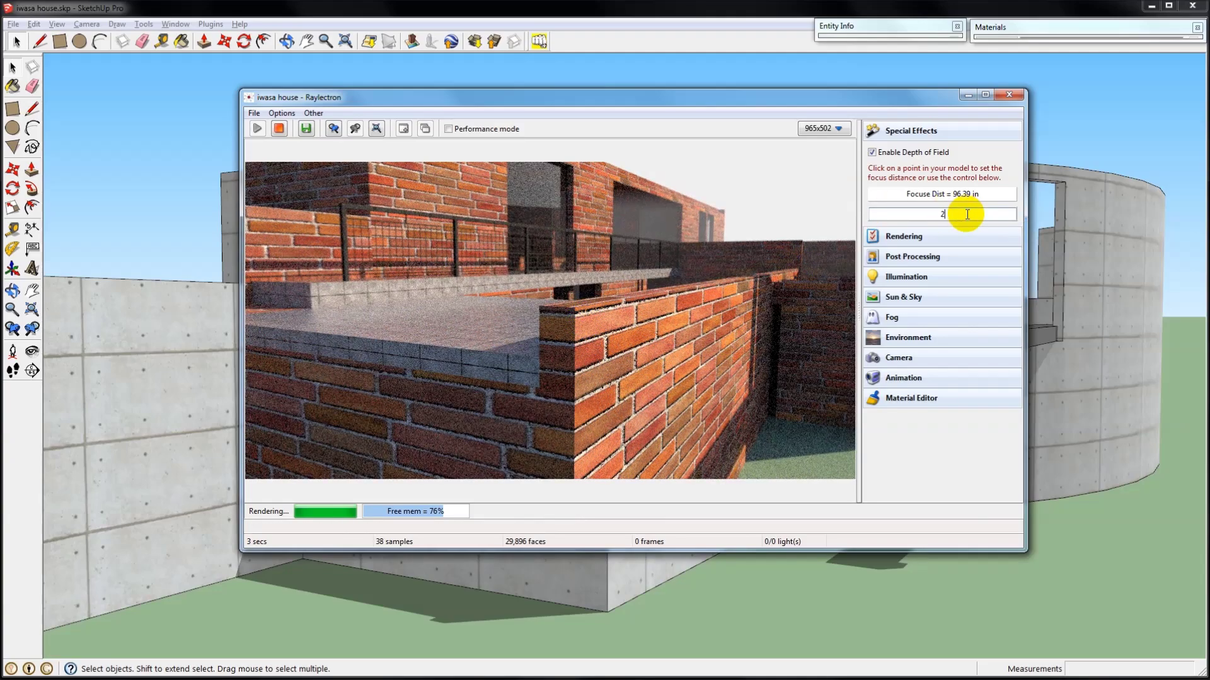
{"action": "key", "text": "Return"}
{"action": "left_click", "coordinate": [967, 215]}
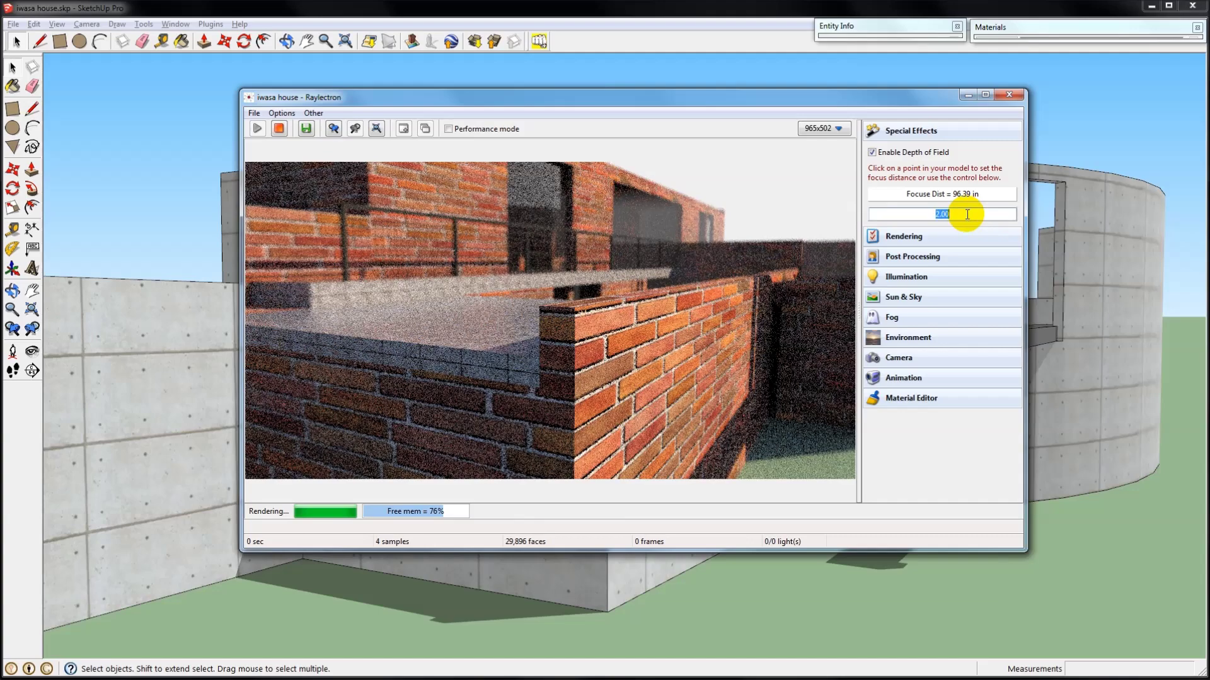
{"action": "type", "text": "2"}
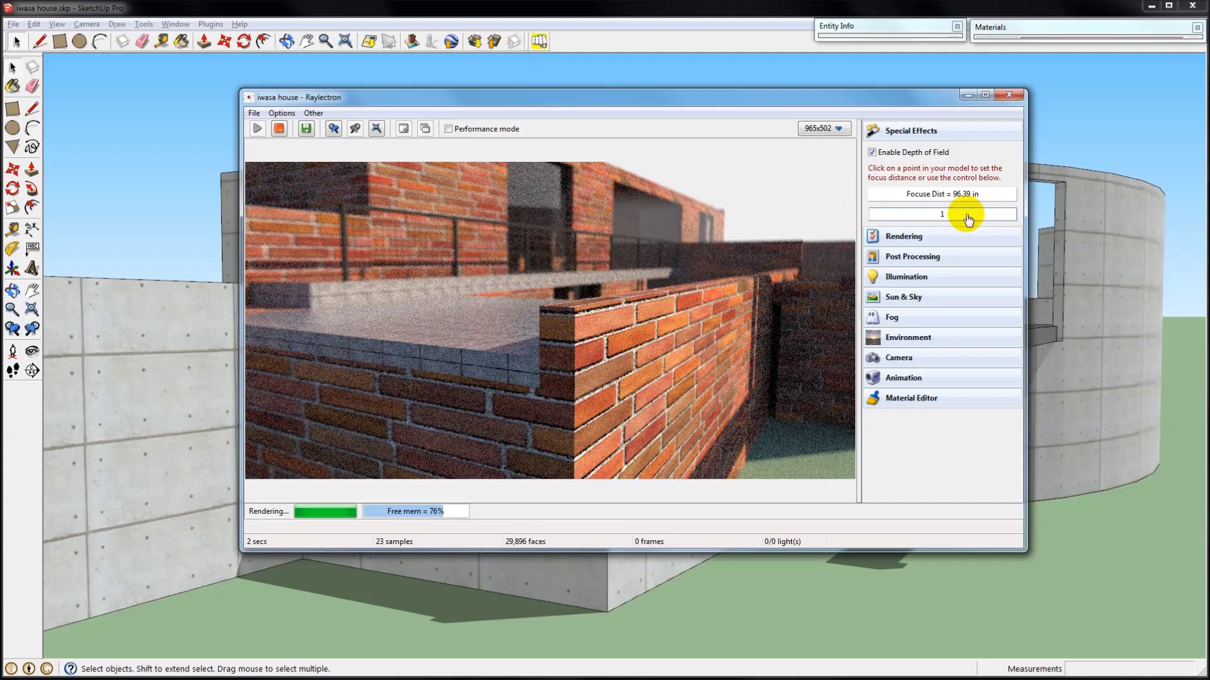
{"action": "key", "text": "Return"}
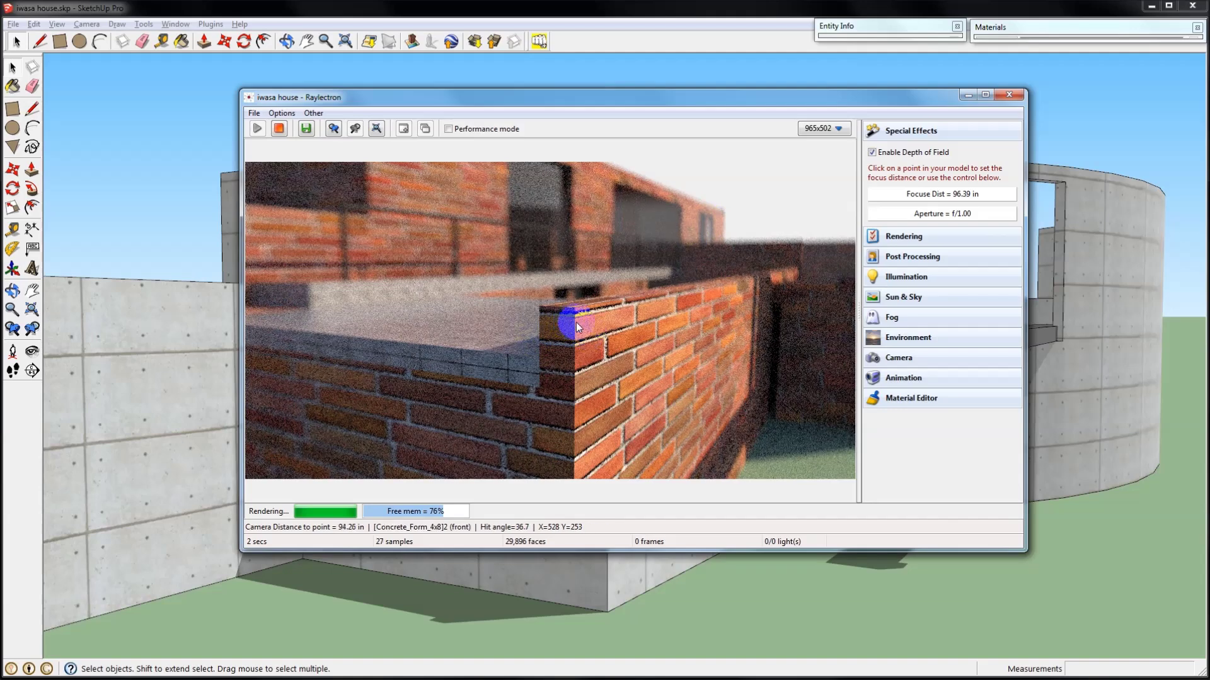
Step: Shift the focus to the distant part of the house, then return it to the near corner of the terrace wall
{"action": "left_click", "coordinate": [693, 219]}
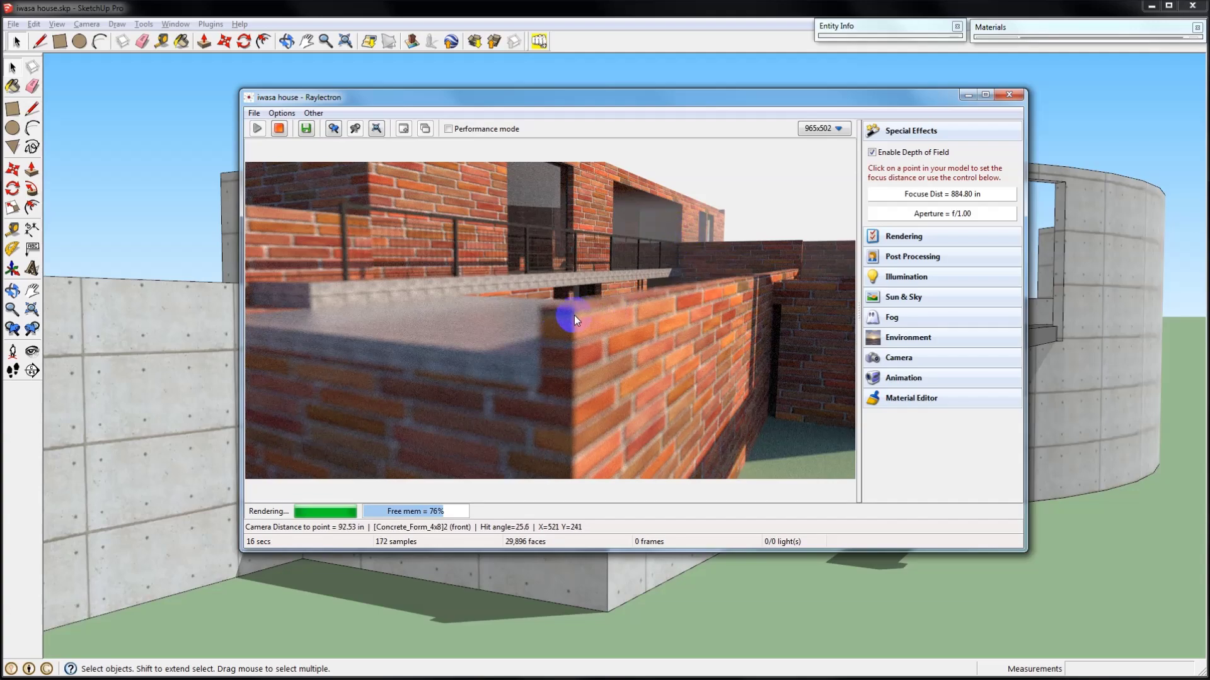
{"action": "left_click", "coordinate": [574, 315]}
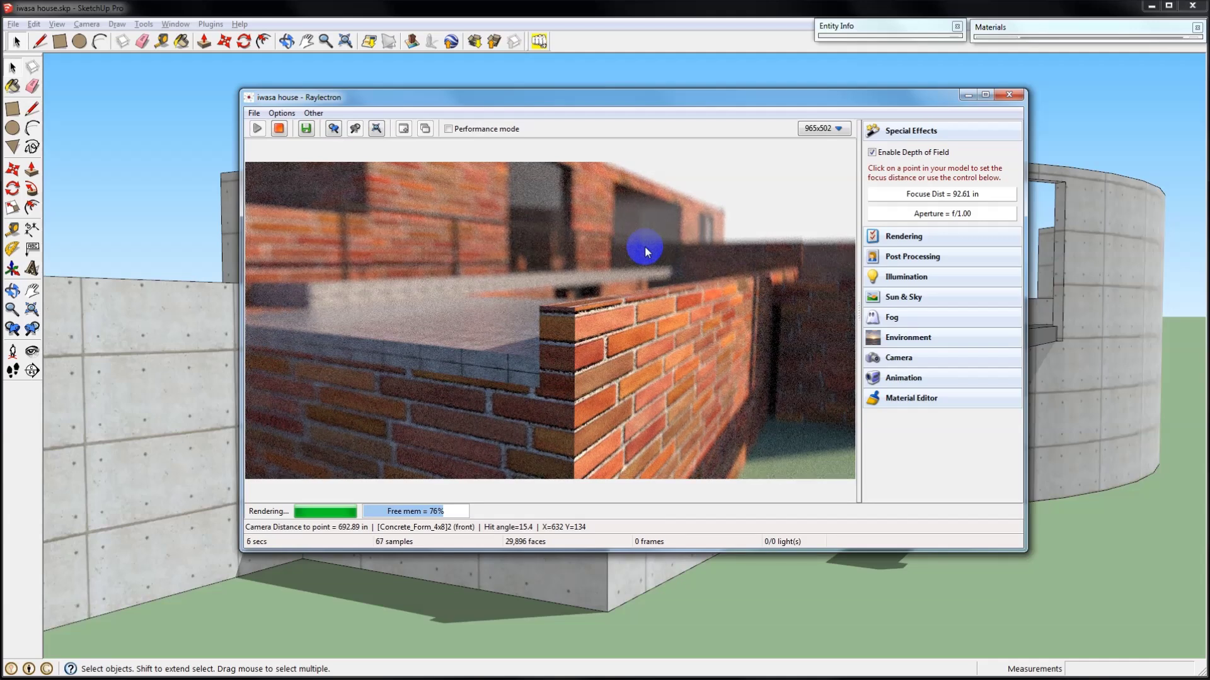
Step: Stop the render, resuming it once in between, and add the close-up terrace view as a scene named Scene 1
{"action": "left_click", "coordinate": [279, 129]}
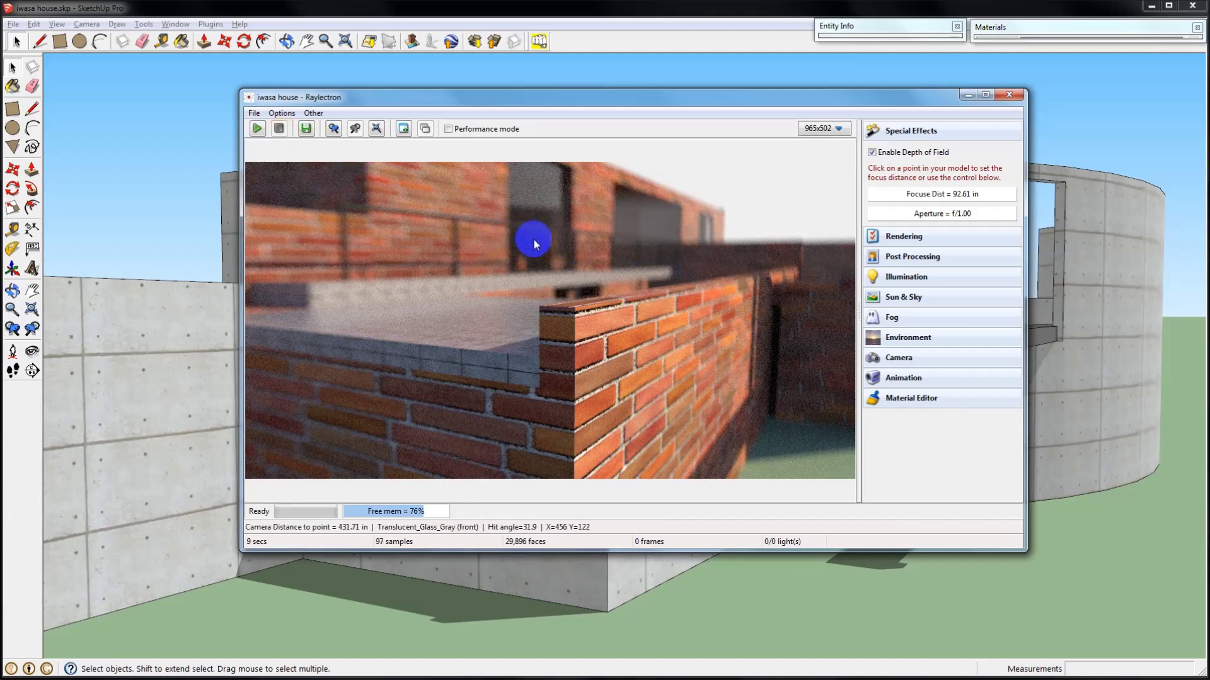
{"action": "left_click", "coordinate": [258, 130]}
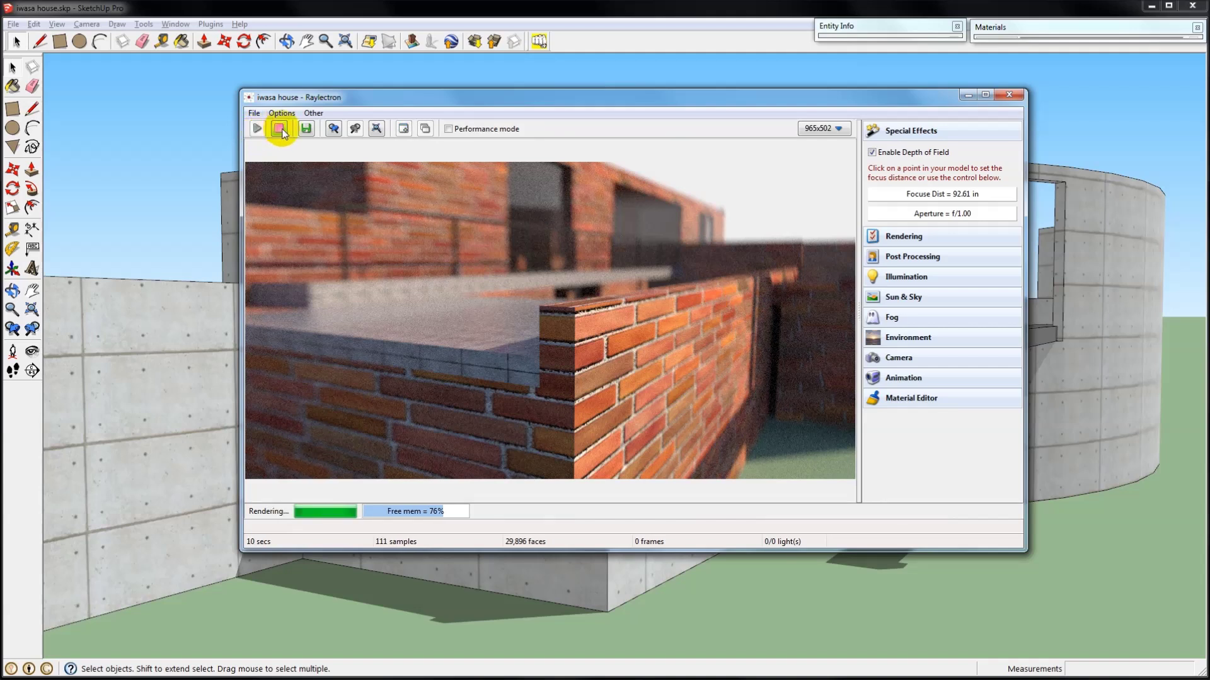
{"action": "left_click", "coordinate": [279, 129]}
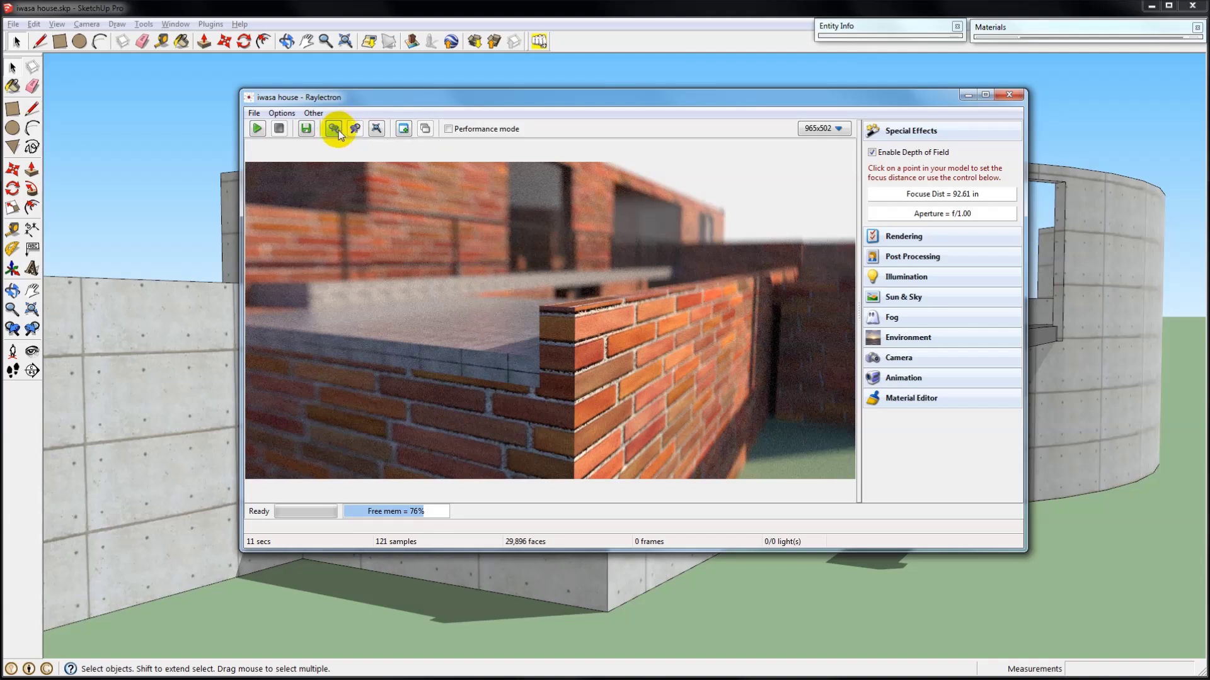
{"action": "left_click", "coordinate": [402, 130]}
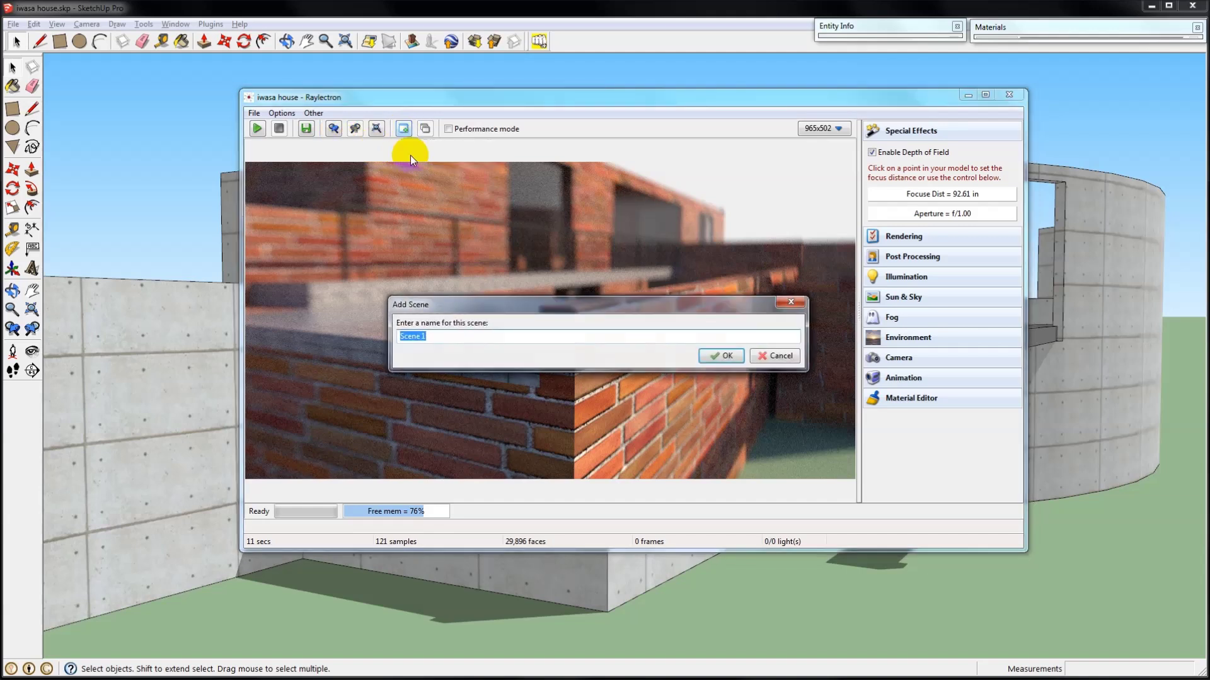
{"action": "left_click", "coordinate": [718, 356]}
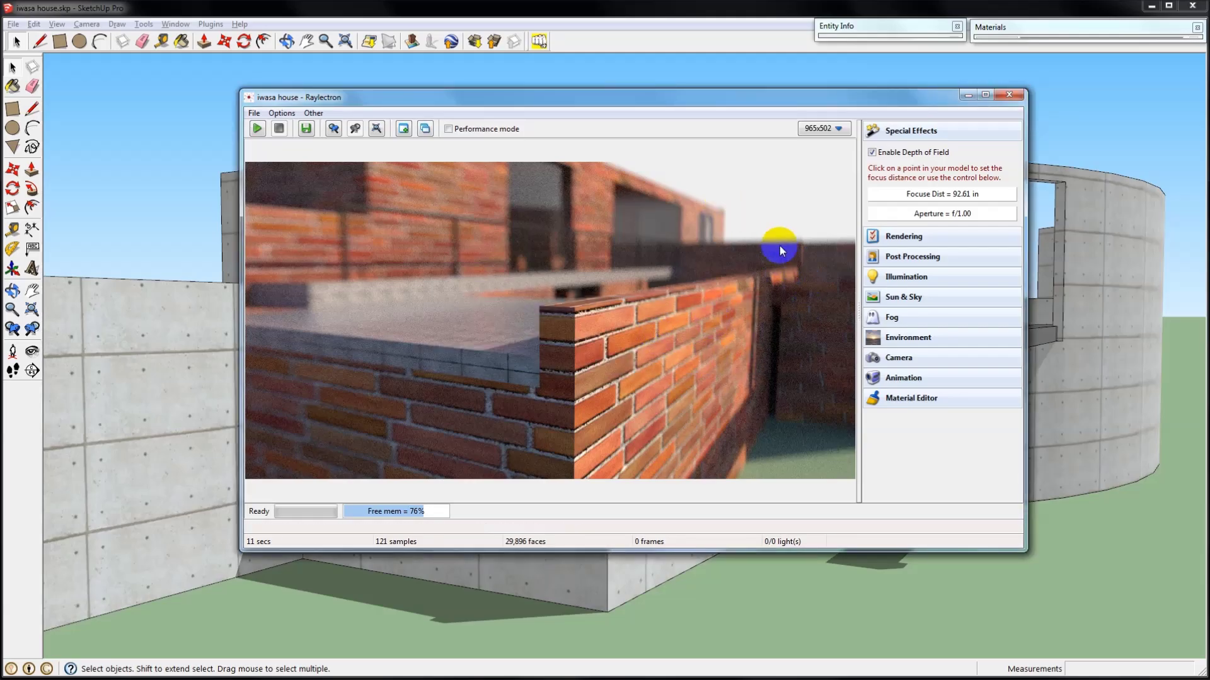
Step: Disable depth of field, orbit to the curved wall side of the house and add that view as Scene 2
{"action": "left_click_drag", "start_coordinate": [719, 269], "coordinate": [205, 288]}
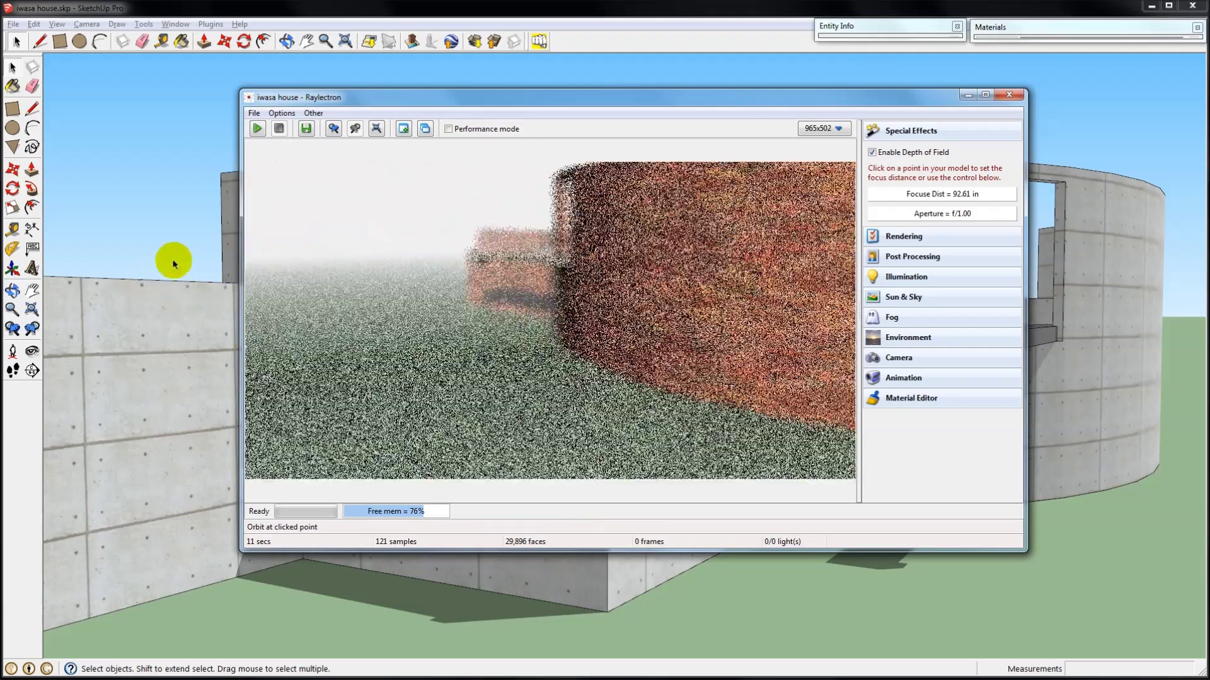
{"action": "left_click", "coordinate": [873, 153]}
{"action": "left_click_drag", "start_coordinate": [718, 278], "coordinate": [372, 288]}
{"action": "left_click_drag", "start_coordinate": [720, 273], "coordinate": [441, 287]}
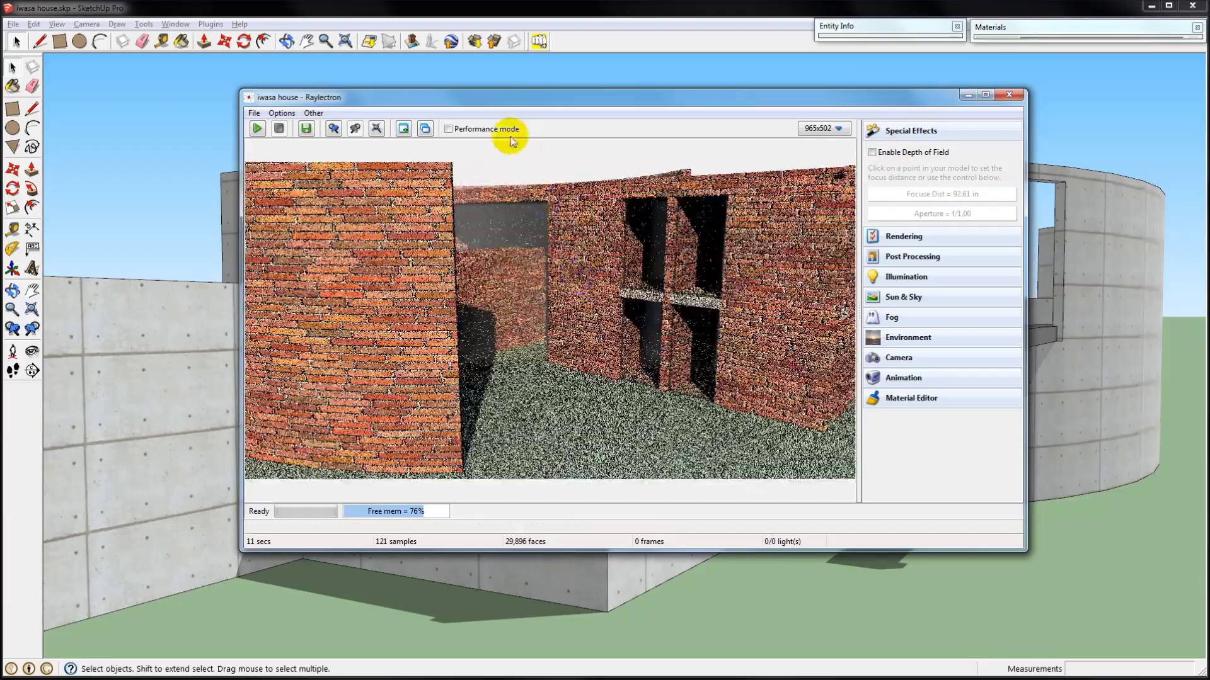
{"action": "left_click", "coordinate": [404, 129]}
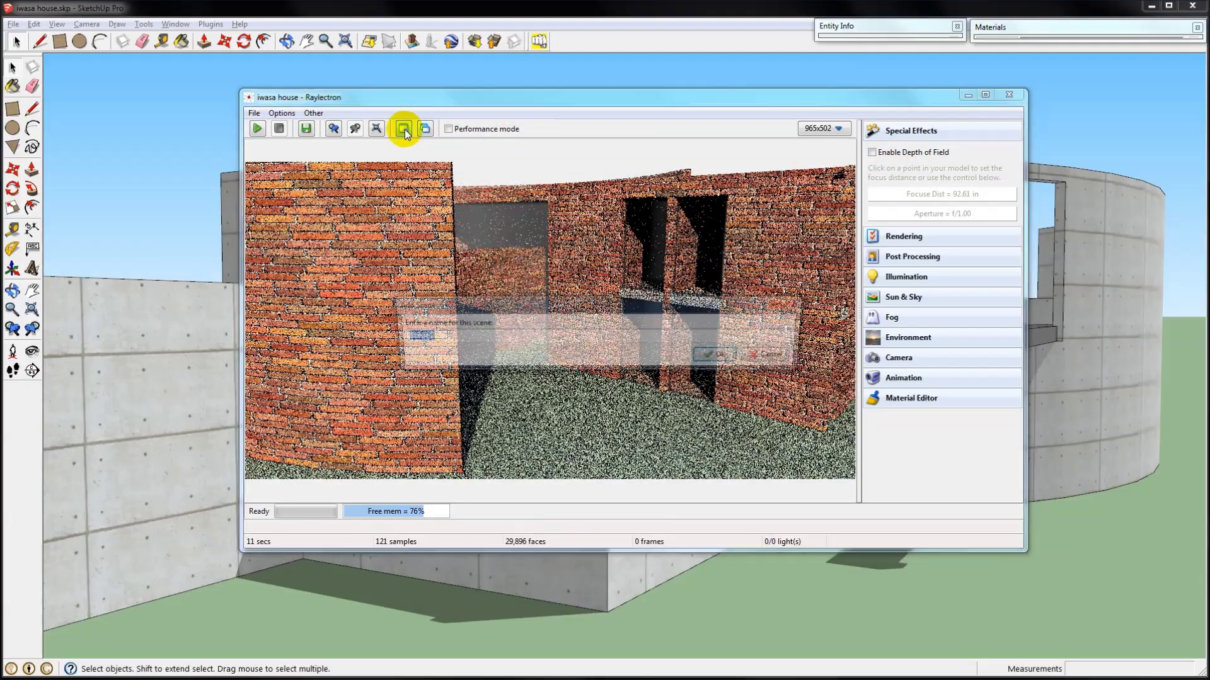
{"action": "left_click", "coordinate": [722, 356]}
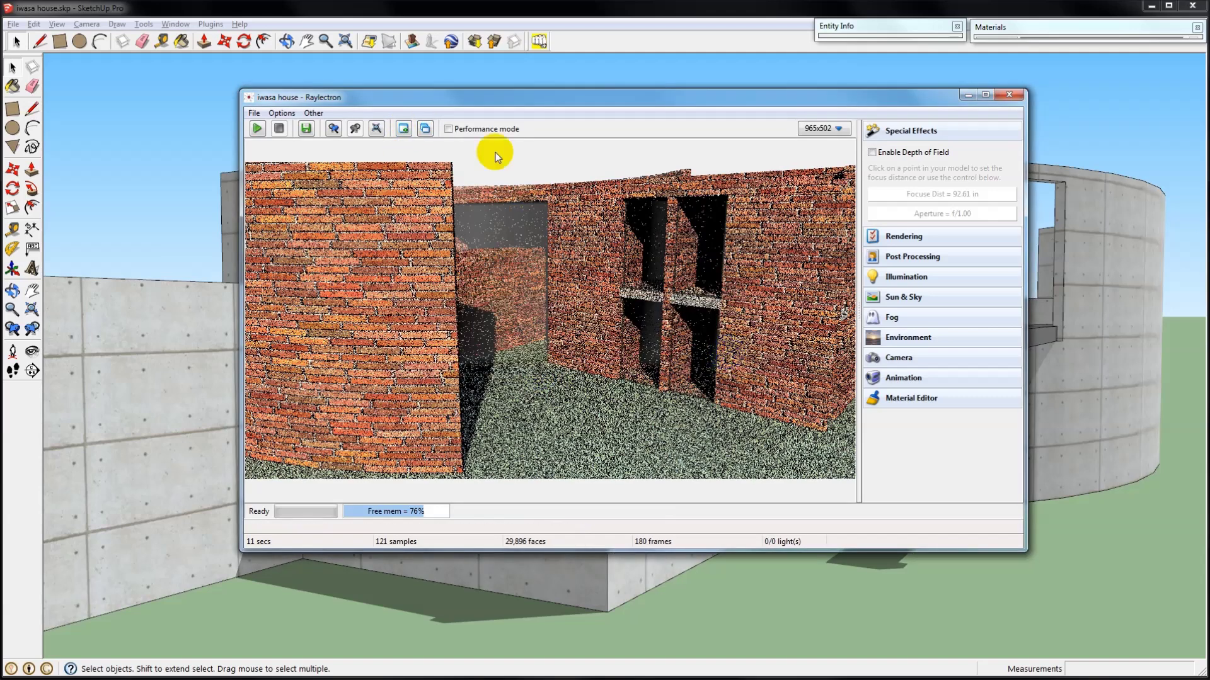
Step: Switch between Scene 1 and Scene 2, finishing on Scene 1, and check the scene deletion options without deleting any
{"action": "left_click", "coordinate": [425, 130]}
{"action": "left_click", "coordinate": [466, 138]}
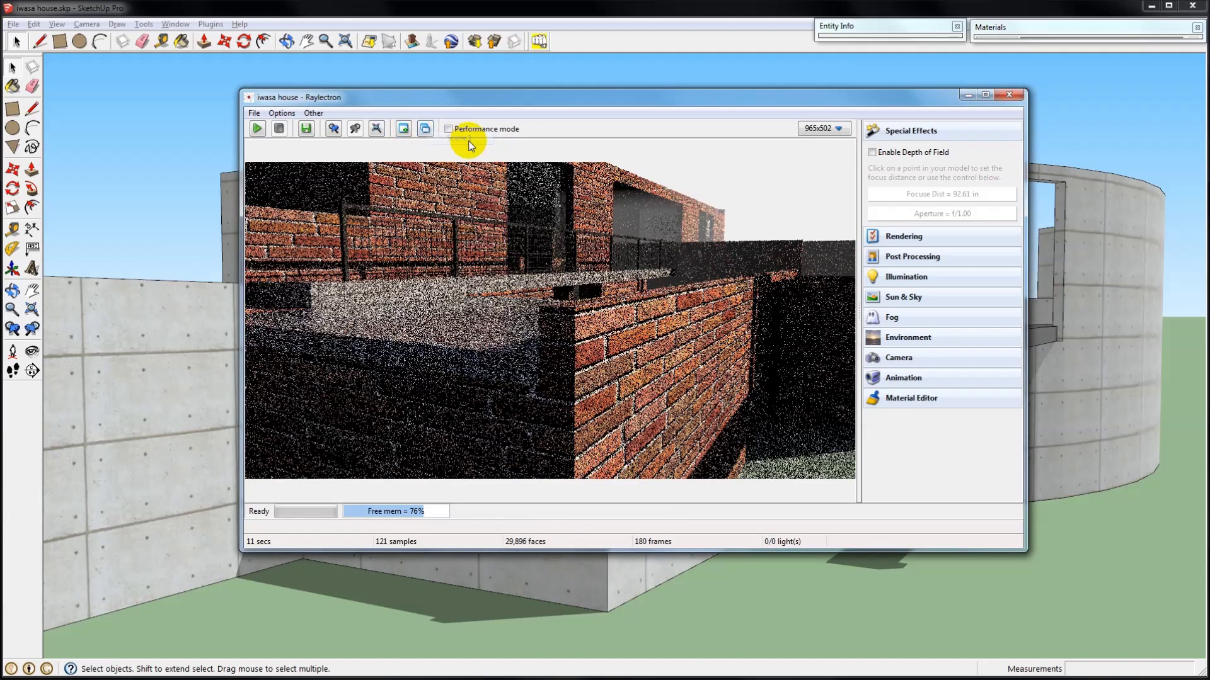
{"action": "left_click", "coordinate": [426, 129]}
{"action": "left_click", "coordinate": [458, 151]}
{"action": "left_click", "coordinate": [423, 131]}
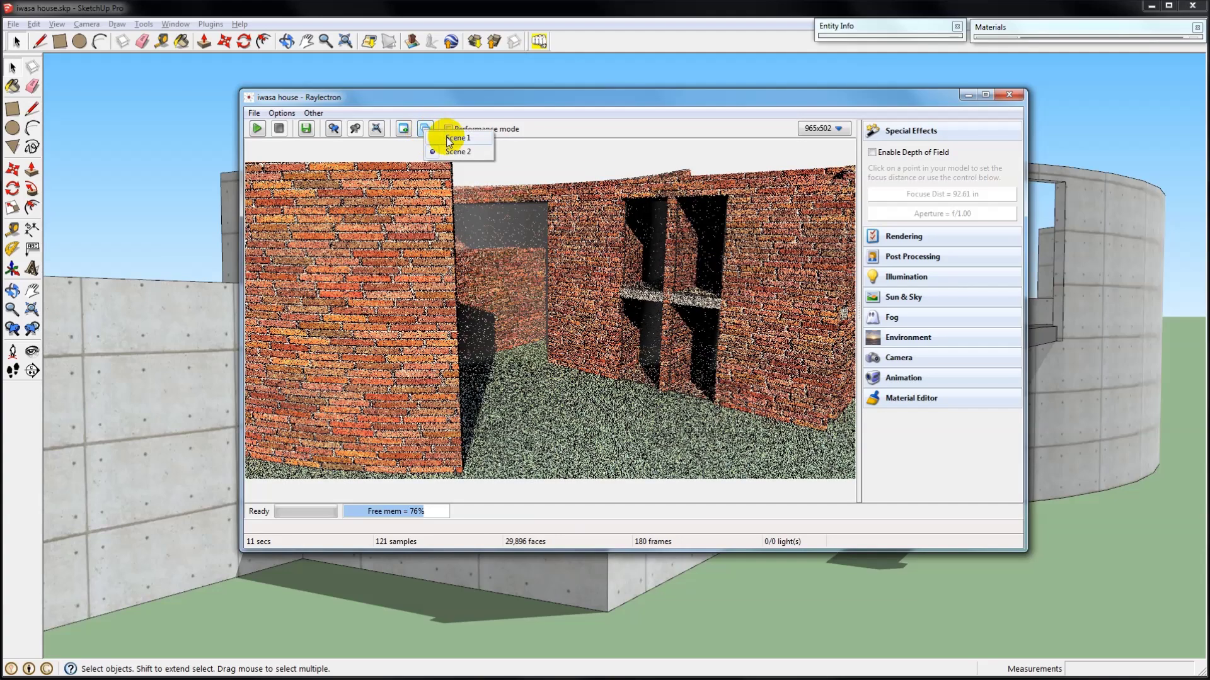
{"action": "left_click", "coordinate": [446, 137]}
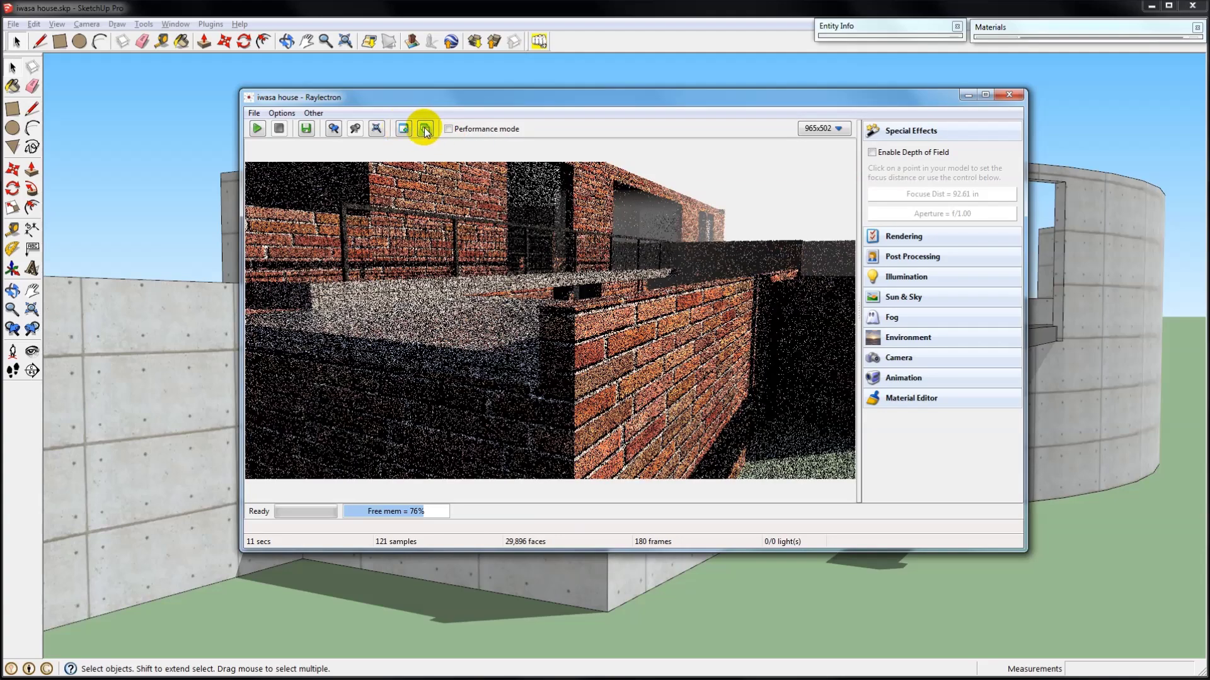
{"action": "left_click", "coordinate": [425, 129]}
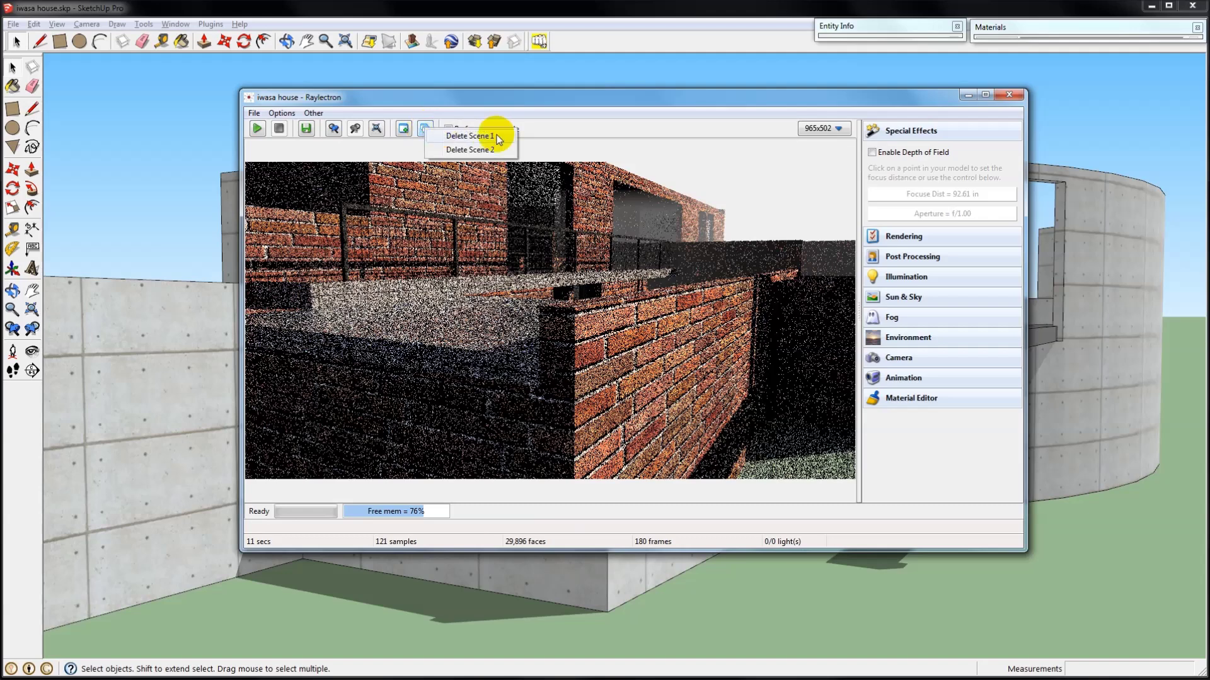
{"action": "left_click", "coordinate": [595, 125]}
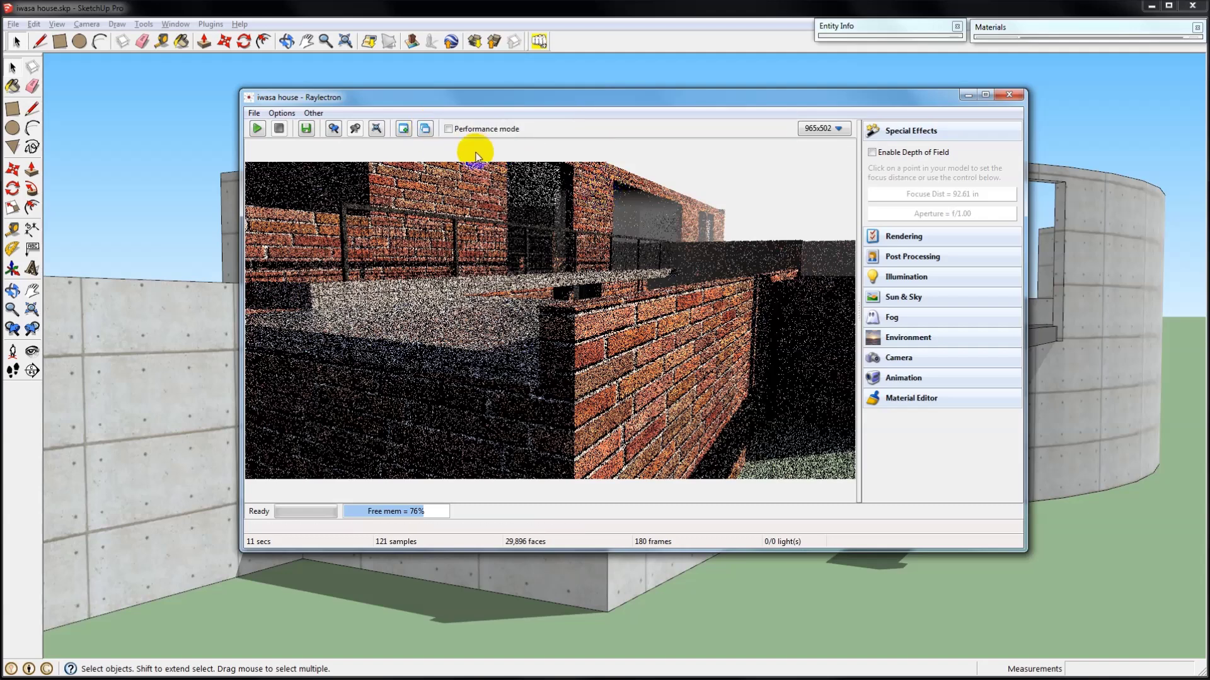
Step: Set the animation's video quality to 100 and start rendering the Scene 1 view
{"action": "left_click", "coordinate": [914, 378]}
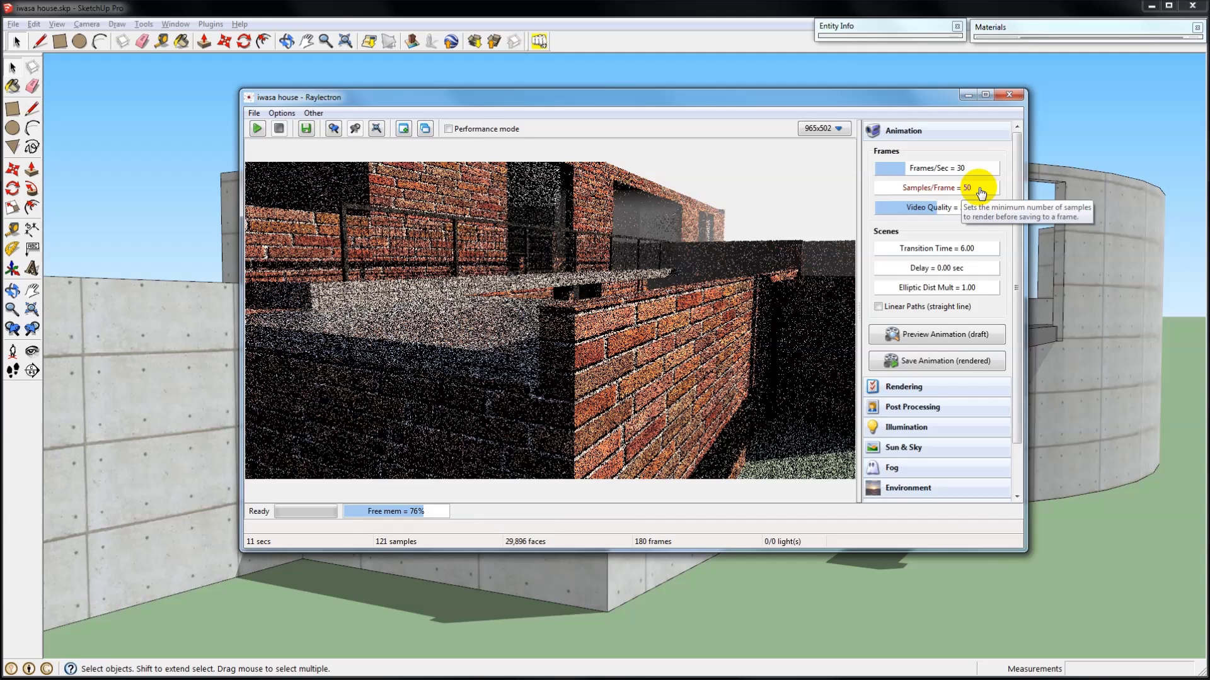
{"action": "mouse_move", "coordinate": [926, 208]}
{"action": "left_mouse_down"}
{"action": "mouse_move", "coordinate": [596, 327]}
{"action": "mouse_move", "coordinate": [762, 329]}
{"action": "mouse_move", "coordinate": [927, 204]}
{"action": "left_mouse_up"}
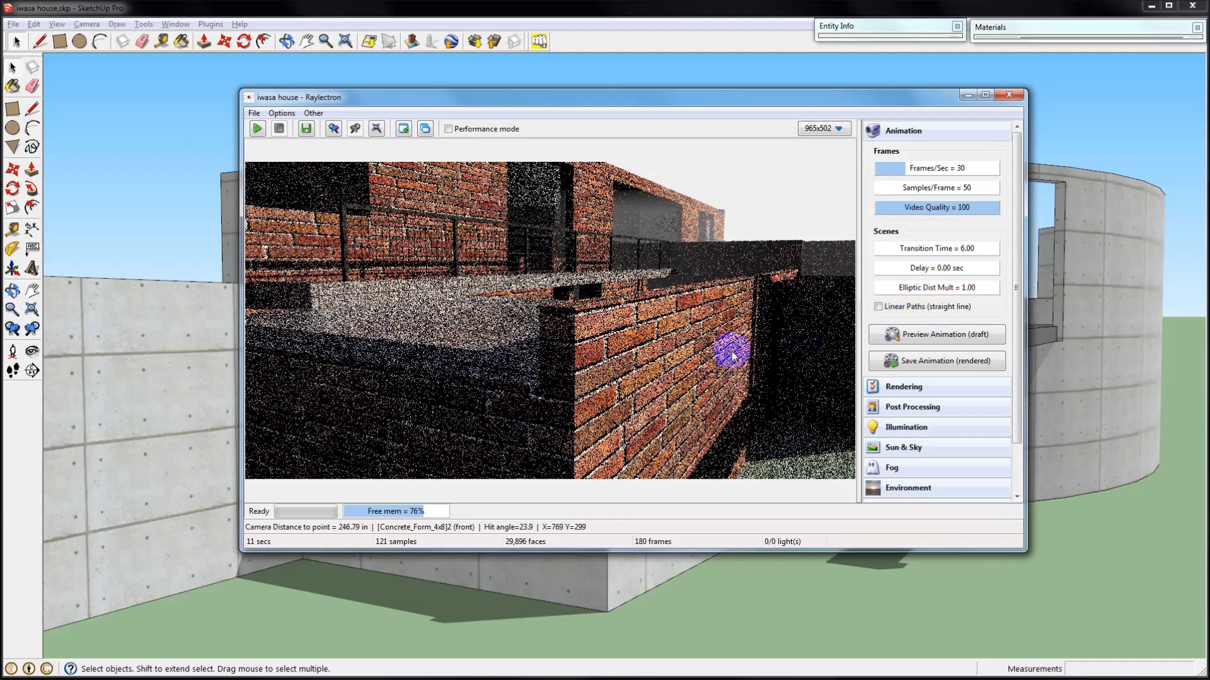
{"action": "left_click", "coordinate": [257, 130]}
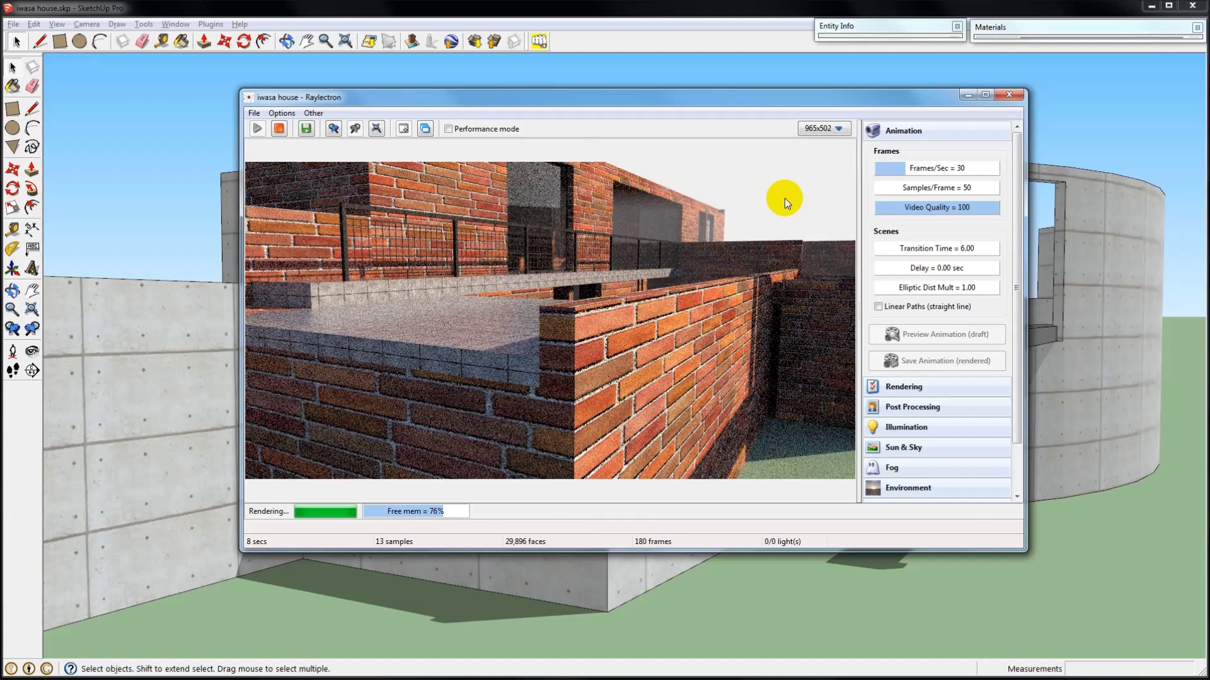